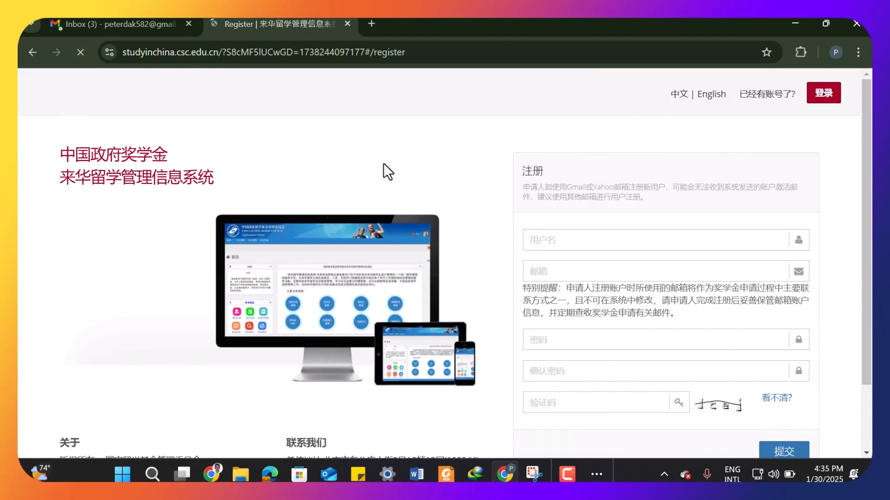
- Switch the scholarship site to English and reopen the account registration form
{"action": "left_click", "coordinate": [708, 95]}
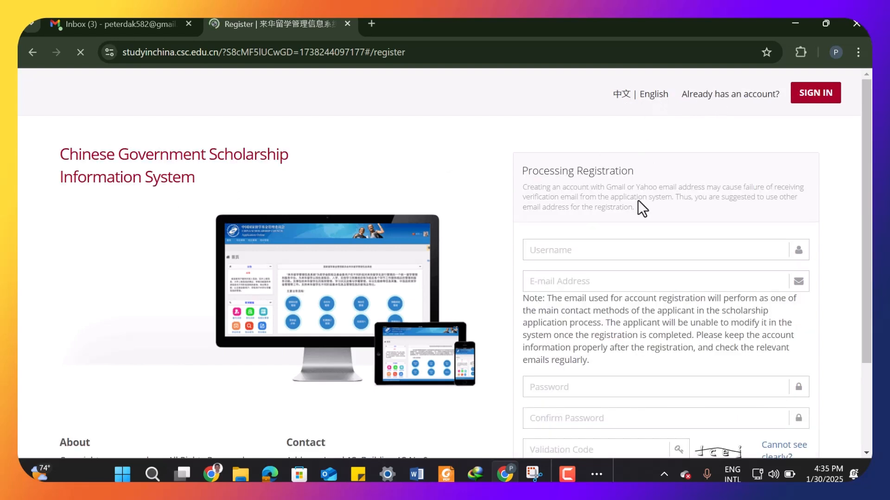
{"action": "scroll", "coordinate": [625, 260], "scroll_direction": "down", "scroll_amount": 2}
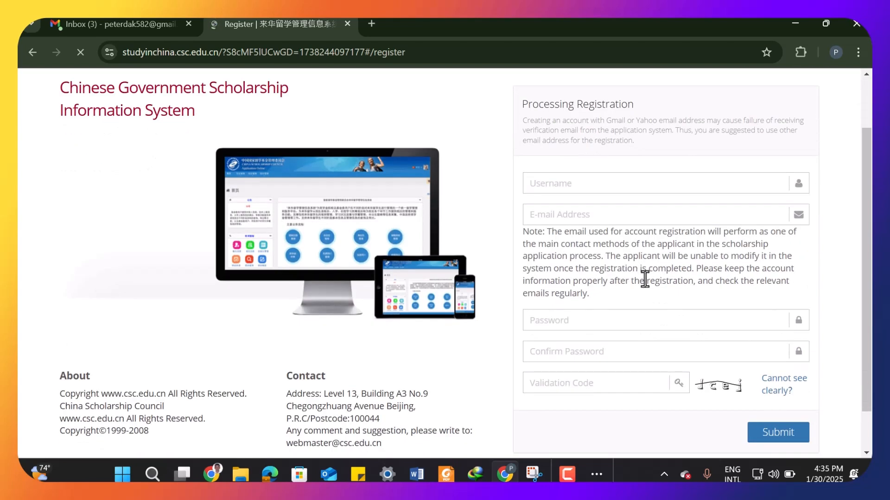
{"action": "scroll", "coordinate": [644, 279], "scroll_direction": "up", "scroll_amount": 2}
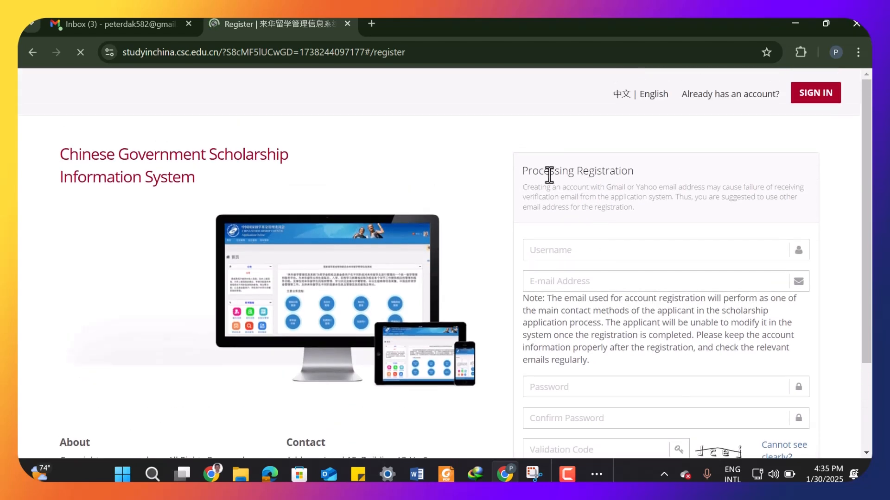
{"action": "left_click", "coordinate": [810, 103]}
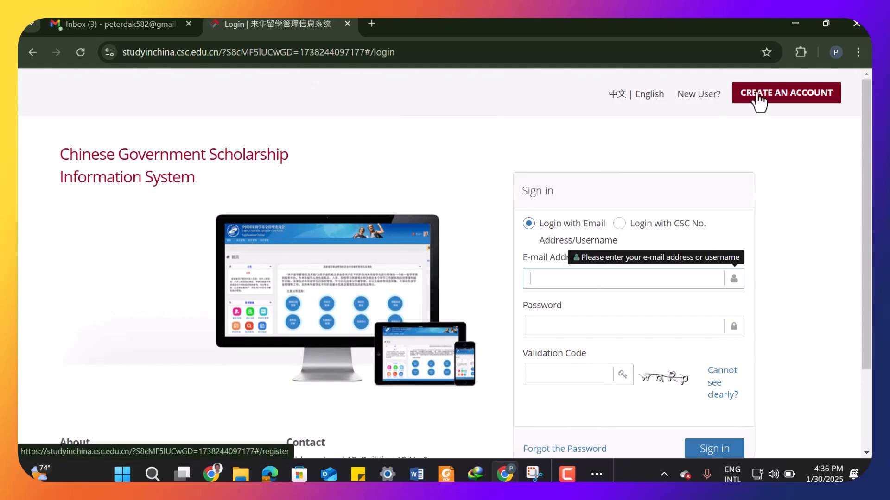
{"action": "left_click", "coordinate": [757, 95]}
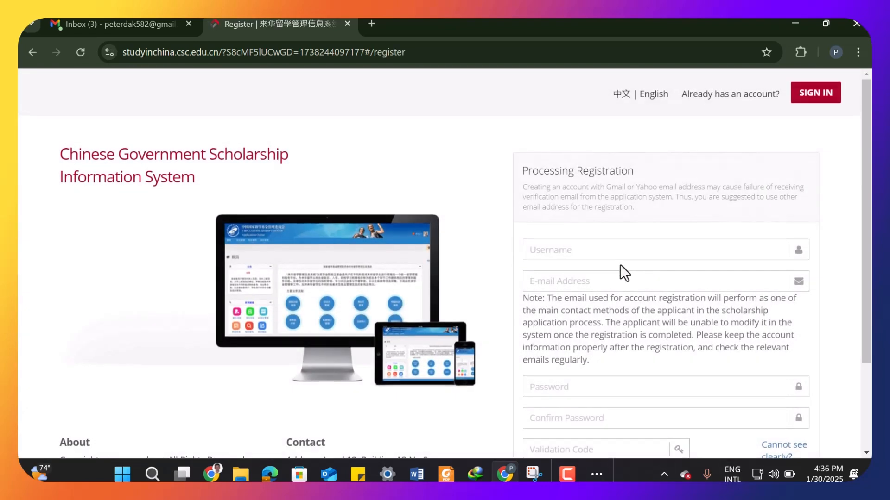
- Enter a username in the registration form's Username field
{"action": "scroll", "coordinate": [619, 259], "scroll_direction": "down", "scroll_amount": 3}
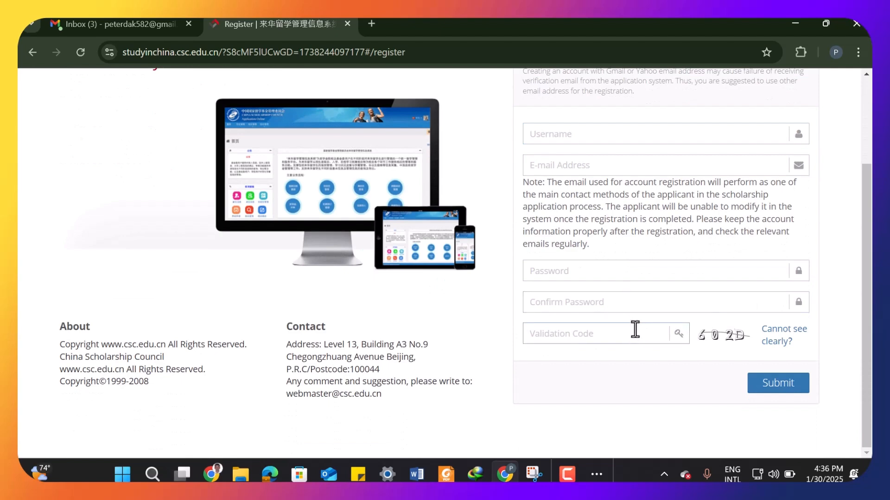
{"action": "scroll", "coordinate": [630, 324], "scroll_direction": "up", "scroll_amount": 2}
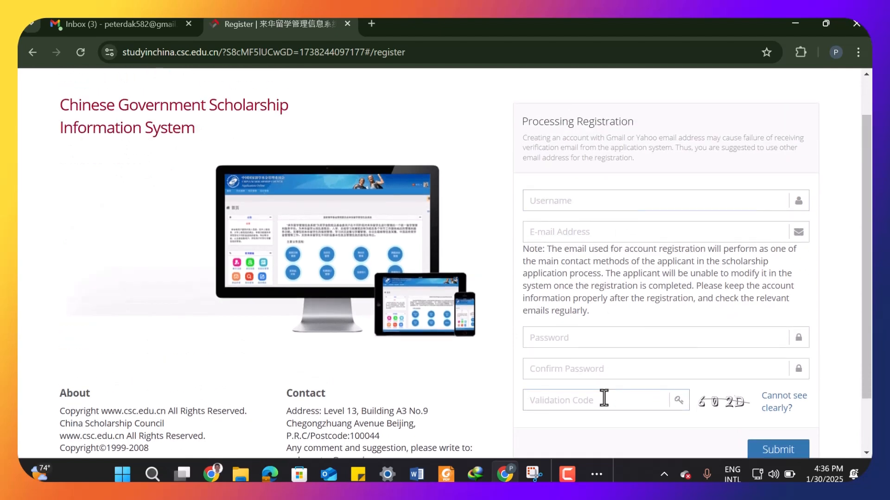
{"action": "scroll", "coordinate": [604, 398], "scroll_direction": "up", "scroll_amount": 1}
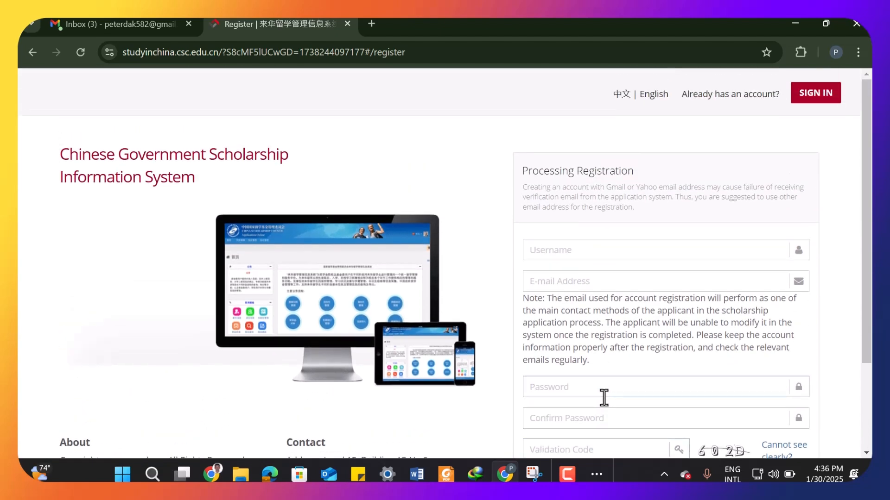
{"action": "scroll", "coordinate": [604, 397], "scroll_direction": "down", "scroll_amount": 1}
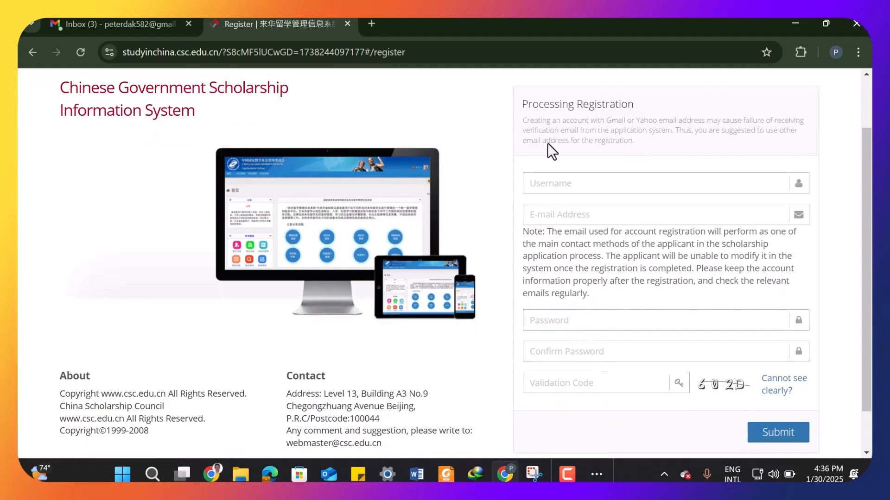
{"action": "scroll", "coordinate": [672, 334], "scroll_direction": "up", "scroll_amount": 1}
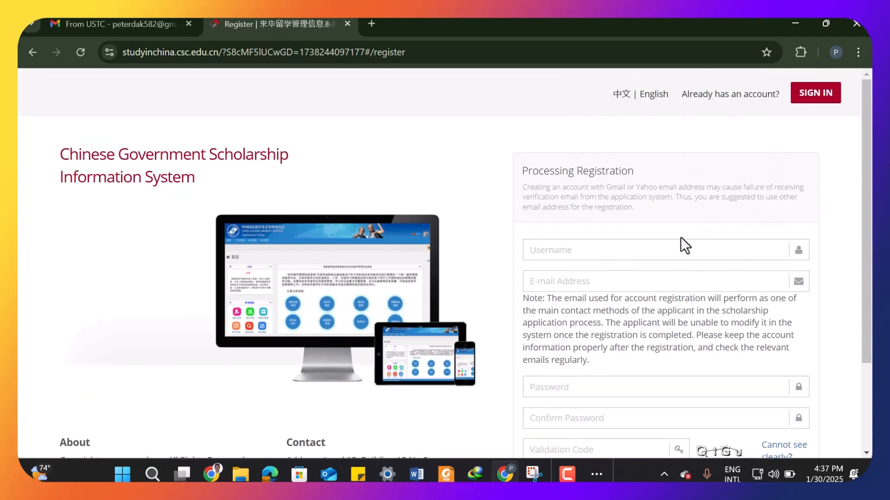
{"action": "left_click", "coordinate": [655, 253]}
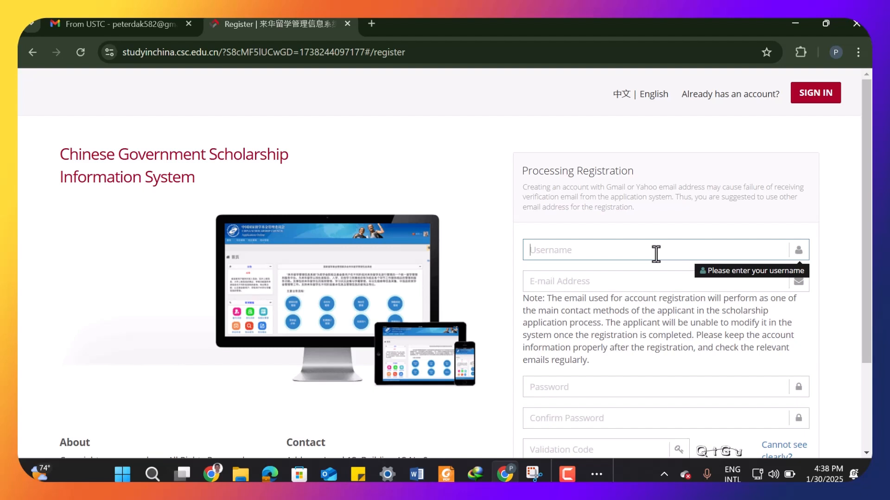
{"action": "key", "text": "Caps_Lock"}
{"action": "key", "text": "Caps_Lock"}
- Fill in the applicant's e-mail address by pasting it into the E-mail Address field
{"action": "left_click", "coordinate": [642, 290]}
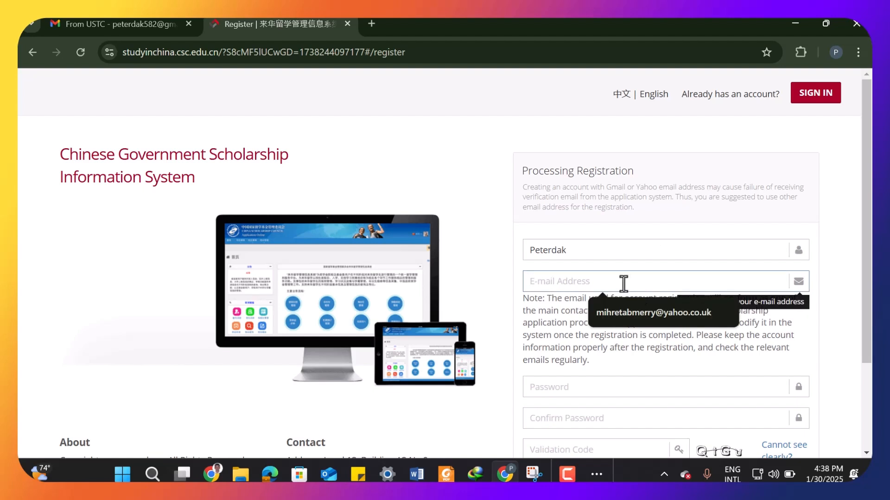
{"action": "type", "text": "pe"}
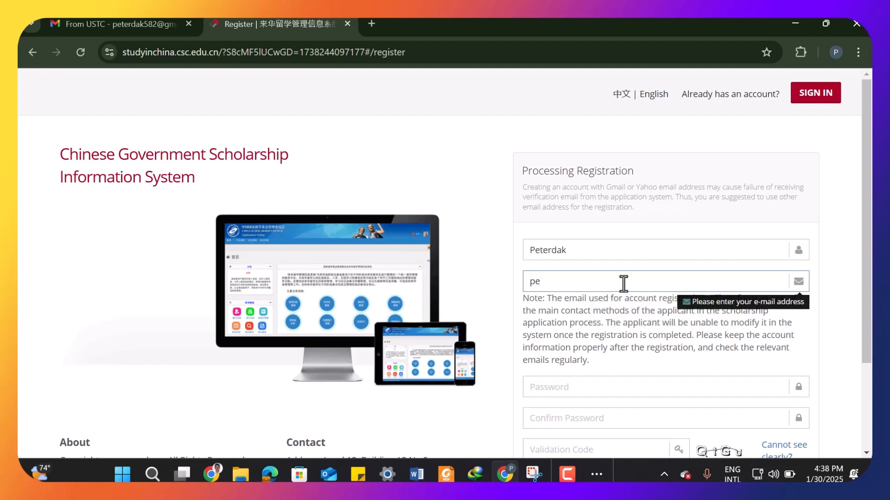
{"action": "key", "text": "BackSpace"}
{"action": "key", "text": "BackSpace"}
{"action": "key", "text": "ctrl+v"}
- Fill both password fields with the browser's suggested strong password
{"action": "scroll", "coordinate": [647, 341], "scroll_direction": "down", "scroll_amount": 3}
{"action": "left_click", "coordinate": [591, 271]}
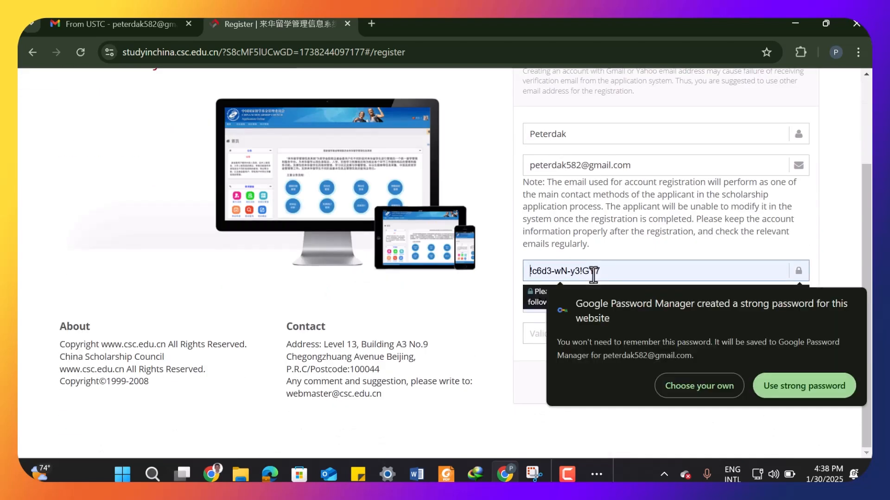
{"action": "left_click", "coordinate": [598, 333]}
- Enter the shown validation code and submit the registration
{"action": "type", "text": "QtGu"}
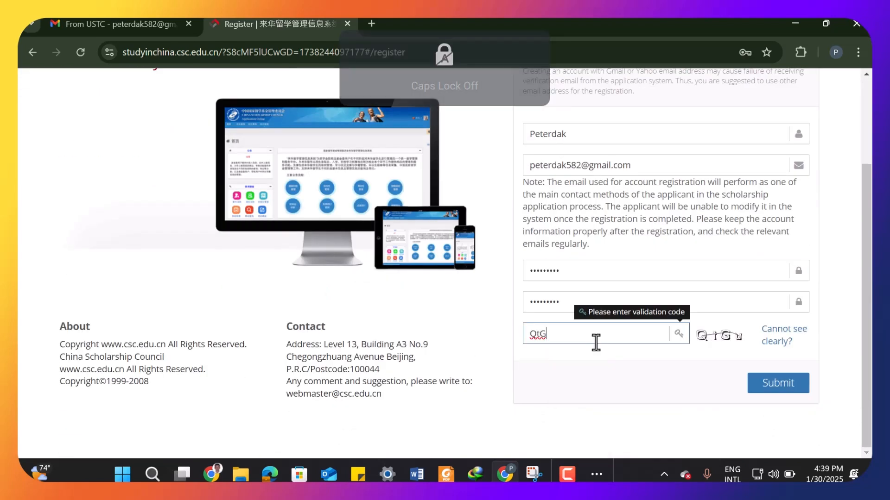
{"action": "left_click", "coordinate": [771, 391]}
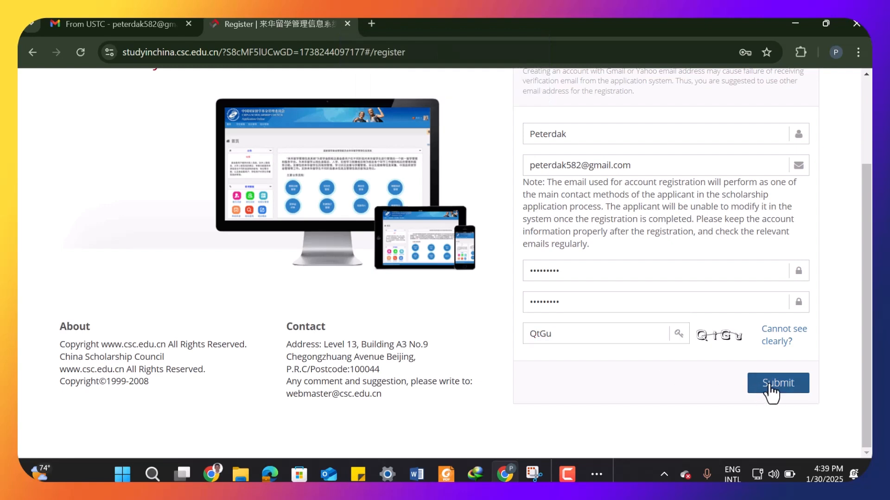
{"action": "left_click", "coordinate": [770, 391]}
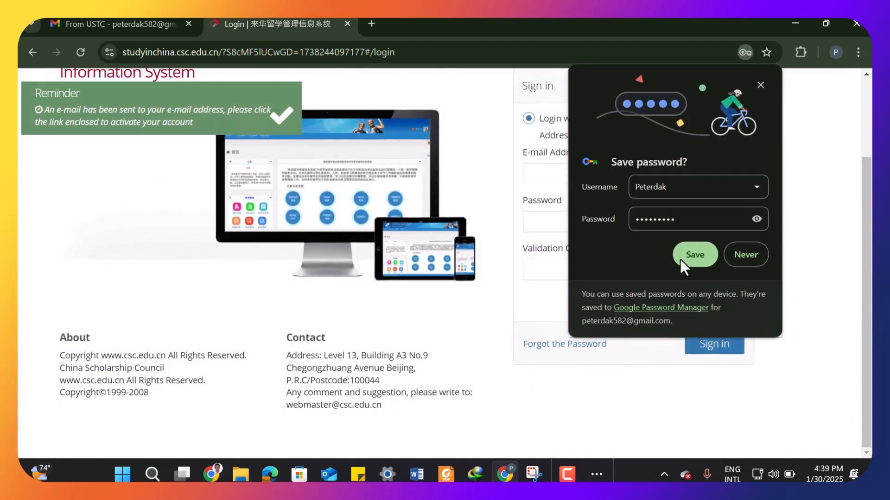
- Save the password in the browser, then sign in with the shown validation code and dismiss the alert
{"action": "left_click", "coordinate": [677, 257]}
{"action": "left_click", "coordinate": [676, 257]}
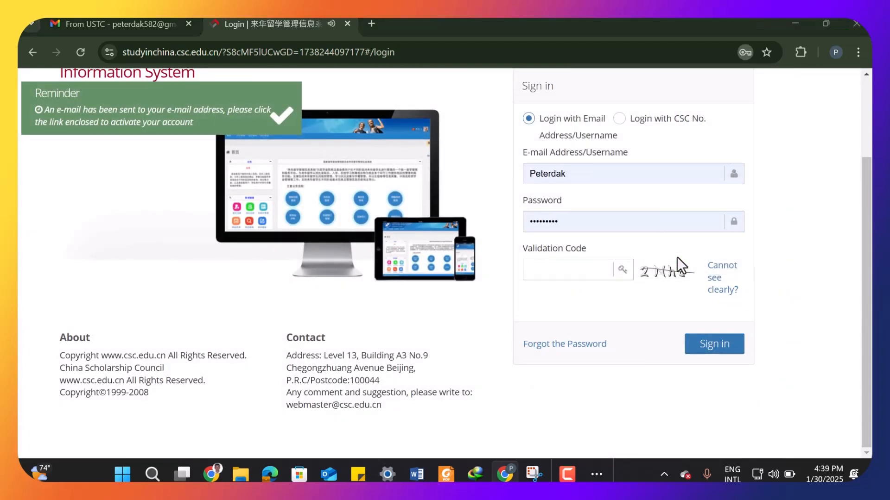
{"action": "left_click", "coordinate": [582, 270]}
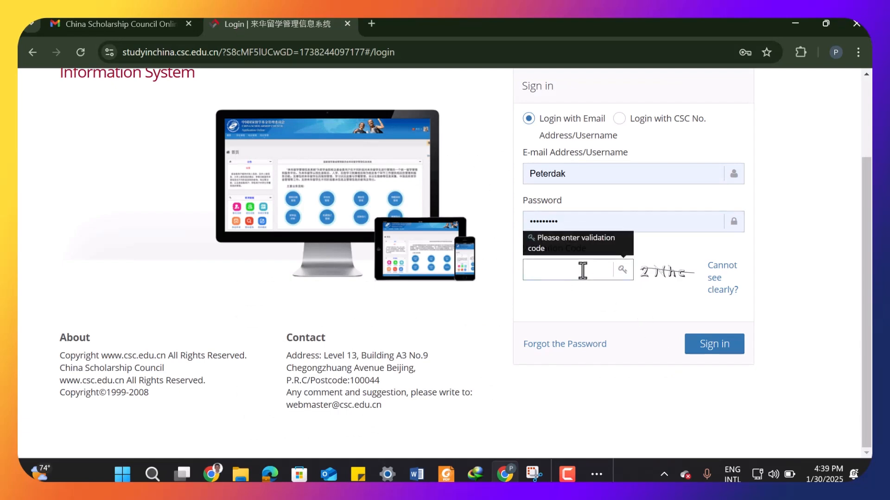
{"action": "type", "text": "2"}
{"action": "key", "text": "Caps_Lock"}
{"action": "type", "text": "N"}
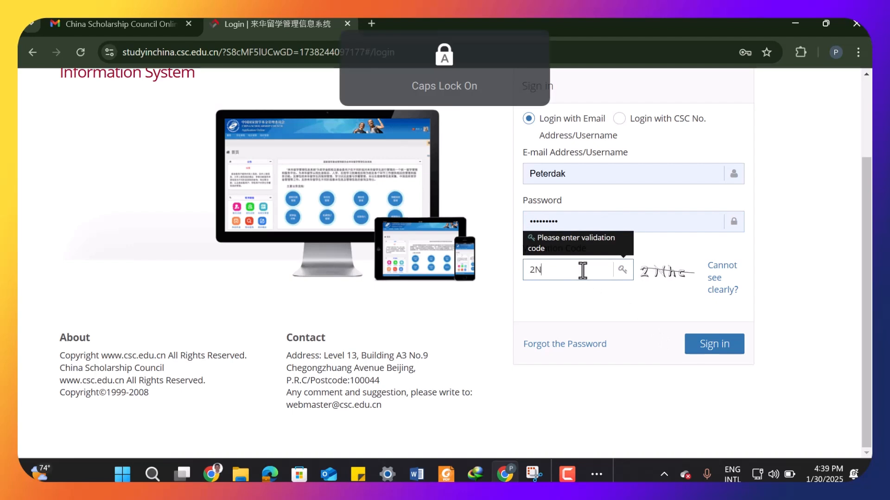
{"action": "key", "text": "Caps_Lock"}
{"action": "type", "text": "he"}
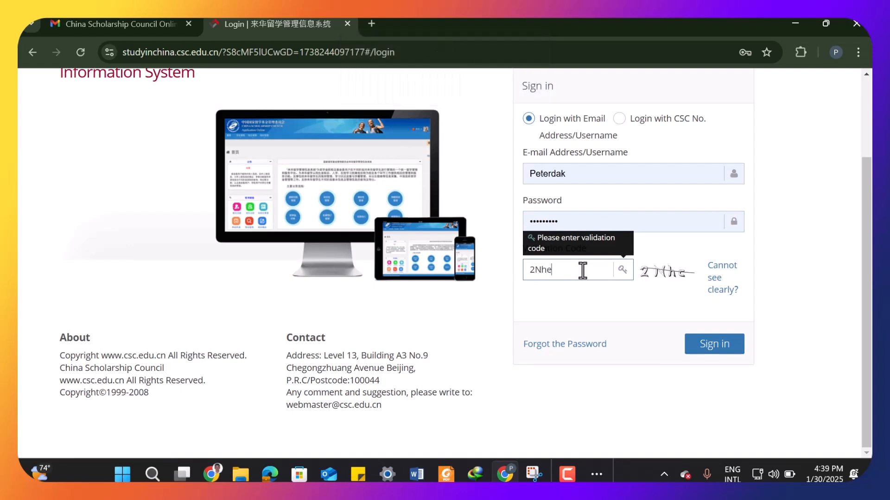
{"action": "key", "text": "BackSpace"}
{"action": "type", "text": "c"}
{"action": "left_click", "coordinate": [717, 345]}
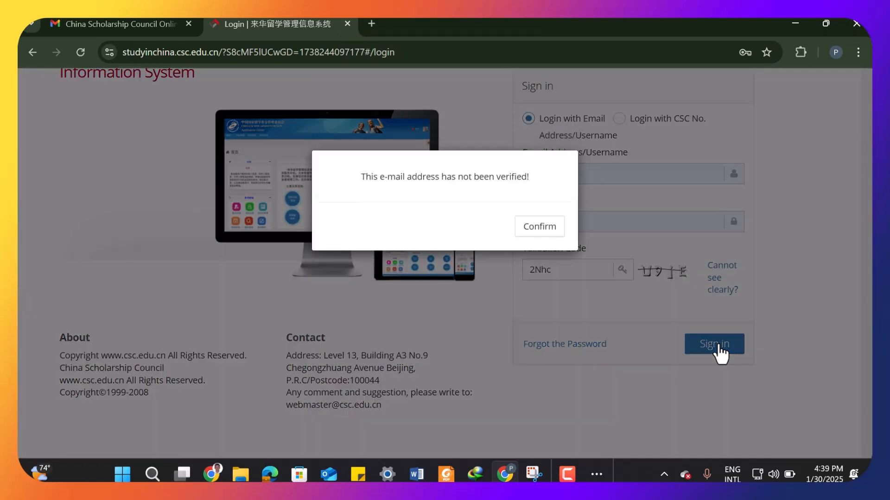
{"action": "left_click", "coordinate": [541, 227]}
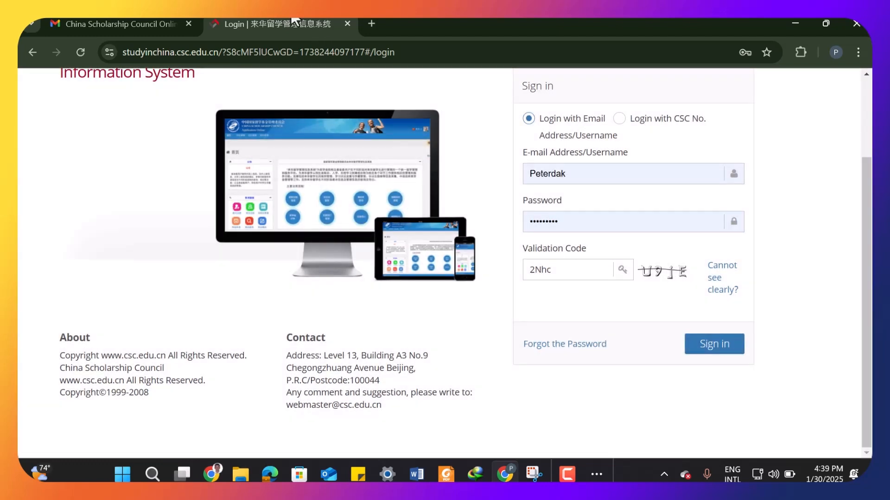
- Open the China Scholarship Council registration e-mail in Gmail and follow its activation link
{"action": "left_click", "coordinate": [129, 21]}
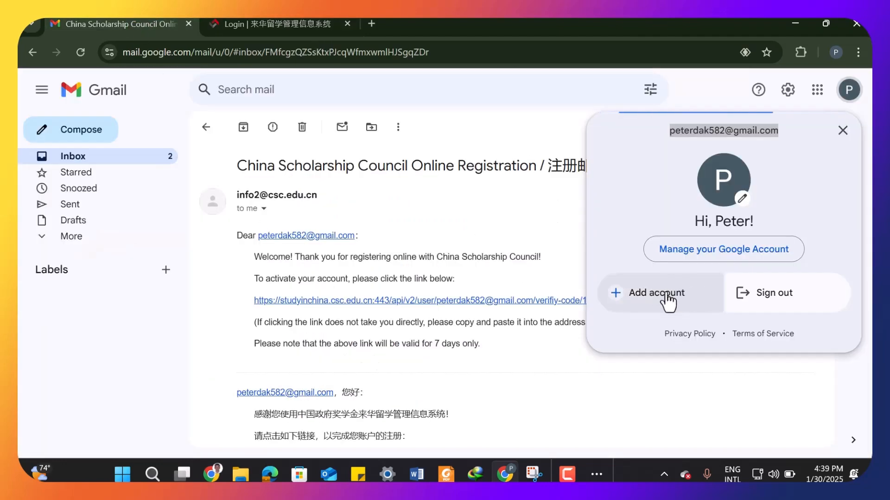
{"action": "left_click", "coordinate": [156, 158]}
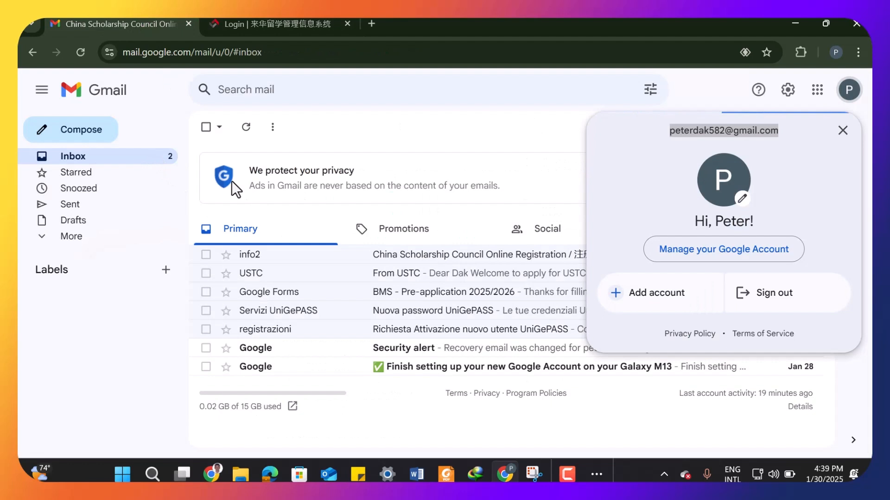
{"action": "left_click", "coordinate": [297, 262]}
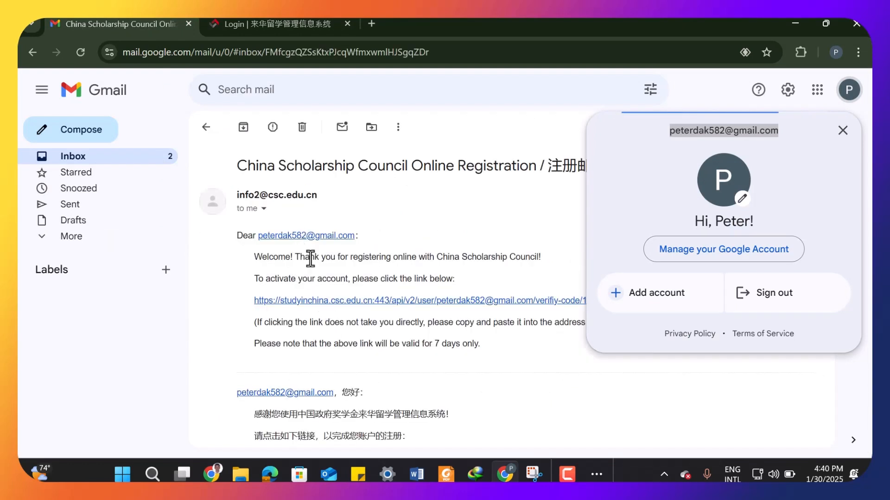
{"action": "left_click", "coordinate": [328, 301]}
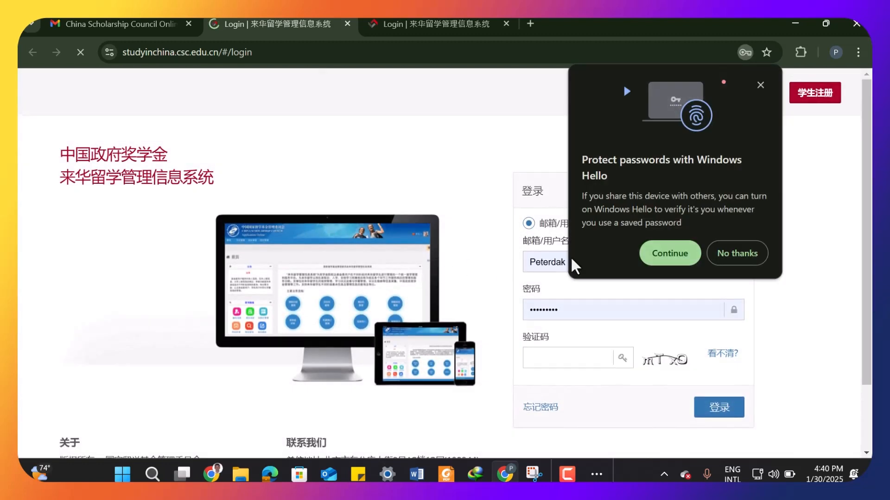
- Turn on Windows Hello for passwords, enter the shown validation code and sign in
{"action": "left_click", "coordinate": [668, 255]}
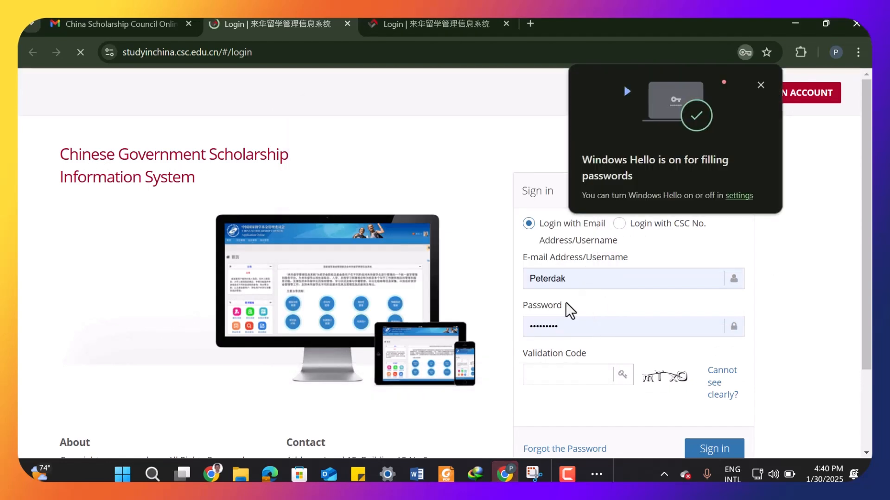
{"action": "left_click", "coordinate": [571, 375]}
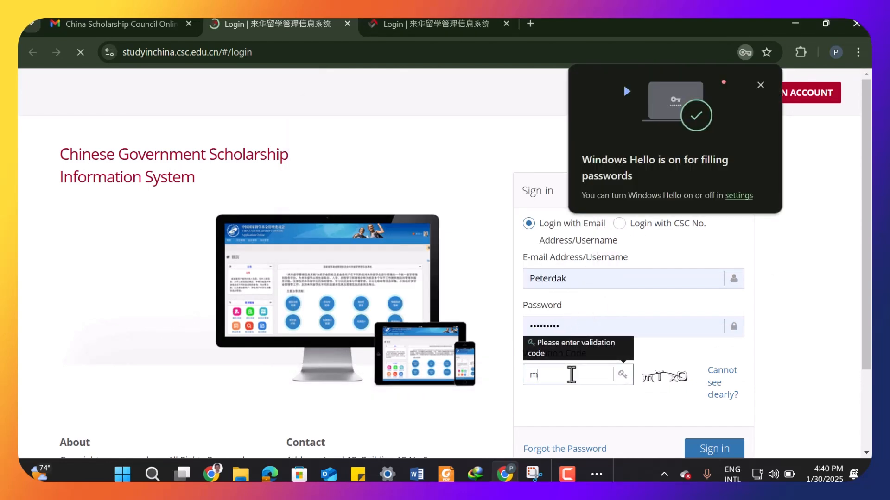
{"action": "type", "text": "m"}
{"action": "key", "text": "Caps_Lock"}
{"action": "type", "text": "T"}
{"action": "key", "text": "Caps_Lock"}
{"action": "type", "text": "x"}
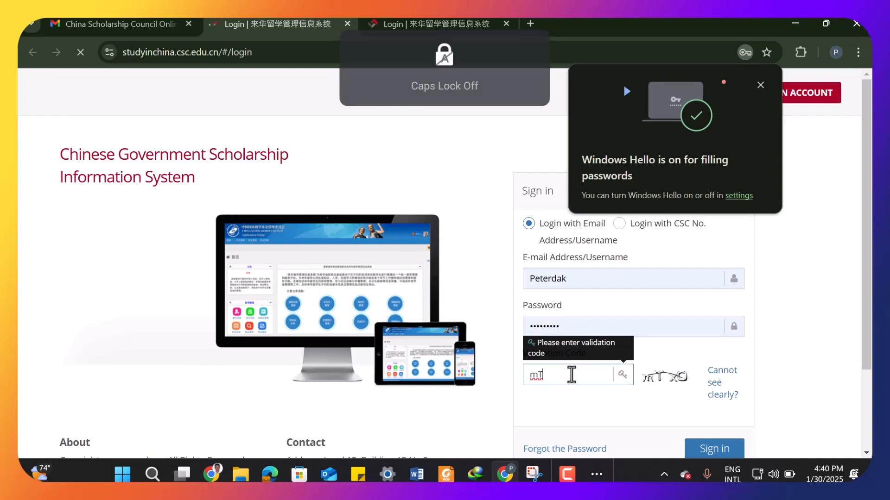
{"action": "key", "text": "Caps_Lock"}
{"action": "type", "text": "O"}
{"action": "key", "text": "Caps_Lock"}
{"action": "left_click", "coordinate": [715, 449]}
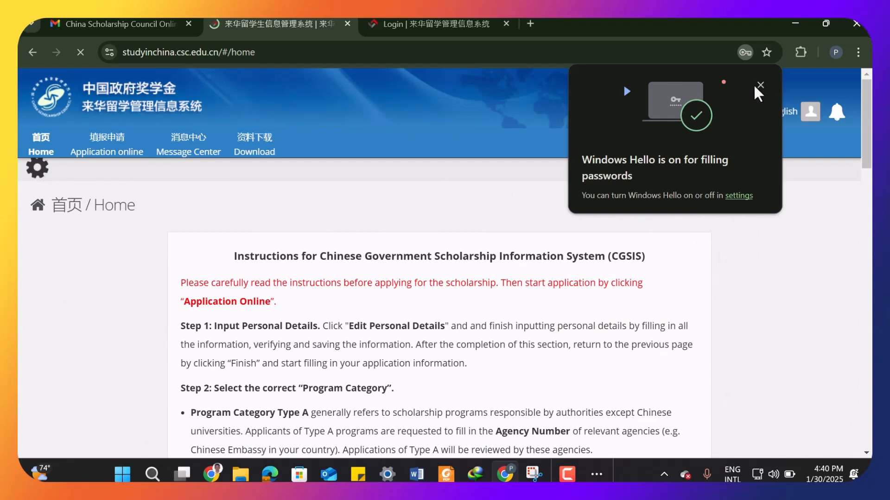
- Close the Windows Hello notice and read through the CGSIS application instructions on the home page
{"action": "left_click", "coordinate": [759, 86]}
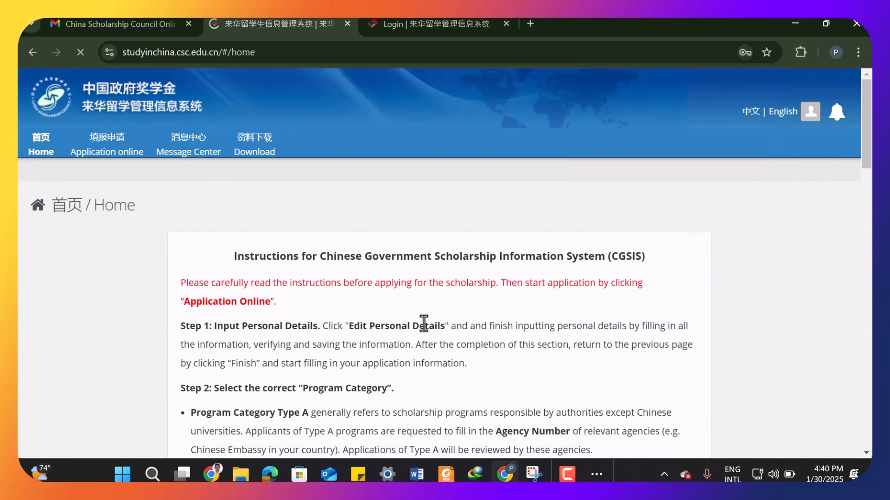
{"action": "scroll", "coordinate": [364, 308], "scroll_direction": "down", "scroll_amount": 3}
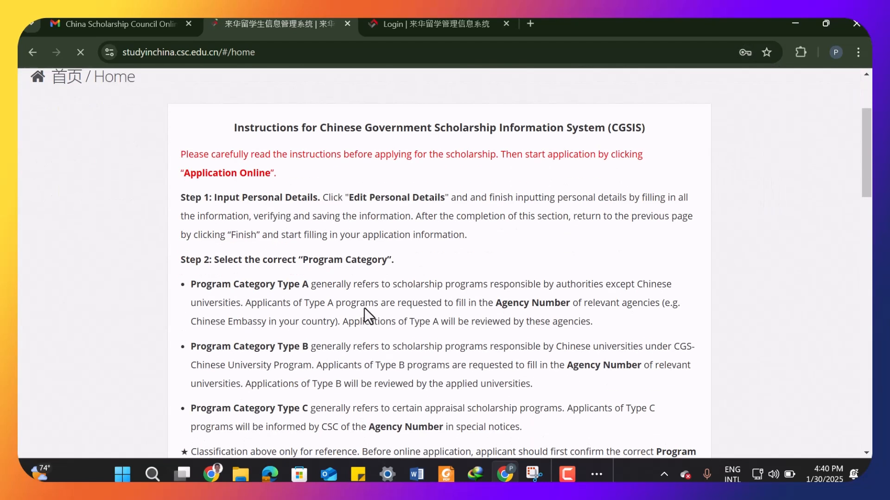
{"action": "scroll", "coordinate": [368, 308], "scroll_direction": "up", "scroll_amount": 3}
{"action": "scroll", "coordinate": [369, 308], "scroll_direction": "down", "scroll_amount": 10}
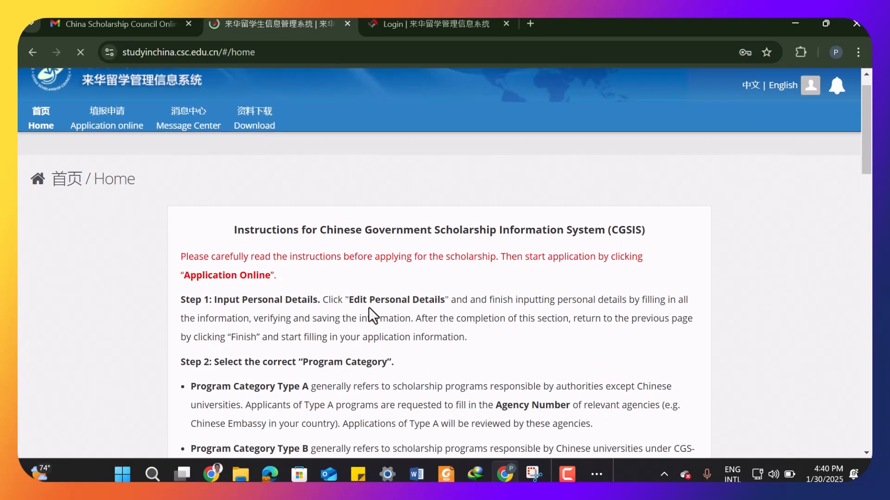
{"action": "scroll", "coordinate": [369, 307], "scroll_direction": "down", "scroll_amount": 8}
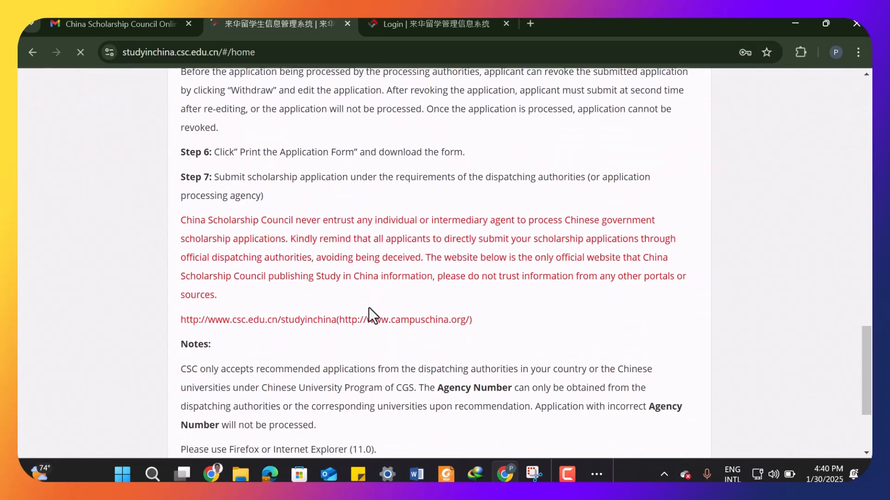
- Read through the program category and agency number instructions on the CGSIS home page
{"action": "scroll", "coordinate": [368, 307], "scroll_direction": "up", "scroll_amount": 15}
{"action": "scroll", "coordinate": [338, 265], "scroll_direction": "up", "scroll_amount": 5}
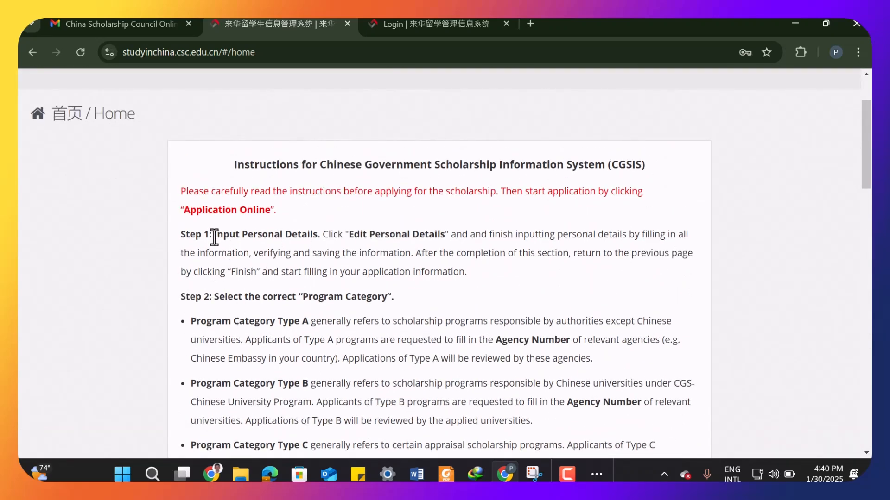
{"action": "left_click_drag", "start_coordinate": [215, 237], "coordinate": [318, 237]}
{"action": "scroll", "coordinate": [281, 273], "scroll_direction": "down", "scroll_amount": 2}
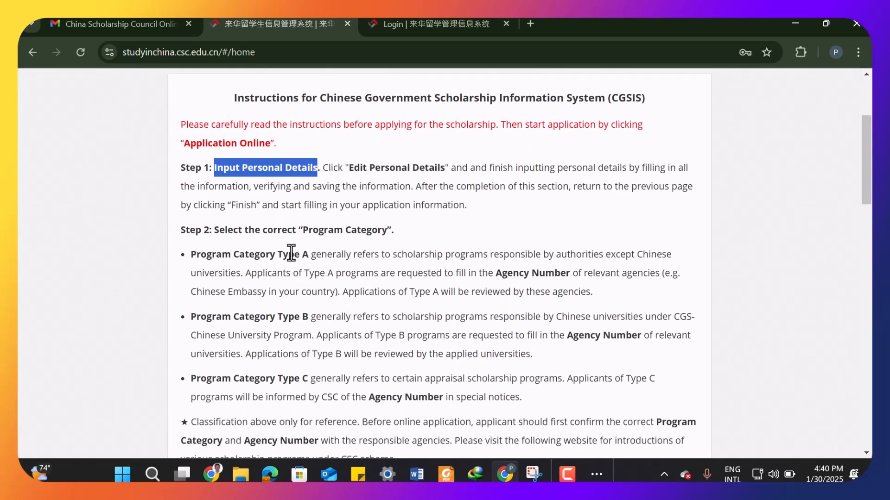
{"action": "left_click_drag", "start_coordinate": [234, 254], "coordinate": [316, 257]}
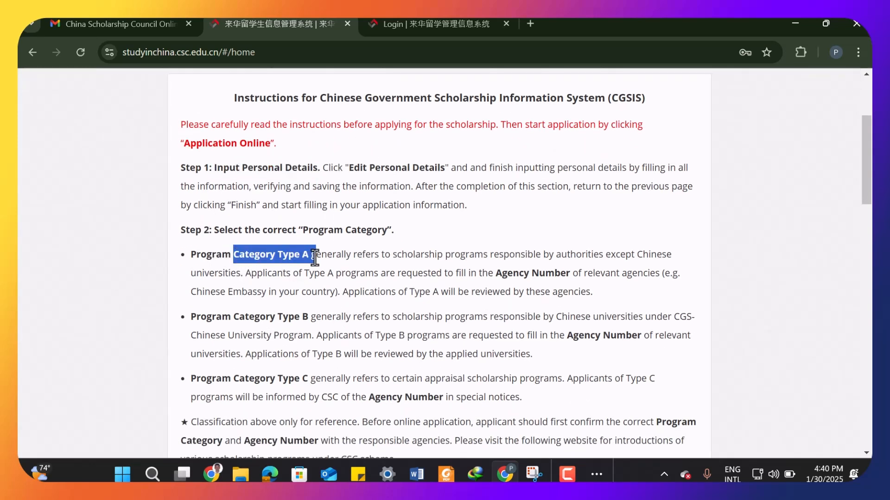
{"action": "left_click_drag", "start_coordinate": [278, 316], "coordinate": [311, 336]}
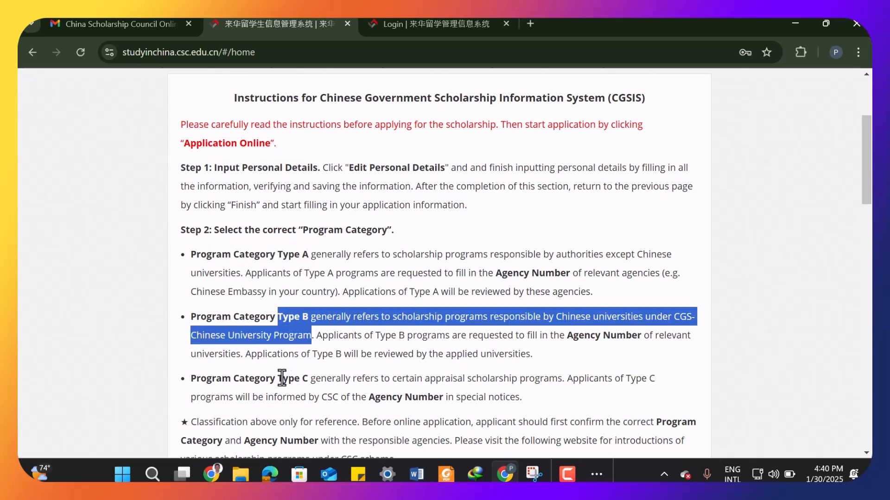
{"action": "left_click", "coordinate": [282, 378]}
{"action": "left_click_drag", "start_coordinate": [299, 274], "coordinate": [293, 274]}
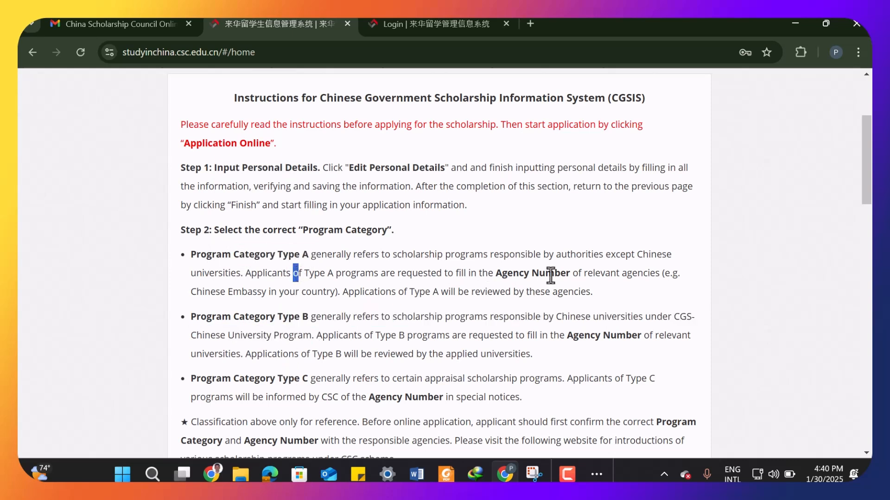
{"action": "left_click", "coordinate": [427, 277]}
{"action": "scroll", "coordinate": [509, 273], "scroll_direction": "down", "scroll_amount": 1}
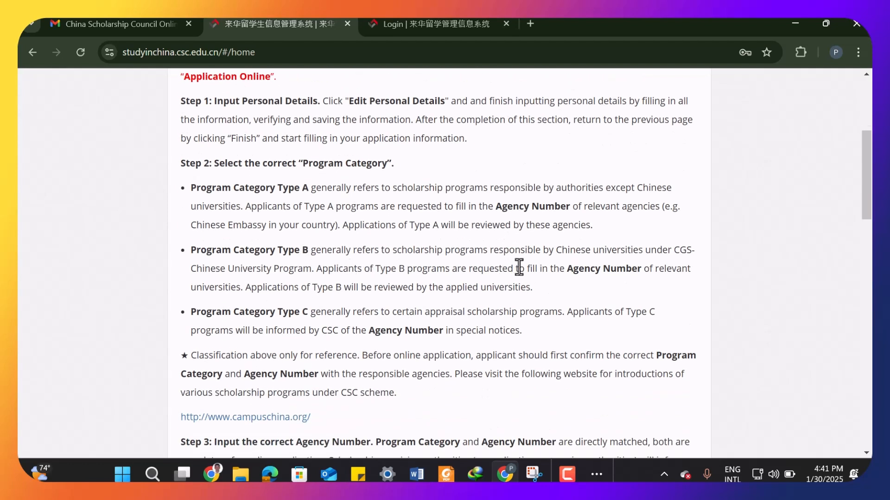
{"action": "left_click_drag", "start_coordinate": [568, 270], "coordinate": [642, 272]}
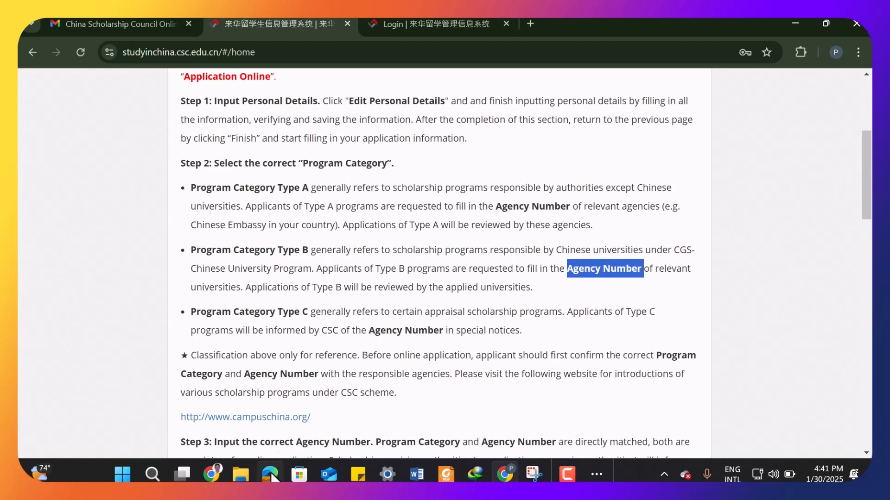
- Switch to the USTC scholarship page in Edge and look up the agency code for USTC
{"action": "mouse_move", "coordinate": [272, 474]}
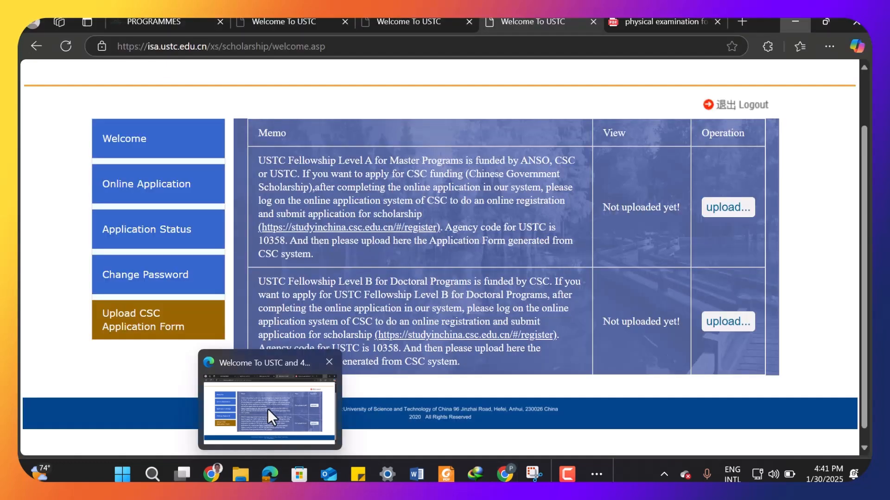
{"action": "left_click", "coordinate": [270, 415]}
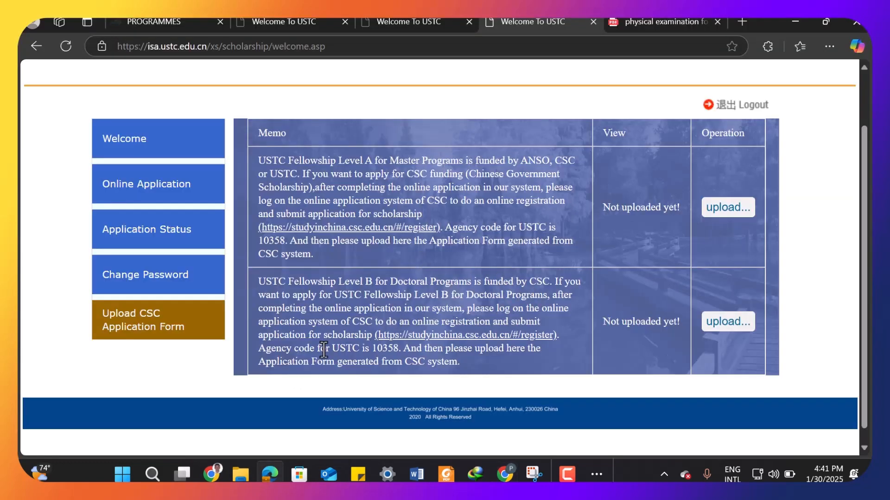
{"action": "left_click_drag", "start_coordinate": [380, 353], "coordinate": [399, 352]}
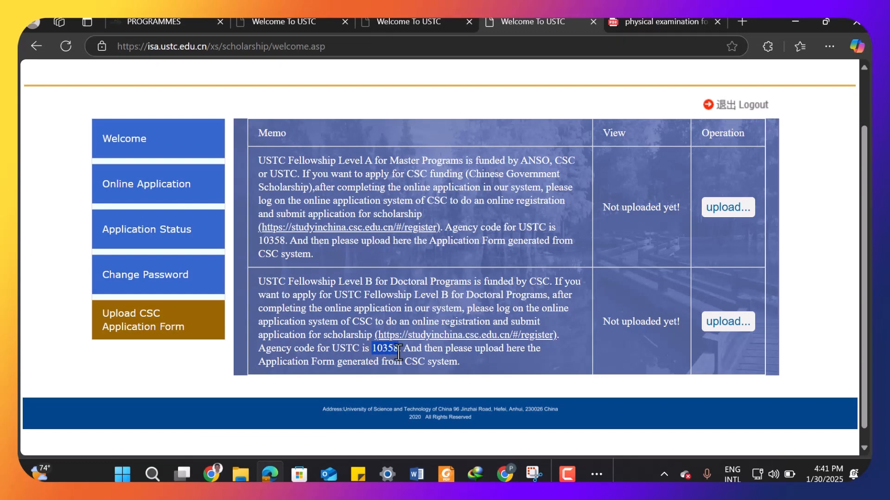
{"action": "right_click", "coordinate": [387, 349]}
{"action": "left_click", "coordinate": [440, 114]}
{"action": "left_click", "coordinate": [376, 354]}
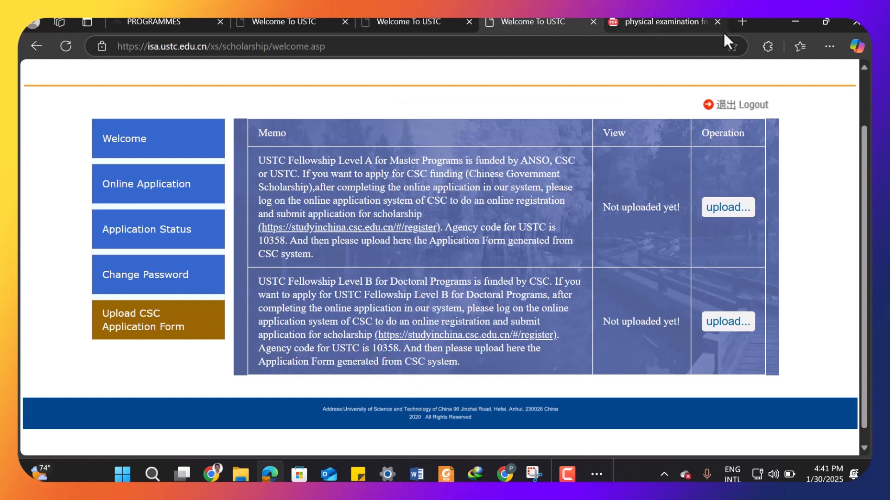
{"action": "left_click", "coordinate": [795, 22]}
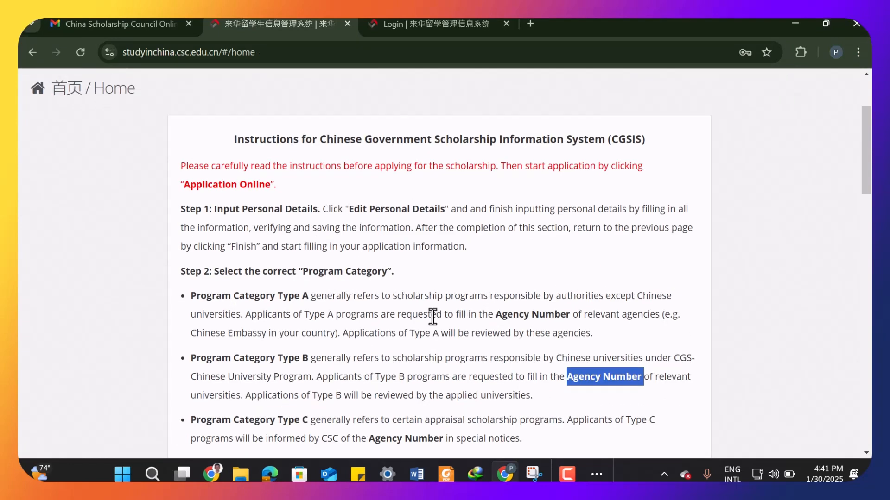
- Review the program category types and the Step 3 agency number instructions again
{"action": "scroll", "coordinate": [488, 311], "scroll_direction": "down", "scroll_amount": 2}
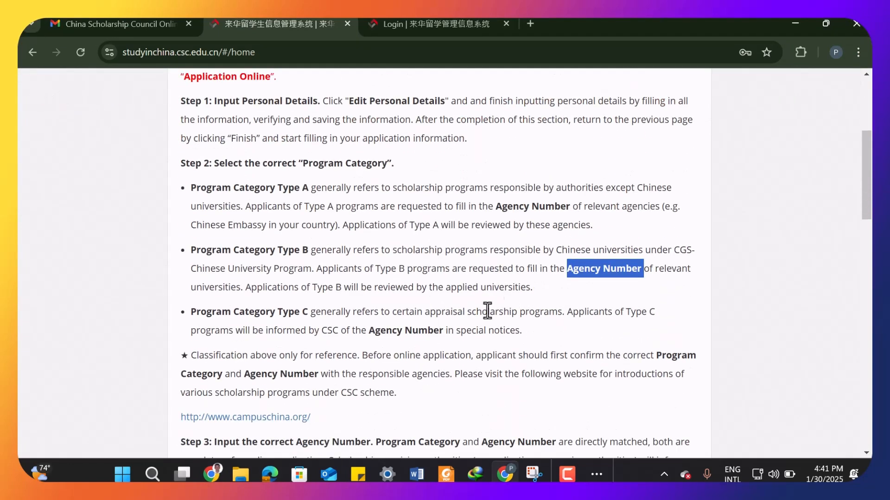
{"action": "left_click", "coordinate": [567, 273]}
{"action": "left_click_drag", "start_coordinate": [568, 273], "coordinate": [638, 273]}
{"action": "left_click_drag", "start_coordinate": [643, 250], "coordinate": [525, 238]}
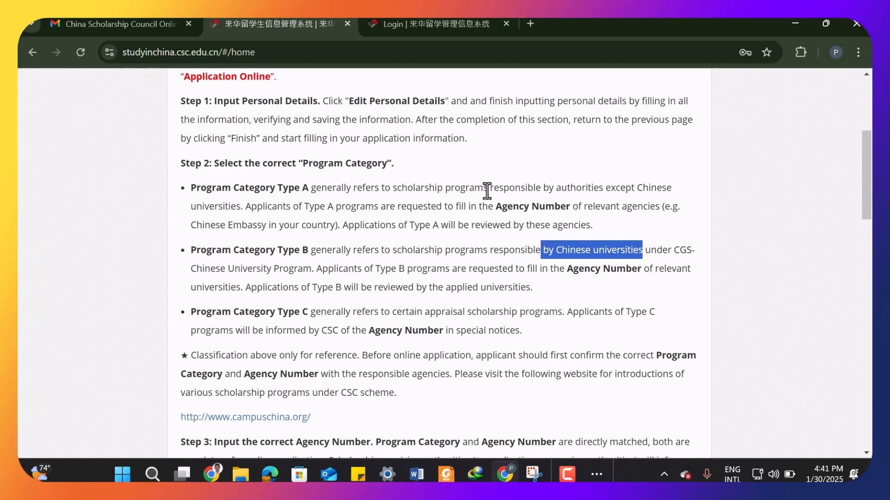
{"action": "left_click", "coordinate": [448, 189]}
{"action": "left_click_drag", "start_coordinate": [448, 189], "coordinate": [634, 194]}
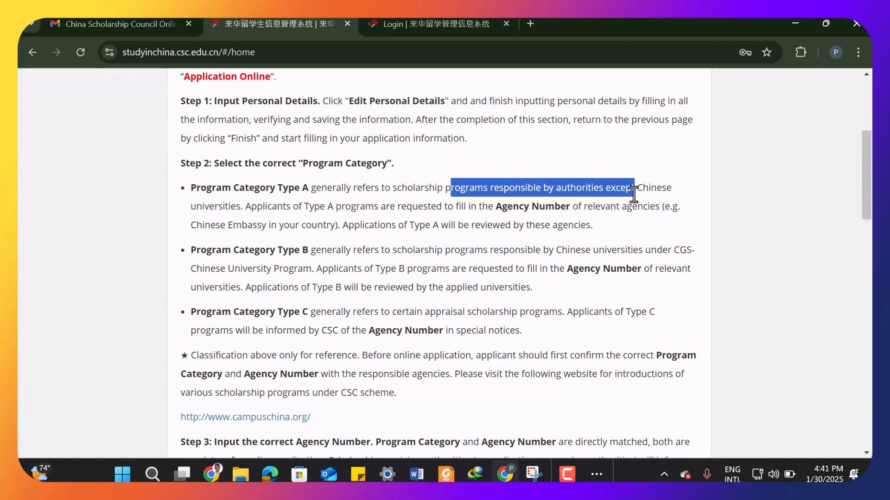
{"action": "scroll", "coordinate": [632, 250], "scroll_direction": "down", "scroll_amount": 2}
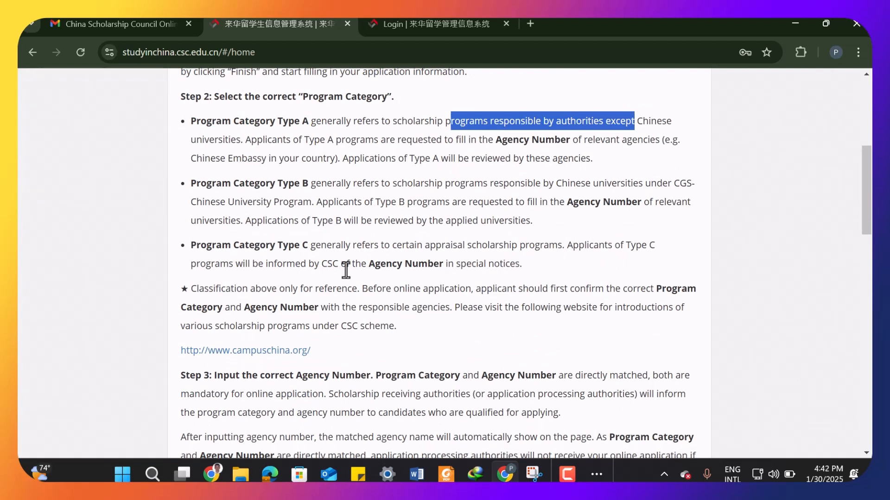
{"action": "left_click_drag", "start_coordinate": [323, 265], "coordinate": [496, 268]}
{"action": "left_click", "coordinate": [528, 263]}
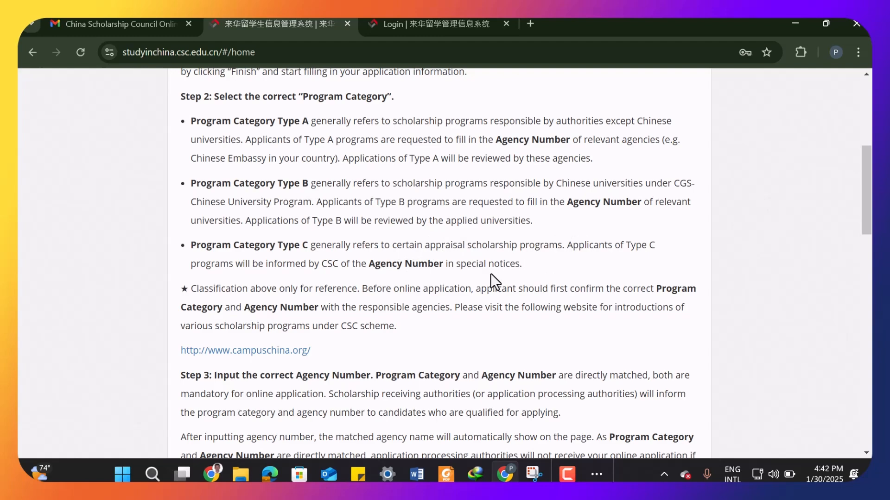
{"action": "scroll", "coordinate": [491, 279], "scroll_direction": "down", "scroll_amount": 3}
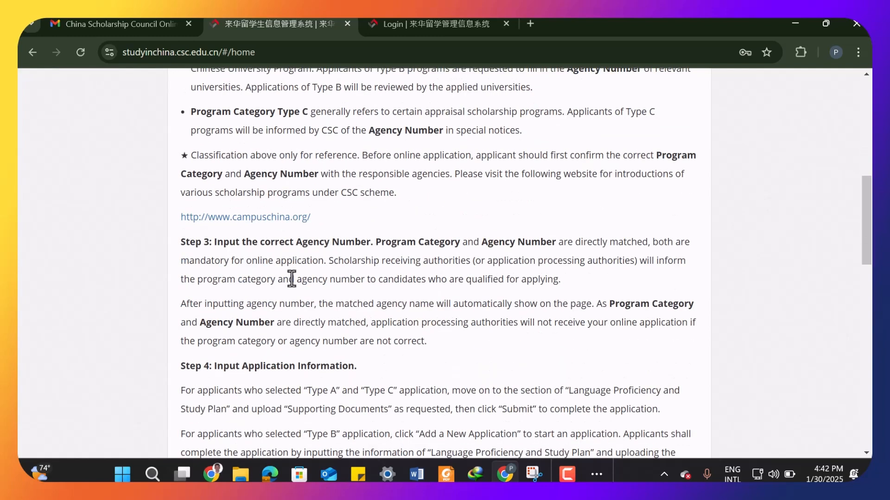
{"action": "scroll", "coordinate": [421, 281], "scroll_direction": "down", "scroll_amount": 12}
{"action": "scroll", "coordinate": [421, 281], "scroll_direction": "up", "scroll_amount": 15}
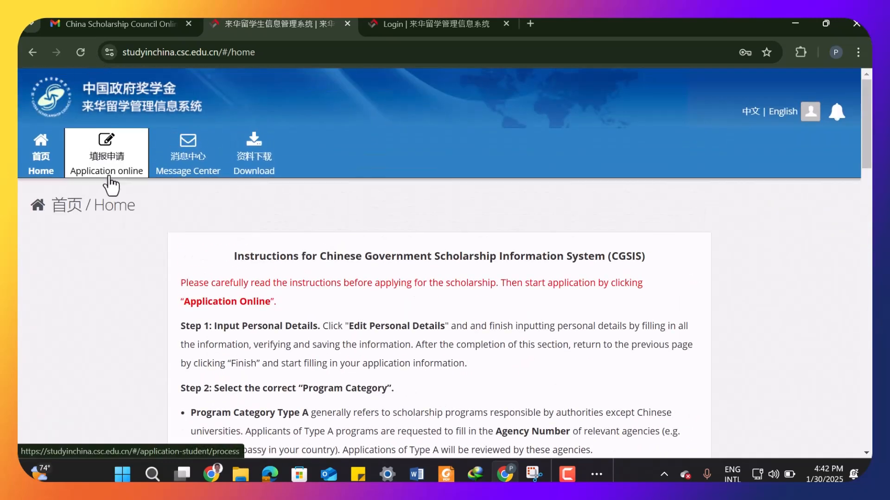
- Open the online application and start editing the personal details
{"action": "left_click", "coordinate": [108, 168]}
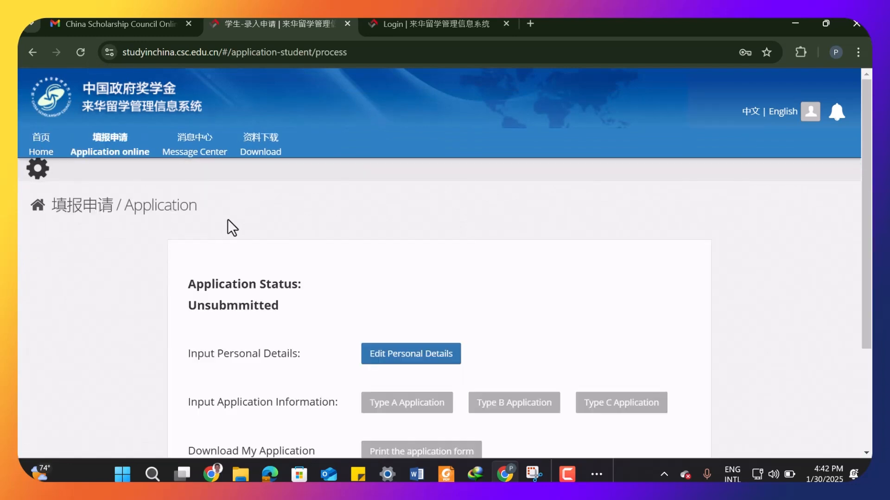
{"action": "scroll", "coordinate": [227, 222], "scroll_direction": "down", "scroll_amount": 1}
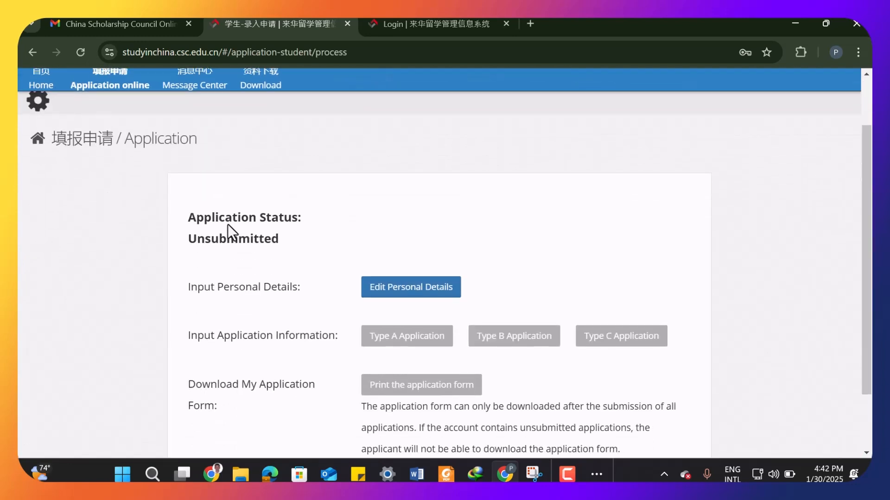
{"action": "left_click", "coordinate": [414, 291]}
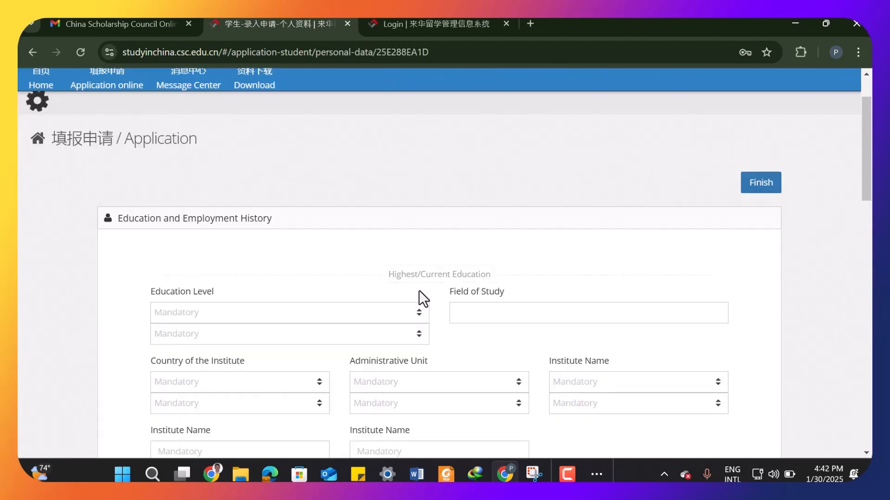
- Enter the applicant's given name as in the passport
{"action": "scroll", "coordinate": [394, 271], "scroll_direction": "down", "scroll_amount": 1}
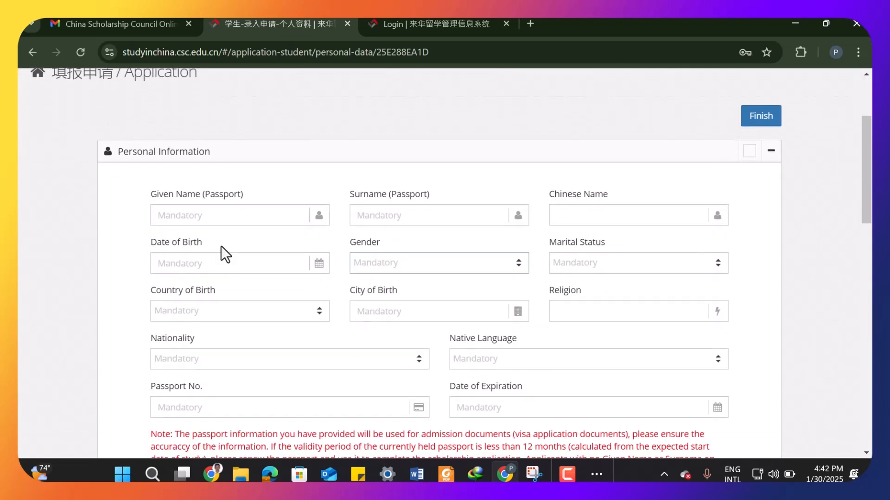
{"action": "left_click", "coordinate": [211, 215]}
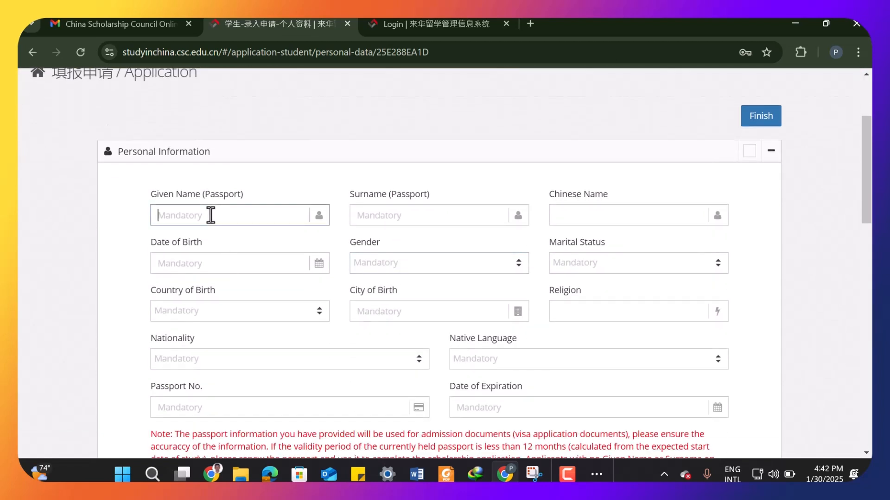
{"action": "type", "text": "savd"}
- Pick the applicant's date of birth from the calendar by navigating back through the years
{"action": "left_click", "coordinate": [215, 259]}
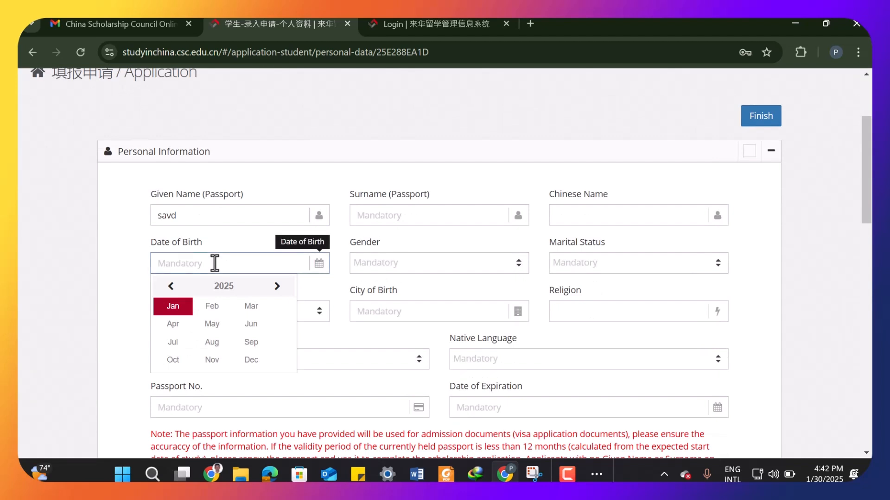
{"action": "left_click", "coordinate": [182, 287]}
{"action": "left_click", "coordinate": [181, 287]}
{"action": "left_click", "coordinate": [182, 287]}
{"action": "left_click", "coordinate": [181, 287]}
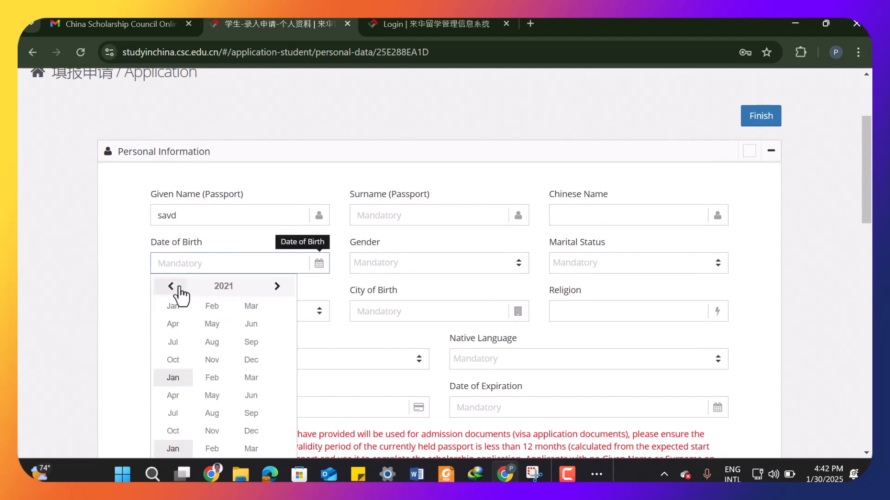
{"action": "left_click", "coordinate": [181, 287]}
{"action": "triple_click", "coordinate": [171, 286]}
{"action": "triple_click", "coordinate": [171, 287]}
{"action": "triple_click", "coordinate": [171, 286]}
{"action": "triple_click", "coordinate": [171, 286]}
{"action": "left_click", "coordinate": [172, 286]}
{"action": "left_click", "coordinate": [253, 344]}
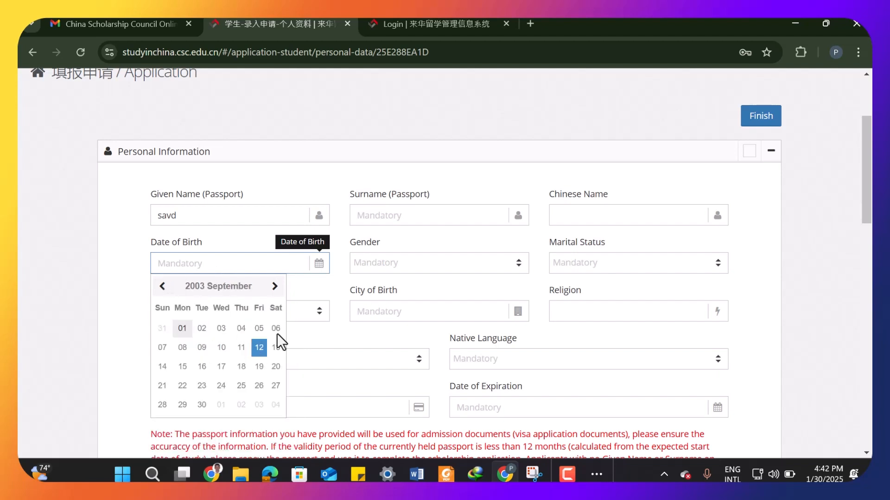
{"action": "left_click", "coordinate": [202, 348]}
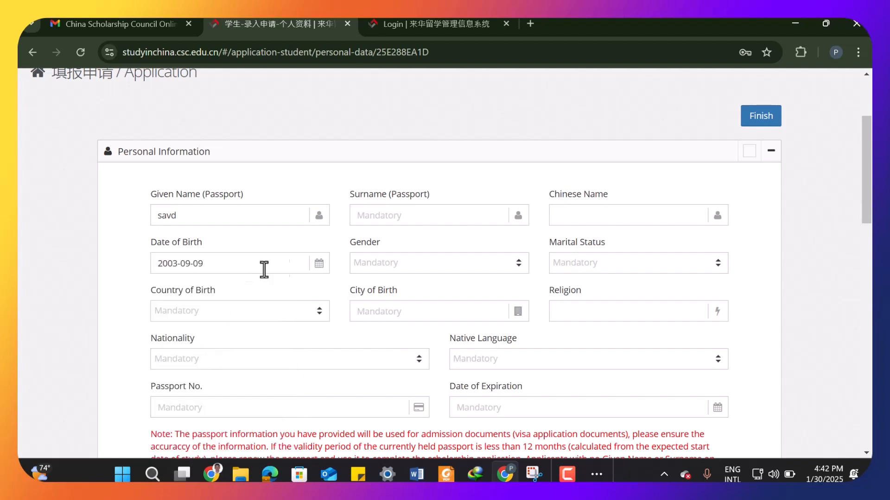
- Set the gender to Male and enter the applicant's surname as in the passport
{"action": "left_click", "coordinate": [382, 269]}
{"action": "left_click", "coordinate": [391, 308]}
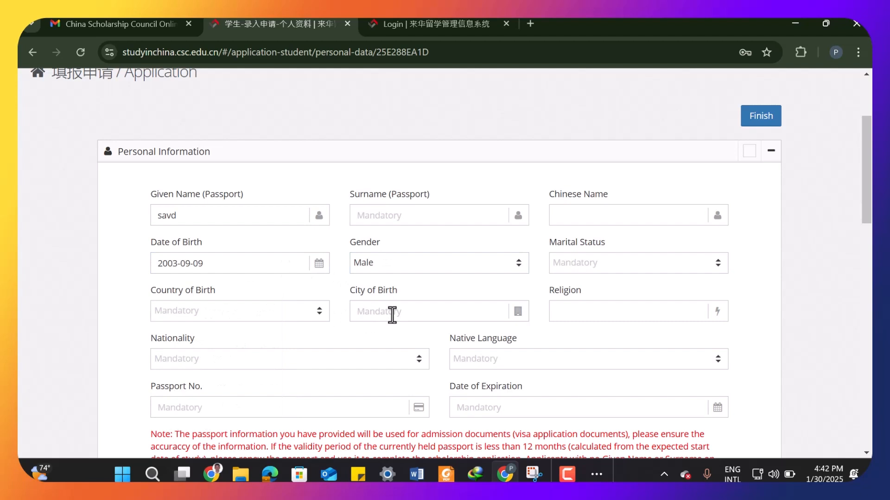
{"action": "left_click", "coordinate": [422, 216]}
{"action": "type", "text": "sda"}
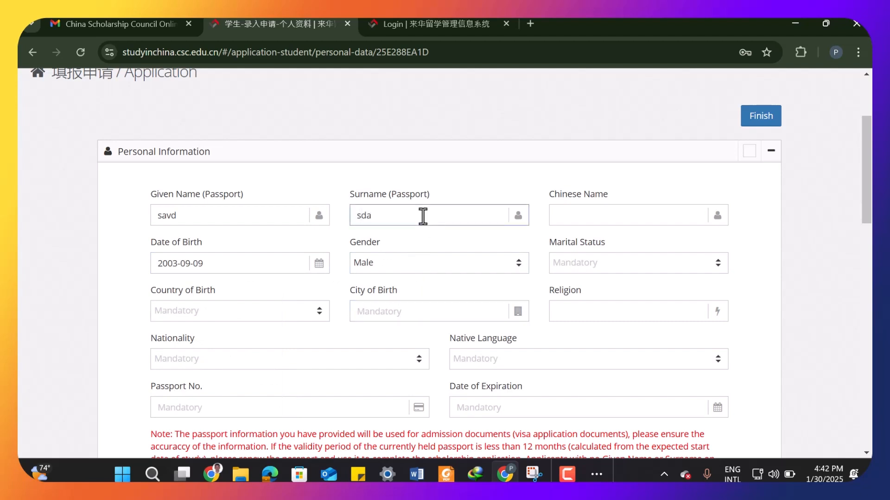
- Set the marital status to Single
{"action": "left_click", "coordinate": [596, 220]}
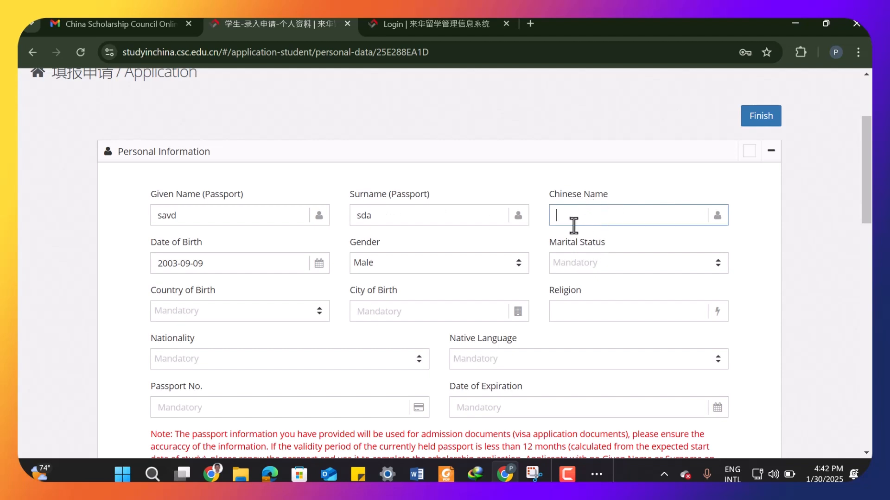
{"action": "left_click", "coordinate": [600, 273]}
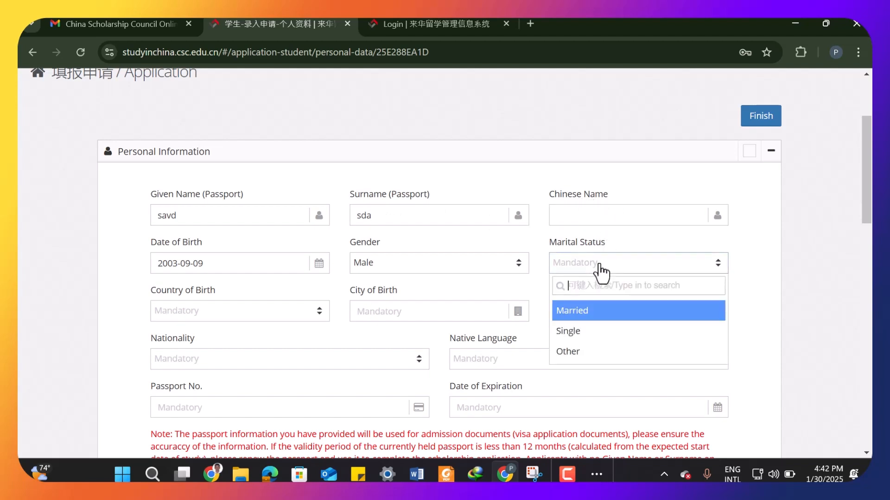
{"action": "left_click", "coordinate": [602, 332]}
- Search for and set the country of birth to Canada
{"action": "scroll", "coordinate": [446, 301], "scroll_direction": "down", "scroll_amount": 1}
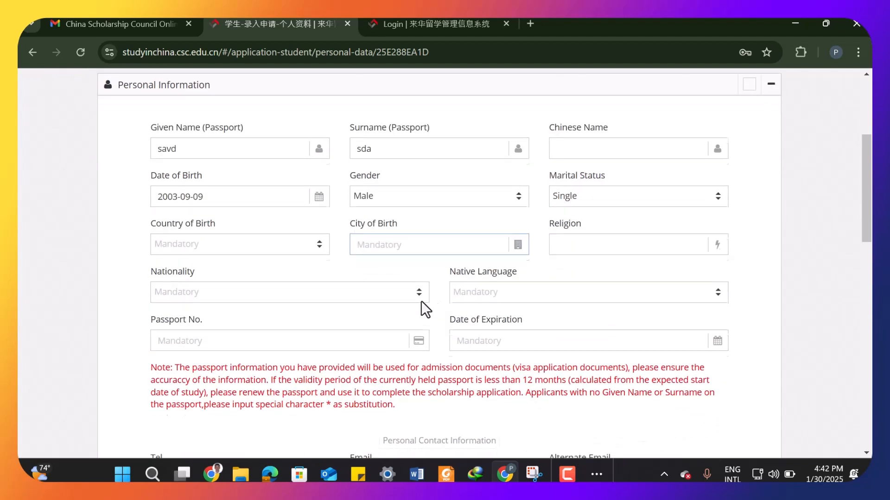
{"action": "left_click", "coordinate": [249, 244]}
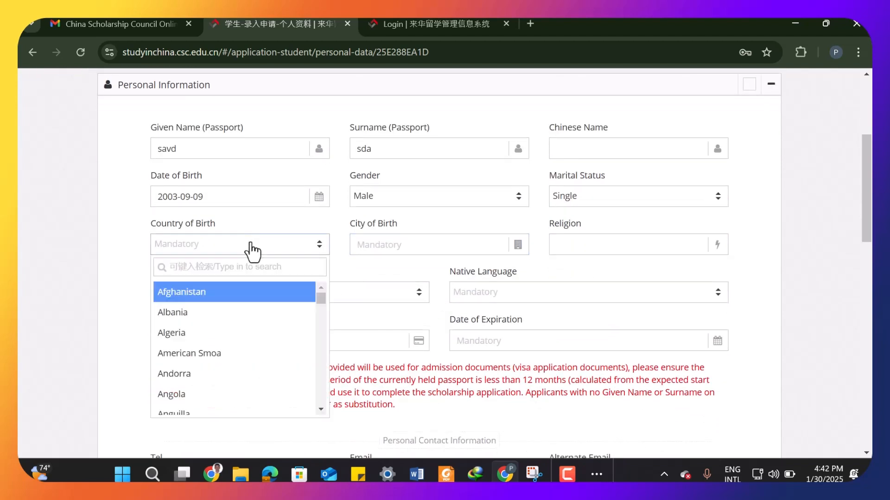
{"action": "type", "text": "can"}
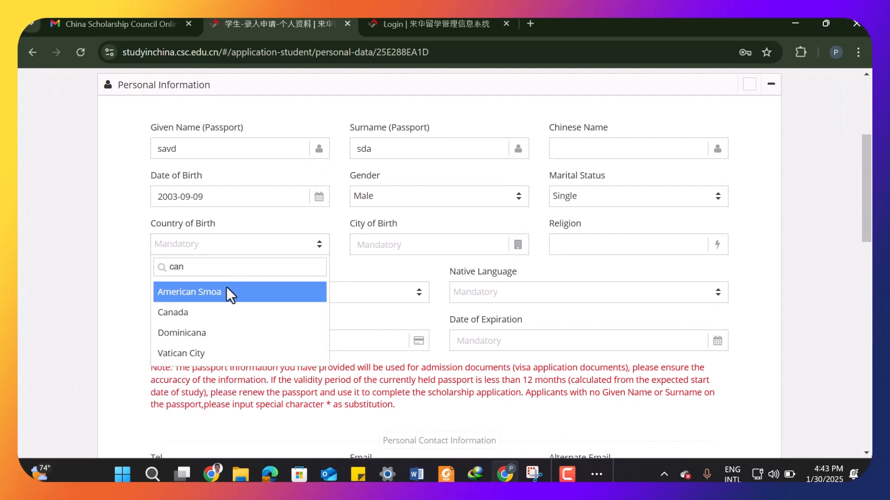
{"action": "left_click", "coordinate": [220, 312]}
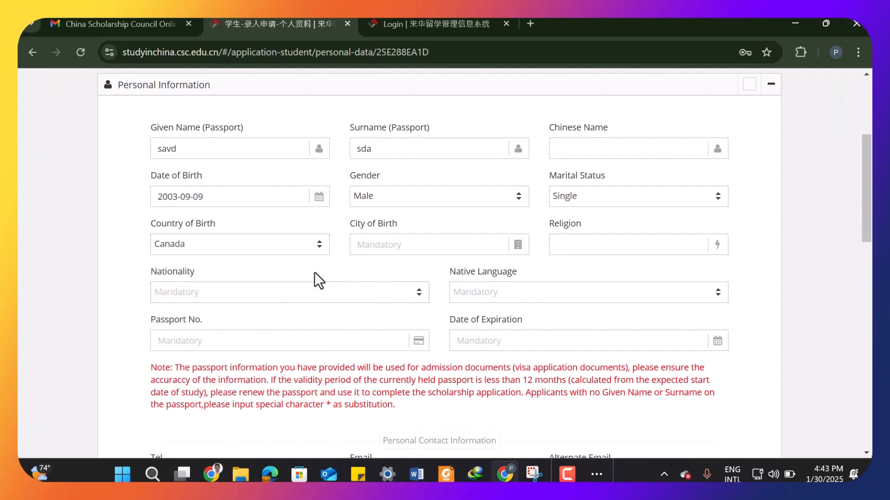
- Fill in the city of birth as wdfEFEWF and the religion as WQEF
{"action": "left_click", "coordinate": [400, 246]}
{"action": "type", "text": "wdf"}
{"action": "key", "text": "Caps_Lock"}
{"action": "type", "text": "EFEW"}
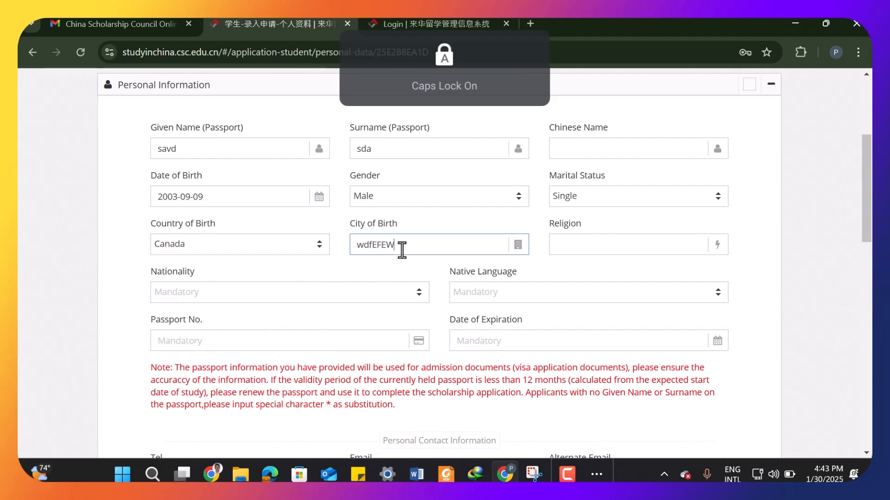
{"action": "type", "text": "F"}
{"action": "left_click", "coordinate": [589, 244]}
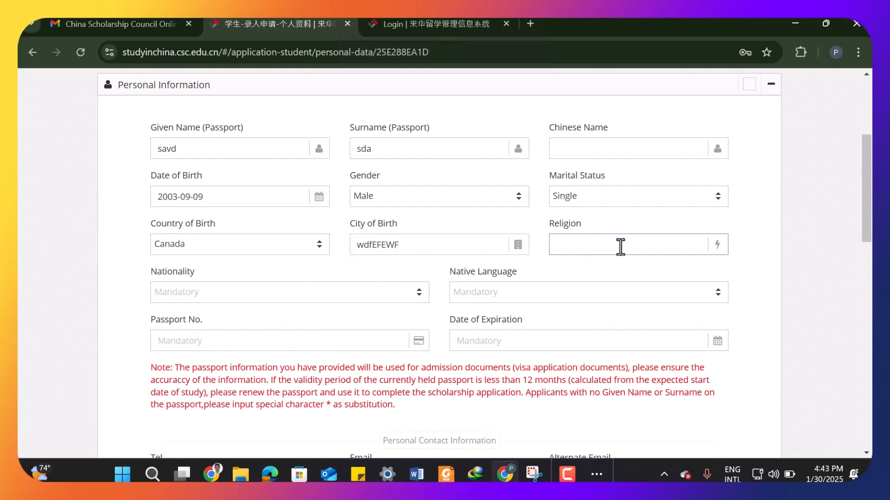
{"action": "type", "text": "WQEF"}
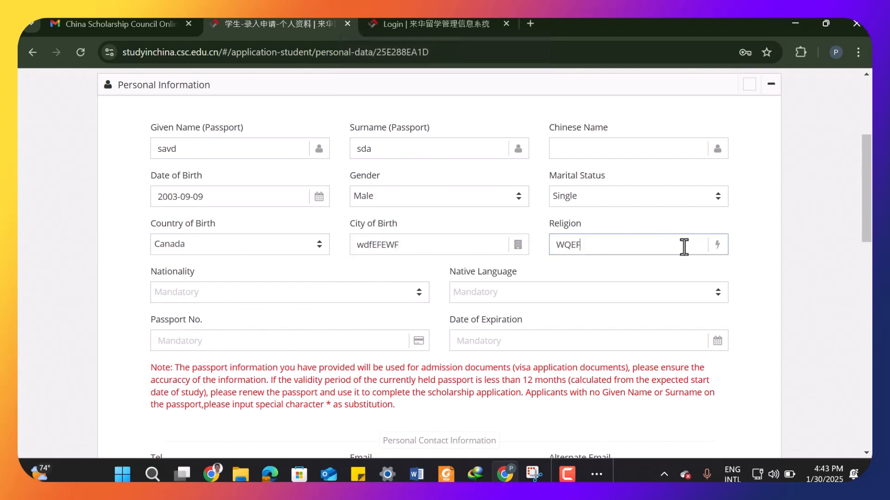
- Search for and set the nationality to Canada
{"action": "left_click", "coordinate": [292, 297]}
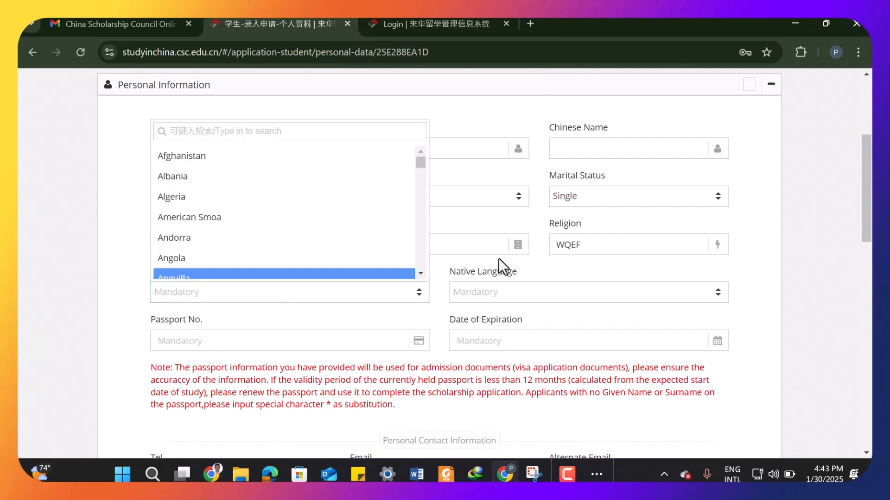
{"action": "left_click", "coordinate": [389, 290]}
{"action": "left_click", "coordinate": [371, 299]}
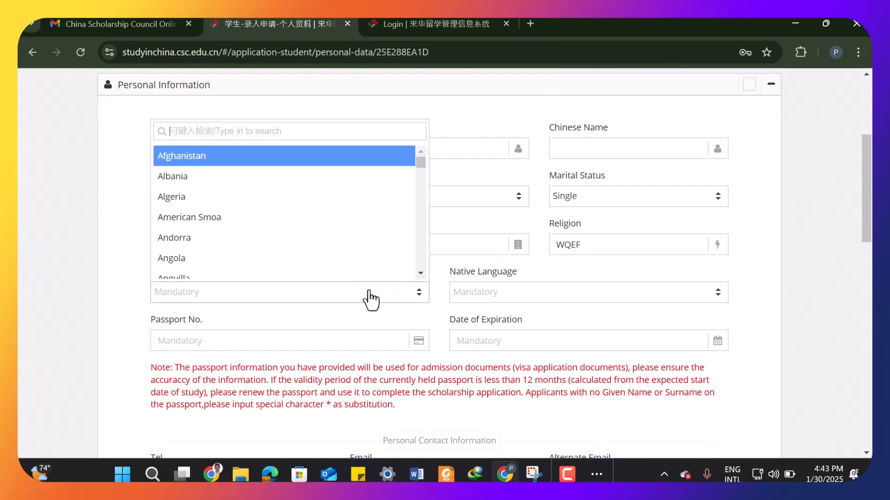
{"action": "type", "text": "CANA"}
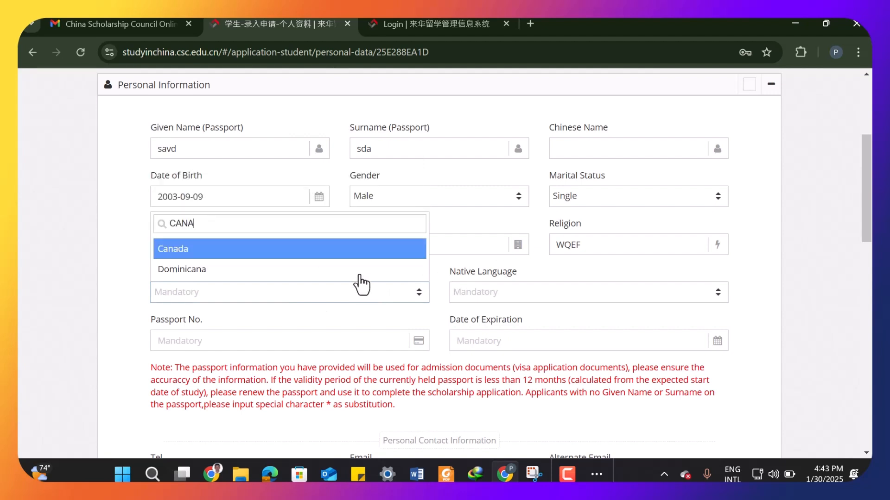
{"action": "left_click", "coordinate": [315, 252]}
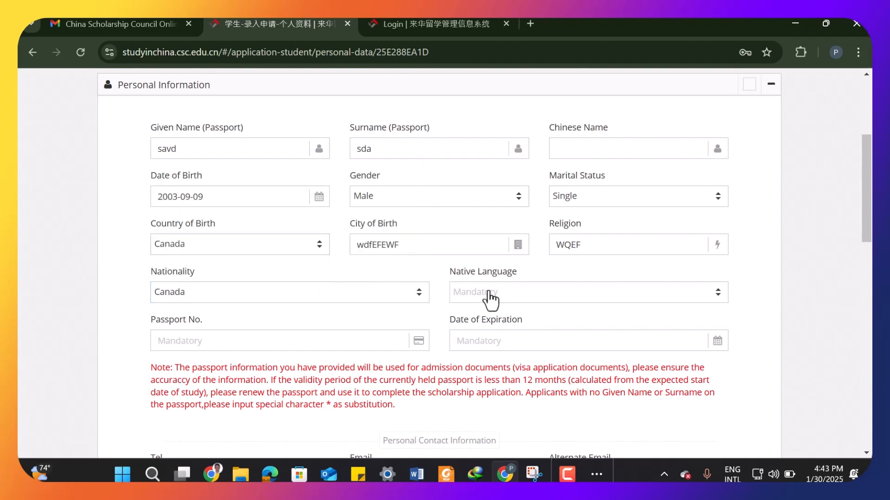
- Set the native language to English
{"action": "left_click", "coordinate": [510, 299]}
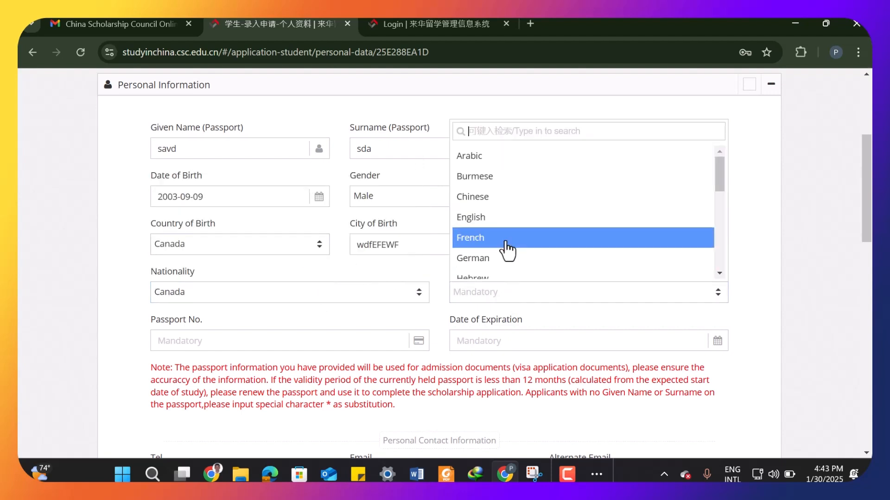
{"action": "scroll", "coordinate": [506, 249], "scroll_direction": "down", "scroll_amount": 2}
{"action": "left_click", "coordinate": [505, 170]}
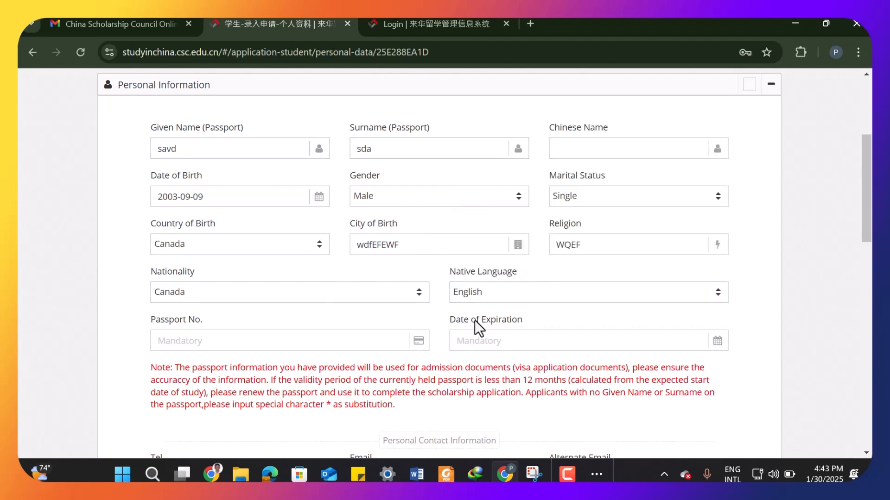
- Enter the passport number
{"action": "scroll", "coordinate": [609, 308], "scroll_direction": "down", "scroll_amount": 2}
{"action": "left_click", "coordinate": [287, 278]}
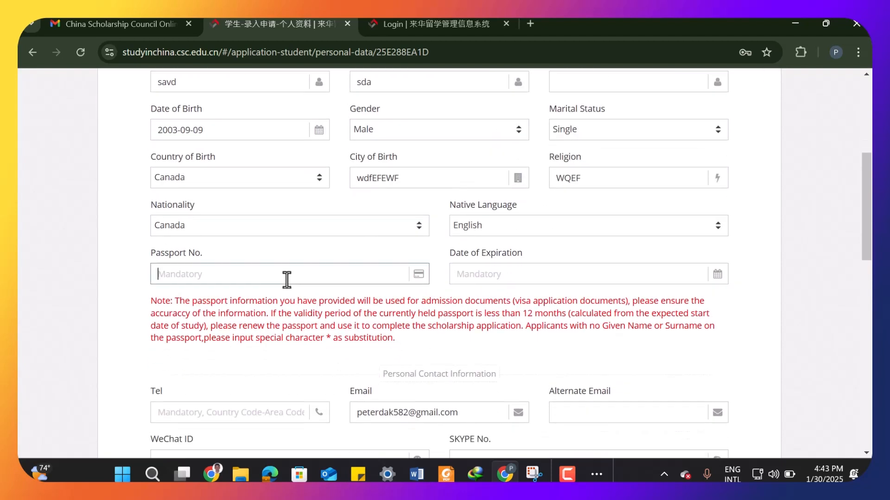
{"action": "type", "text": "WEDQFF"}
- Set the passport's date of expiration to 2028-10-31
{"action": "left_click", "coordinate": [548, 274]}
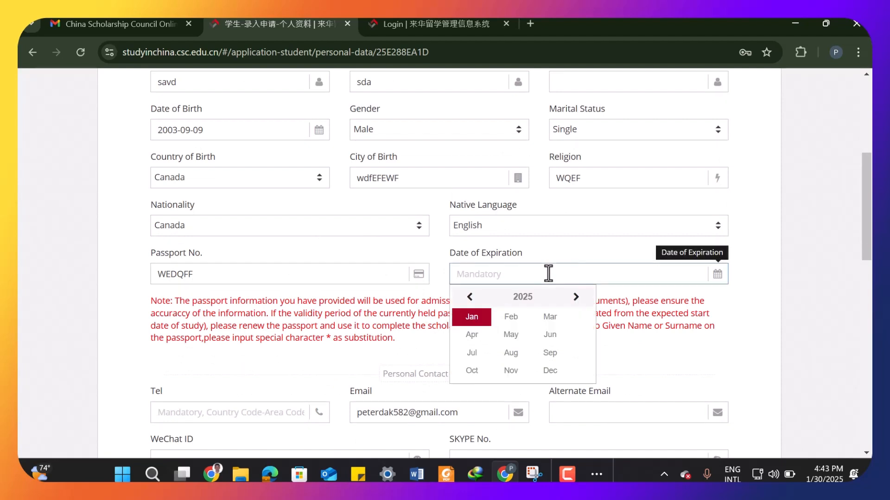
{"action": "left_click", "coordinate": [565, 299]}
{"action": "left_click", "coordinate": [565, 299]}
{"action": "left_click", "coordinate": [565, 300]}
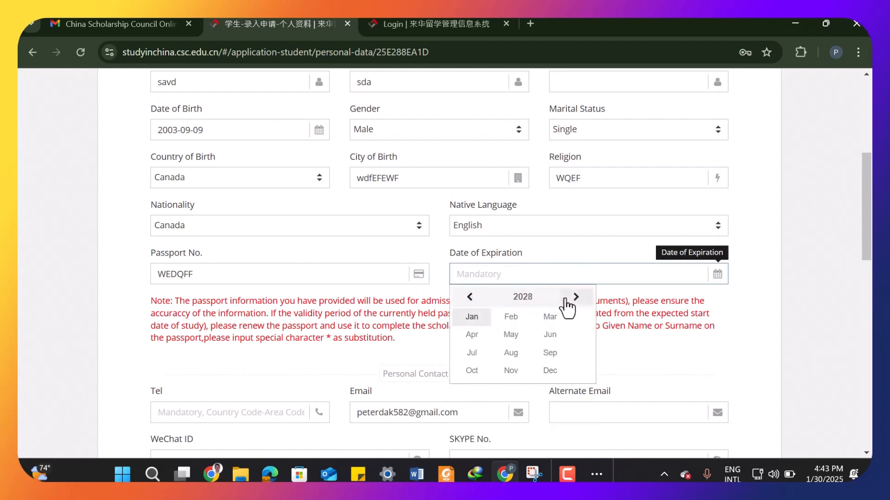
{"action": "left_click", "coordinate": [510, 370]}
{"action": "left_click", "coordinate": [504, 341]}
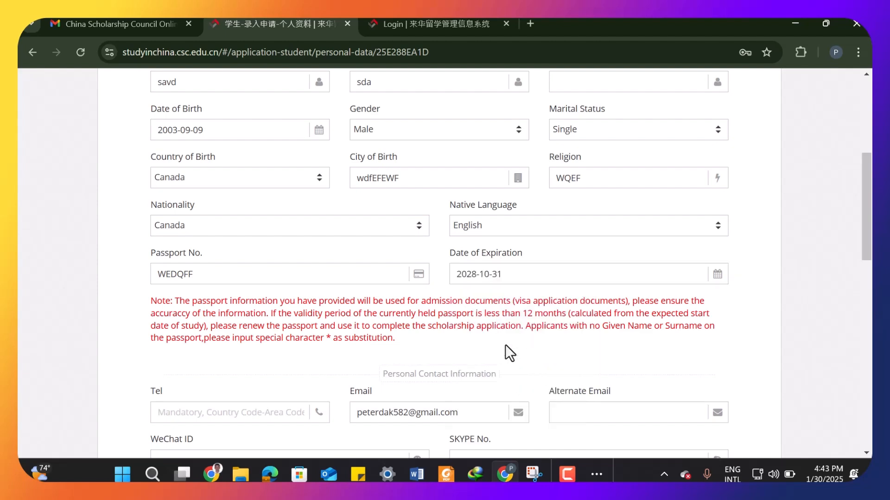
- Copy the registered e-mail into the Alternate Email field and delete one character from it
{"action": "scroll", "coordinate": [331, 344], "scroll_direction": "down", "scroll_amount": 1}
{"action": "scroll", "coordinate": [331, 344], "scroll_direction": "down", "scroll_amount": 1}
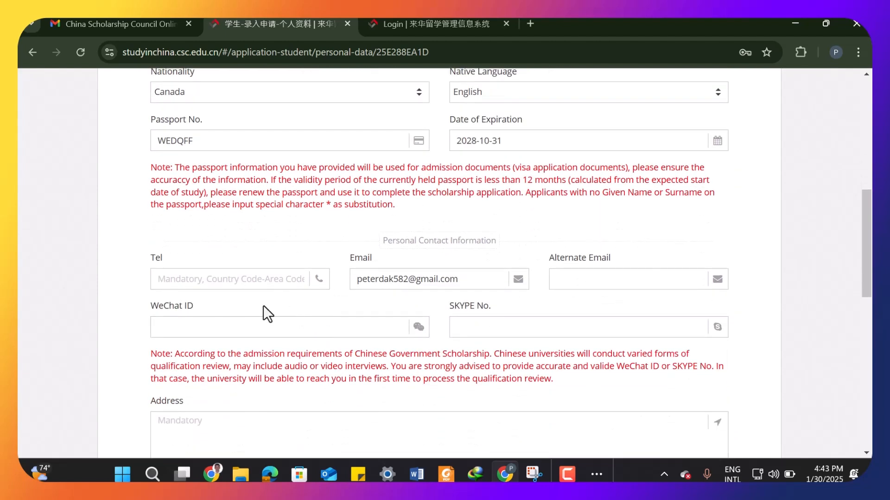
{"action": "left_click", "coordinate": [248, 278]}
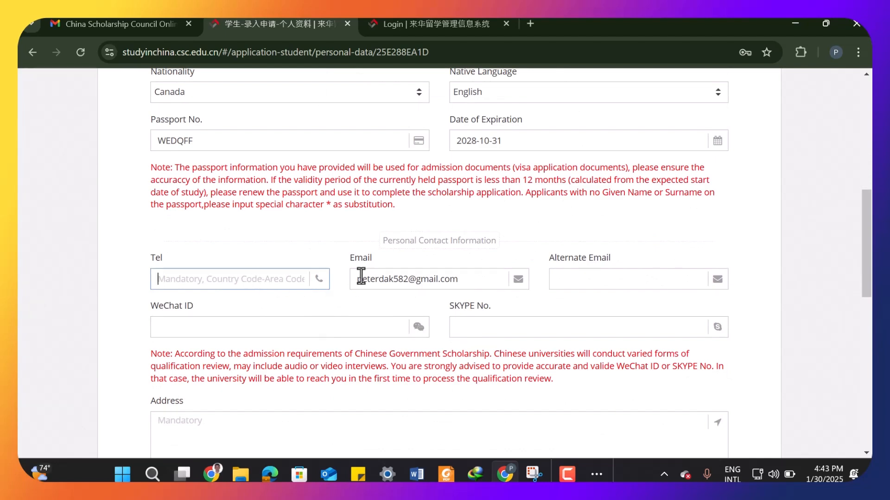
{"action": "left_click", "coordinate": [590, 281]}
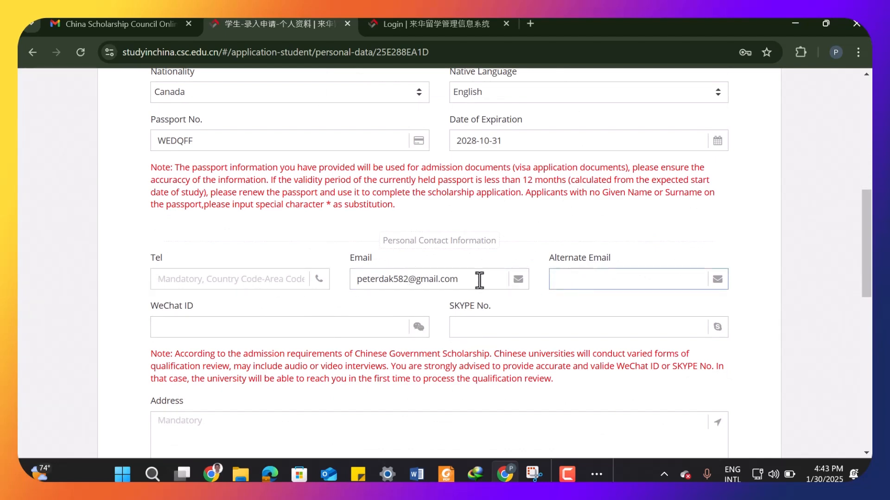
{"action": "left_click_drag", "start_coordinate": [465, 280], "coordinate": [327, 280]}
{"action": "right_click", "coordinate": [400, 281]}
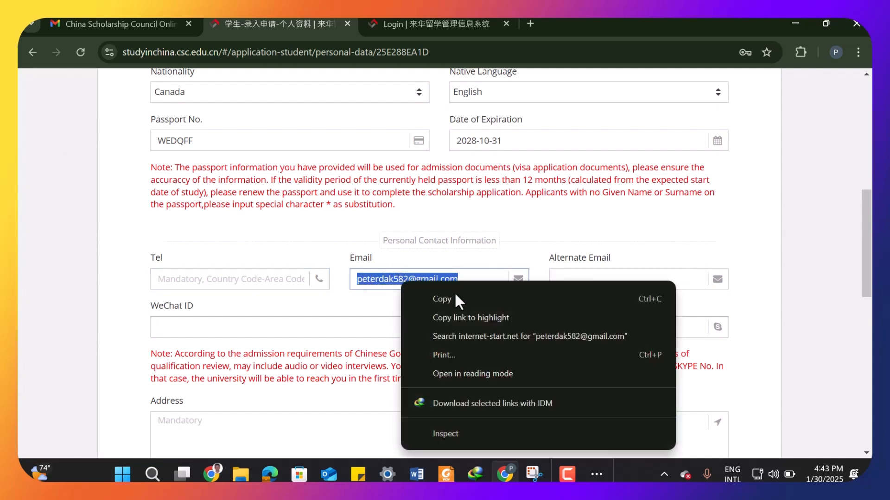
{"action": "left_click", "coordinate": [469, 301]}
{"action": "left_click", "coordinate": [621, 279]}
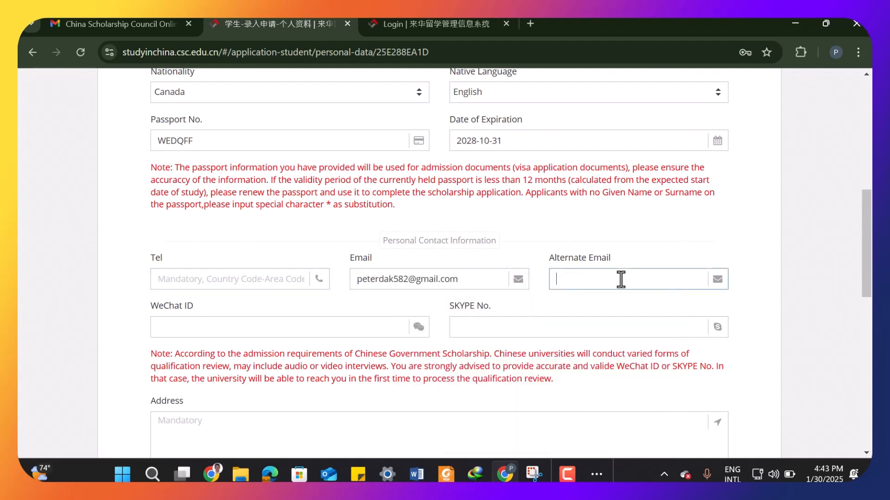
{"action": "key", "text": "ctrl+v"}
{"action": "left_click", "coordinate": [584, 279]}
{"action": "key", "text": "BackSpace"}
- Enter the Skype number and fill in the applicant's mailing address
{"action": "left_click", "coordinate": [483, 325]}
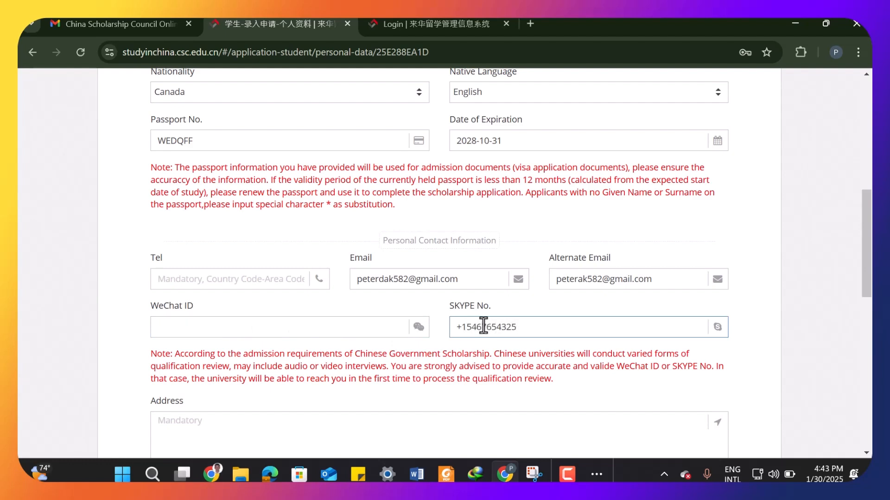
{"action": "scroll", "coordinate": [483, 326], "scroll_direction": "down", "scroll_amount": 3}
{"action": "left_click", "coordinate": [256, 301]}
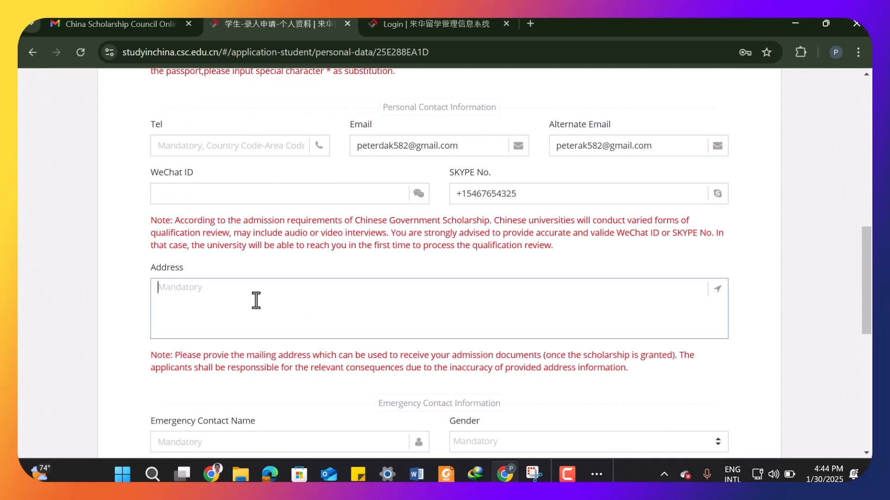
{"action": "type", "text": "FYDUGWD JDGSIHDSA JDGSQ F"}
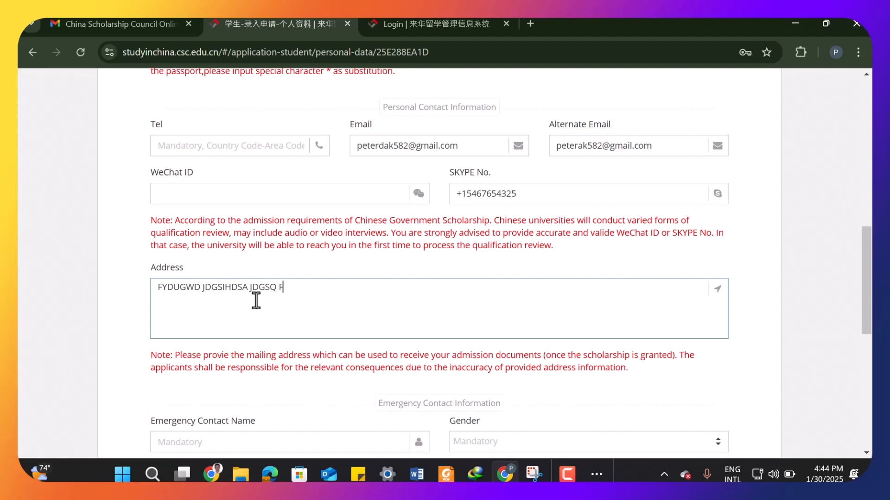
{"action": "type", "text": "AUDGQ ADGQI HQGDA"}
- Enter the emergency contact's name
{"action": "scroll", "coordinate": [310, 379], "scroll_direction": "down", "scroll_amount": 4}
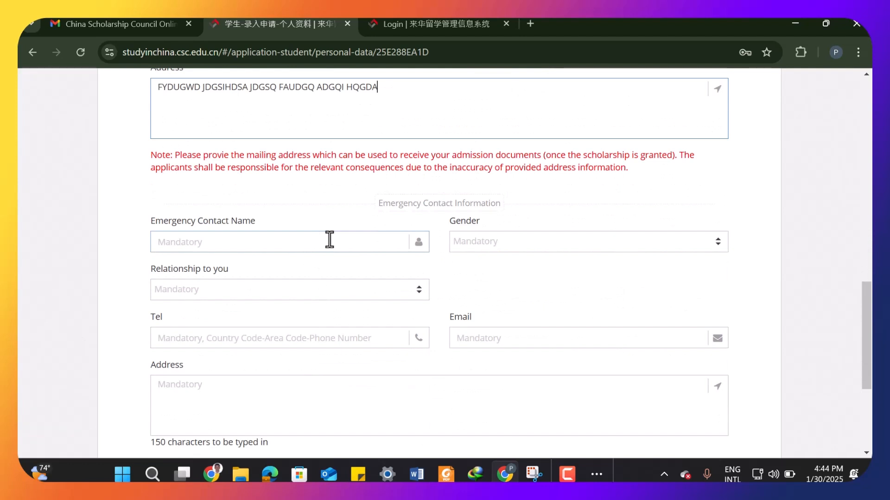
{"action": "left_click", "coordinate": [330, 239]}
{"action": "type", "text": "WQDFEF"}
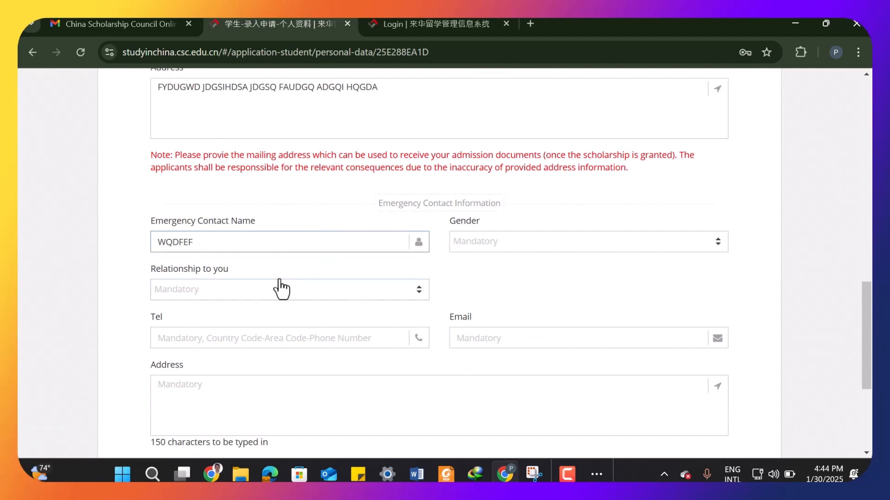
- Set the emergency contact's relationship to Other Family Member and gender to Male
{"action": "left_click", "coordinate": [280, 291]}
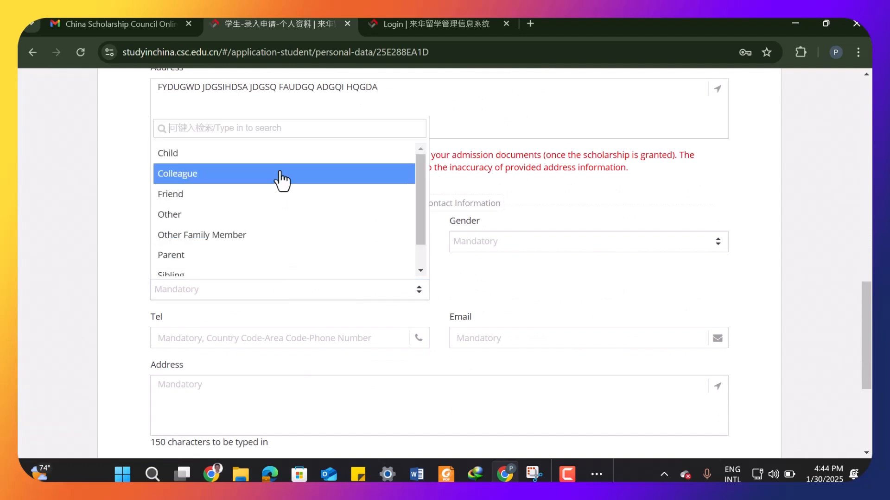
{"action": "left_click", "coordinate": [289, 237]}
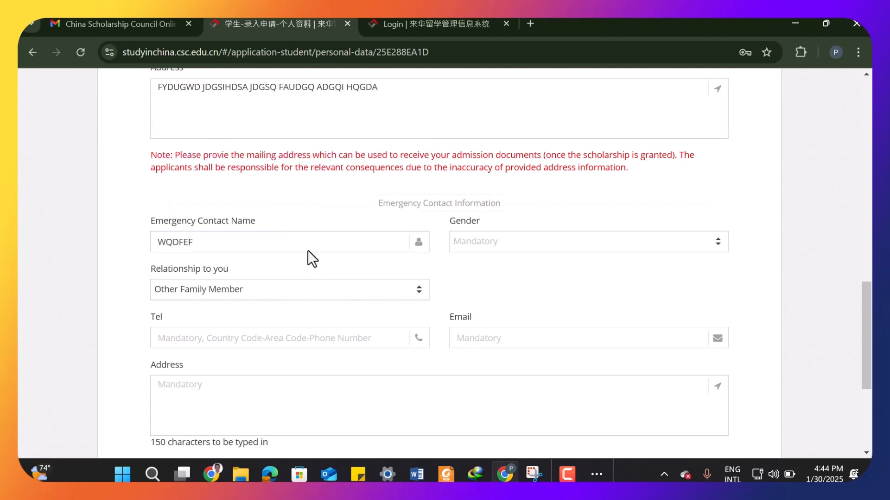
{"action": "left_click", "coordinate": [227, 242]}
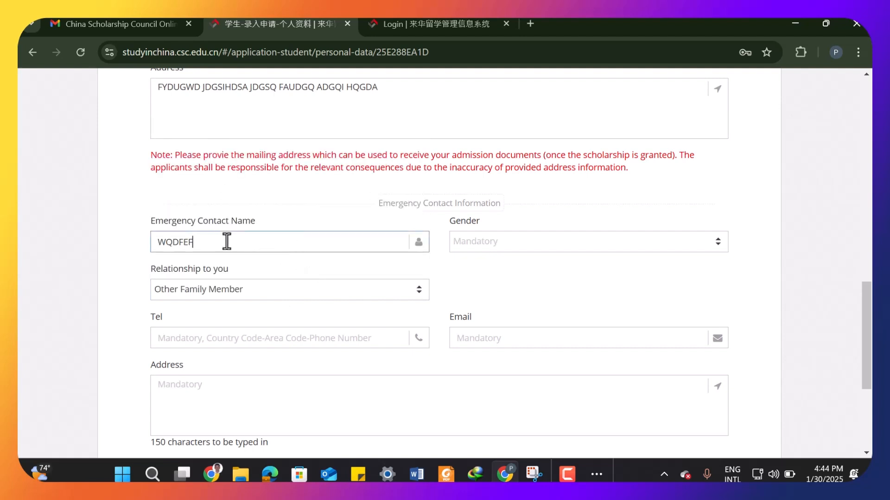
{"action": "left_click", "coordinate": [293, 266]}
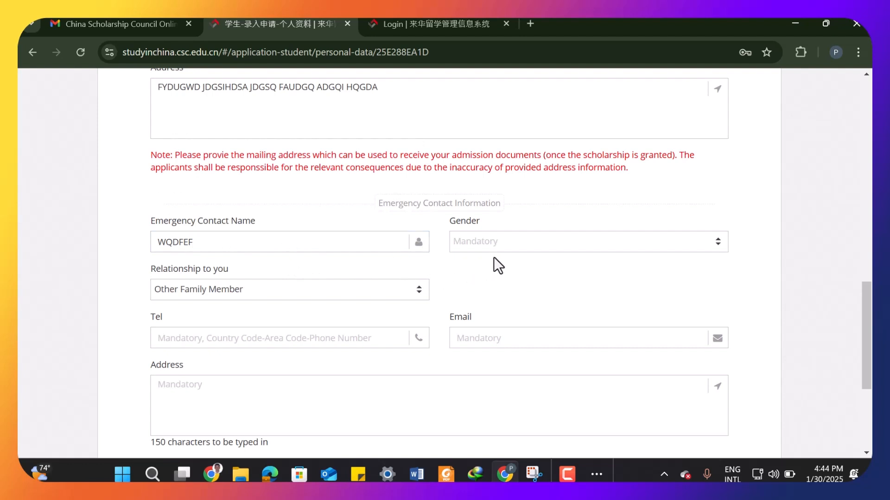
{"action": "left_click", "coordinate": [512, 248]}
{"action": "left_click", "coordinate": [516, 292]}
{"action": "left_click", "coordinate": [341, 338]}
{"action": "type", "text": "QWDQ"}
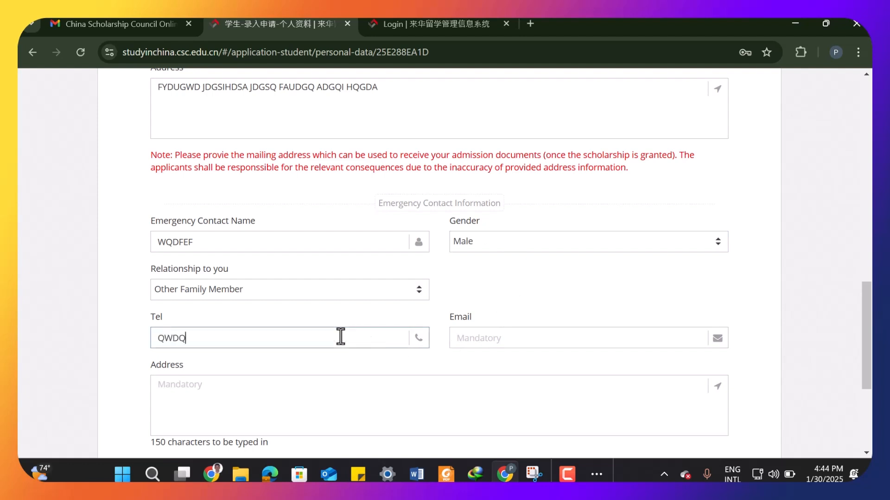
{"action": "key", "text": "BackSpace"}
{"action": "key", "text": "BackSpace"}
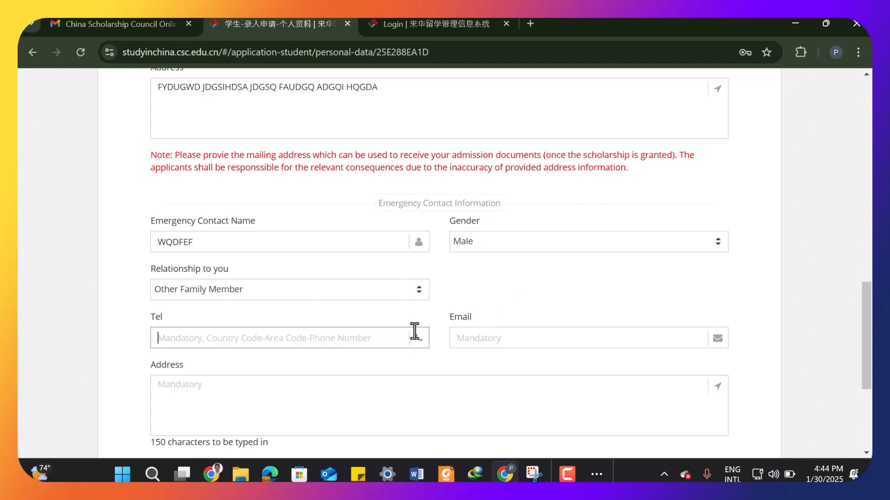
- Fill in the emergency contact's e-mail address
{"action": "left_click", "coordinate": [509, 345]}
{"action": "key", "text": "Caps_Lock"}
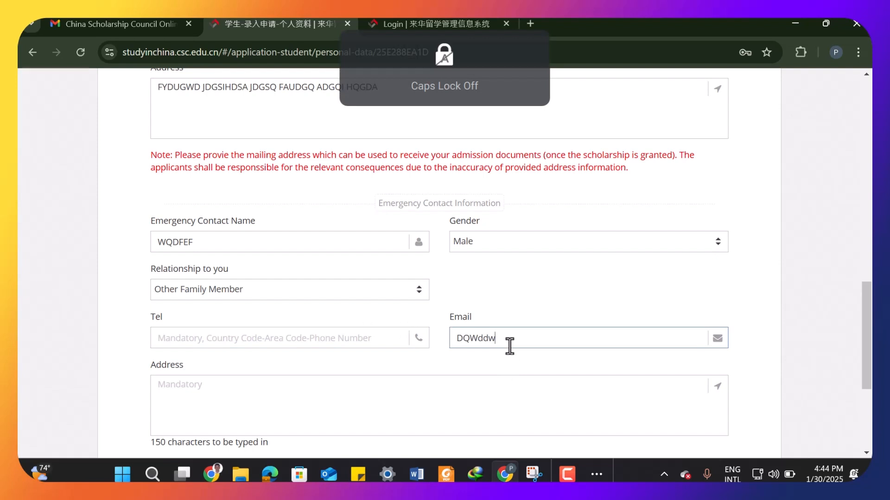
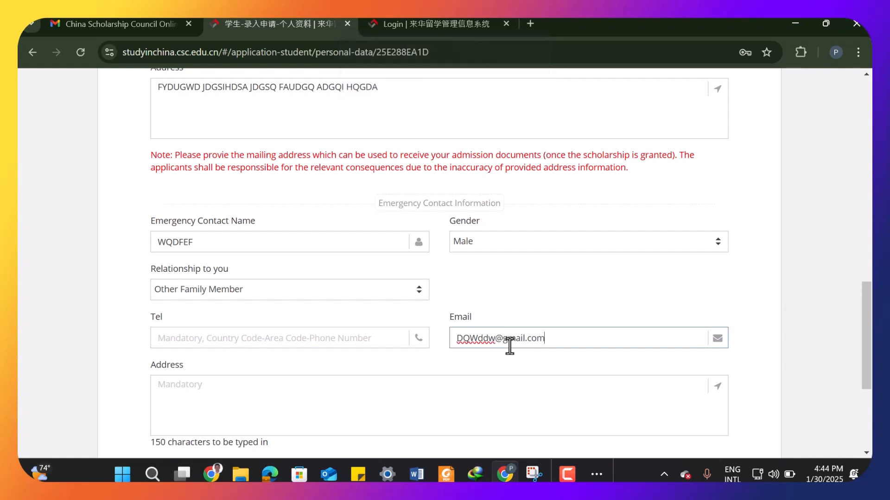
- Fill in the emergency contact's address
{"action": "scroll", "coordinate": [509, 345], "scroll_direction": "down", "scroll_amount": 4}
{"action": "left_click", "coordinate": [246, 198]}
{"action": "type", "text": "dqwe"}
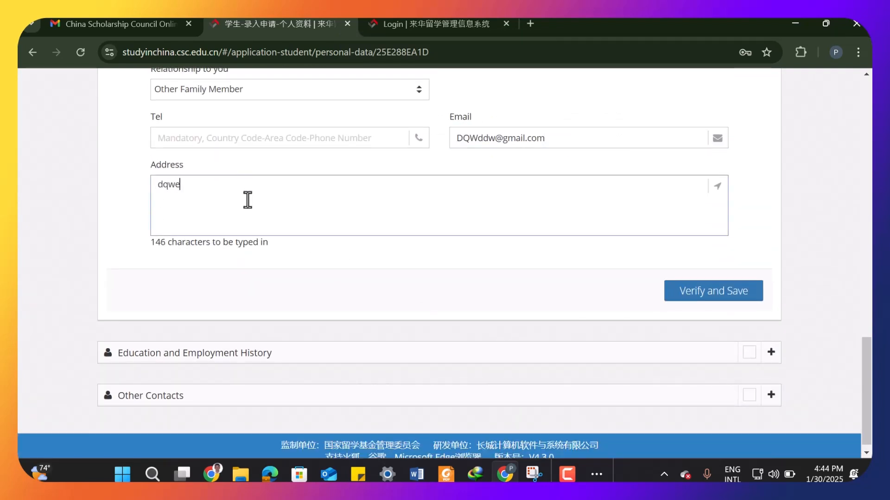
{"action": "type", "text": "fcewv scdwvwv "}
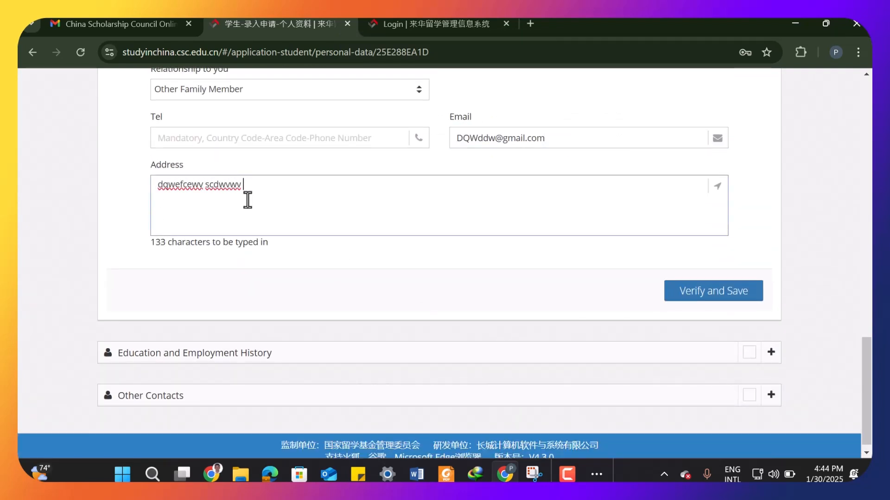
{"action": "type", "text": "ewvbe"}
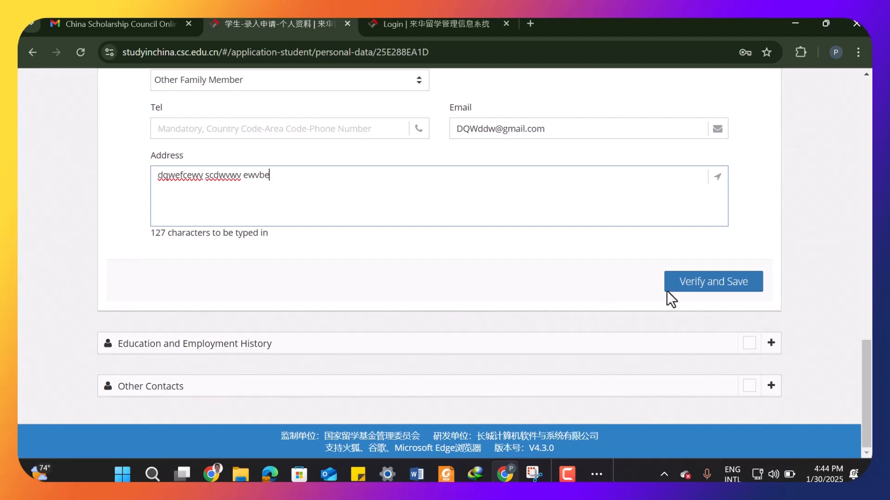
- Try to verify and save the personal information
{"action": "left_click", "coordinate": [695, 289]}
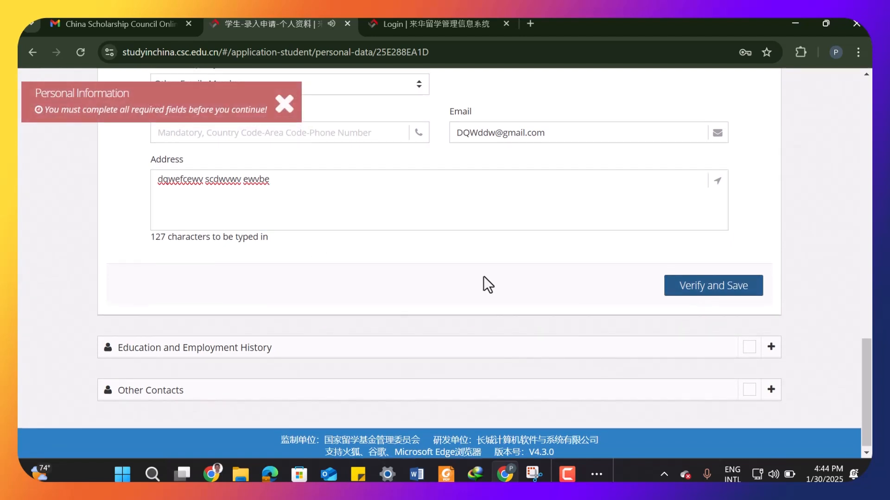
{"action": "scroll", "coordinate": [483, 278], "scroll_direction": "up", "scroll_amount": 4}
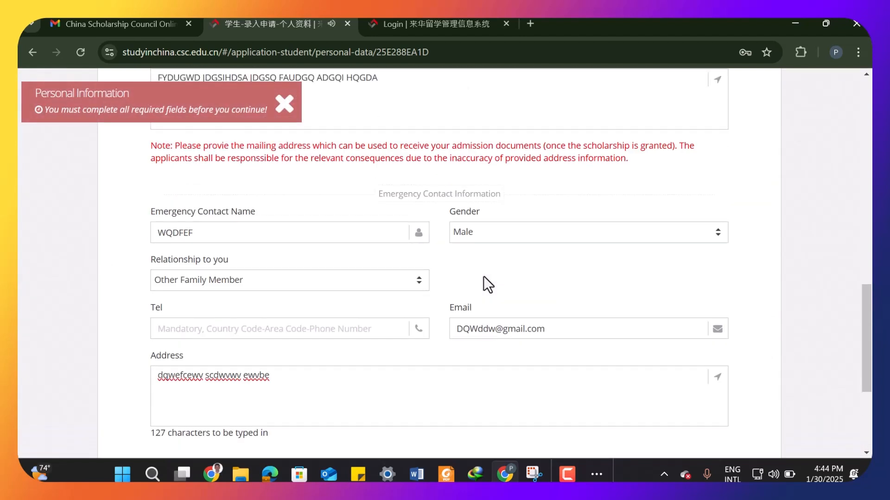
- Enter the emergency contact's phone number with its country code
{"action": "left_click", "coordinate": [335, 330]}
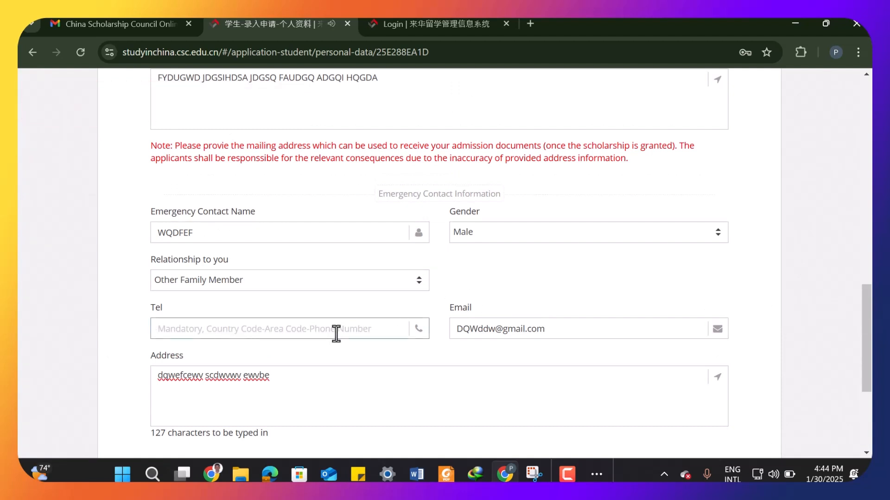
{"action": "type", "text": "+4263e73enw"}
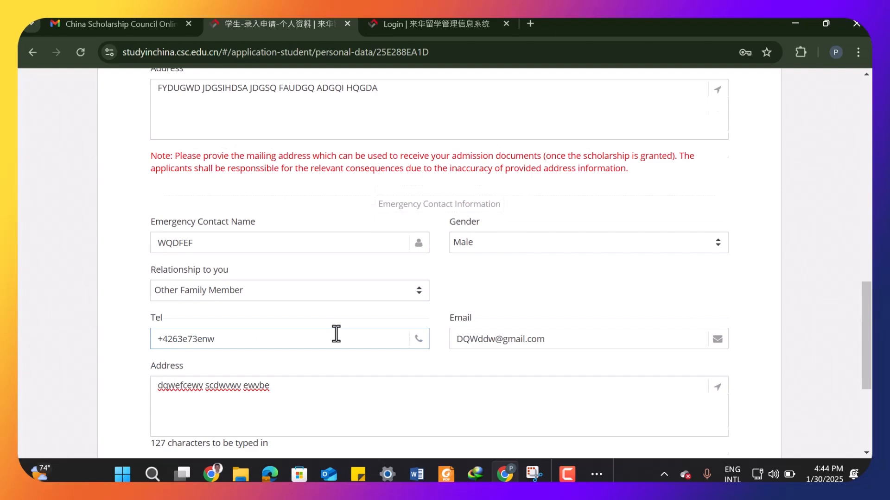
- Enter the applicant's own phone number in the personal contact section, then verify and save the personal information
{"action": "scroll", "coordinate": [336, 333], "scroll_direction": "up", "scroll_amount": 4}
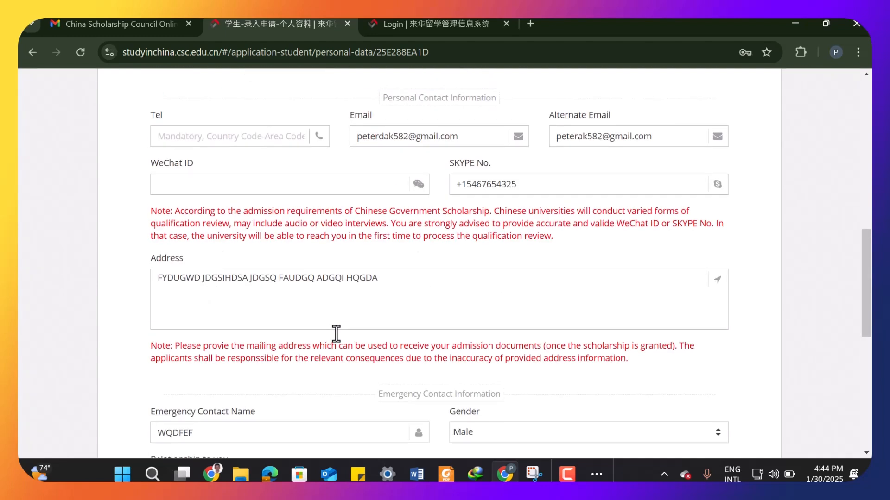
{"action": "scroll", "coordinate": [336, 329], "scroll_direction": "up", "scroll_amount": 8}
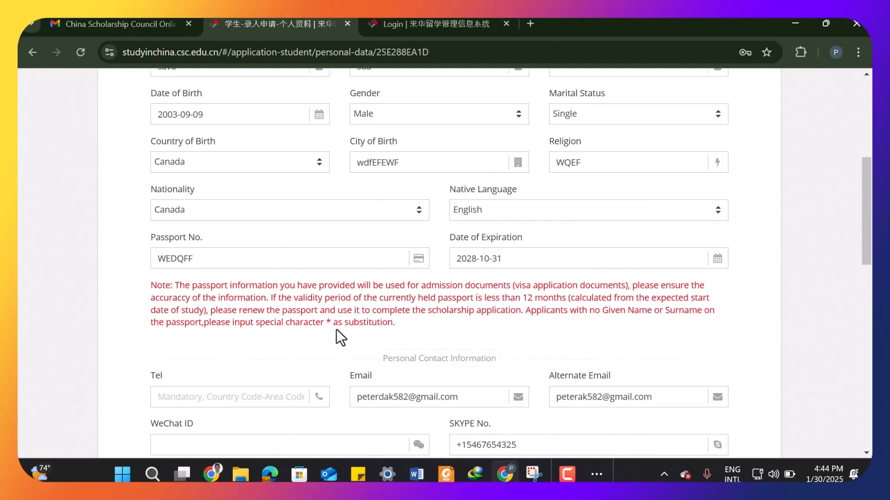
{"action": "scroll", "coordinate": [335, 329], "scroll_direction": "down", "scroll_amount": 3}
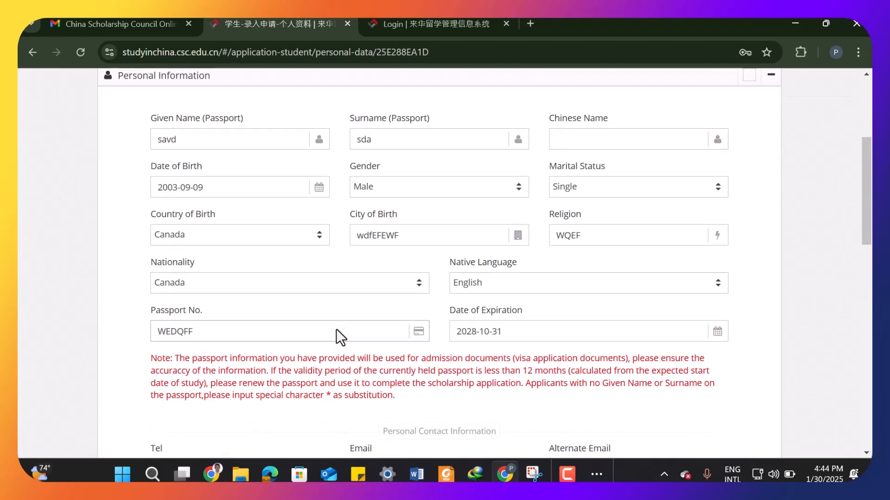
{"action": "scroll", "coordinate": [336, 329], "scroll_direction": "down", "scroll_amount": 4}
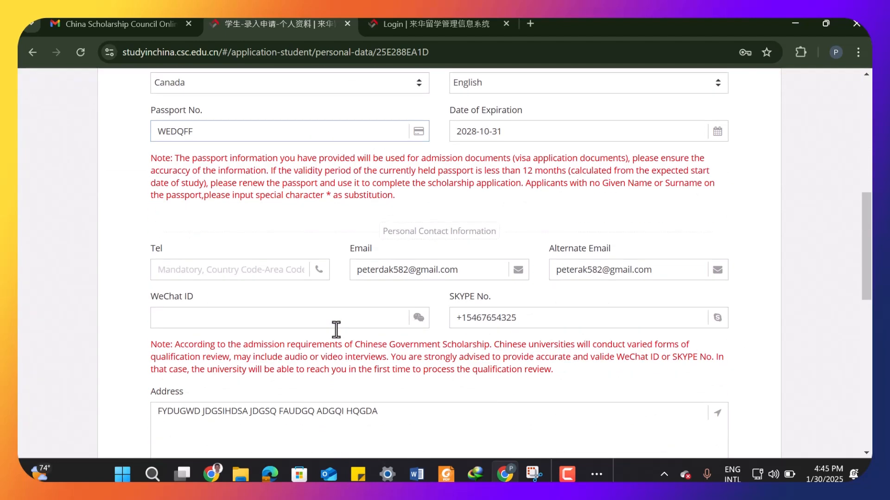
{"action": "left_click", "coordinate": [238, 270]}
{"action": "type", "text": "+12637843"}
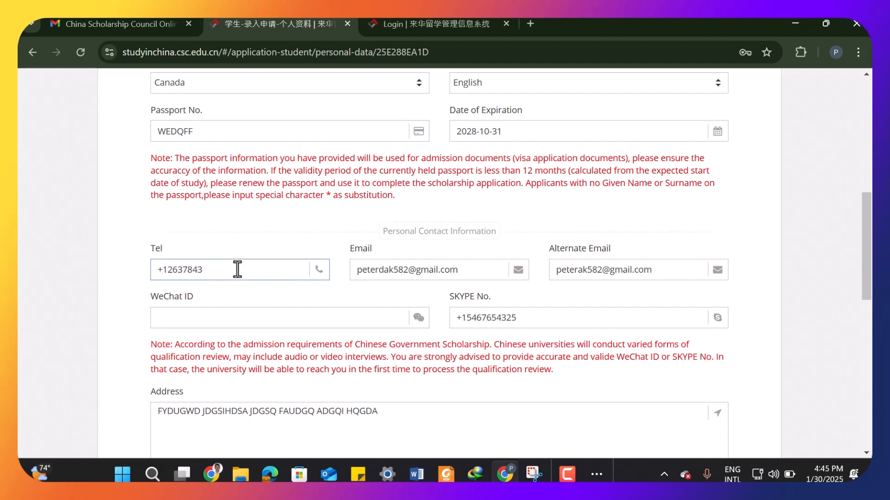
{"action": "scroll", "coordinate": [237, 269], "scroll_direction": "down", "scroll_amount": 10}
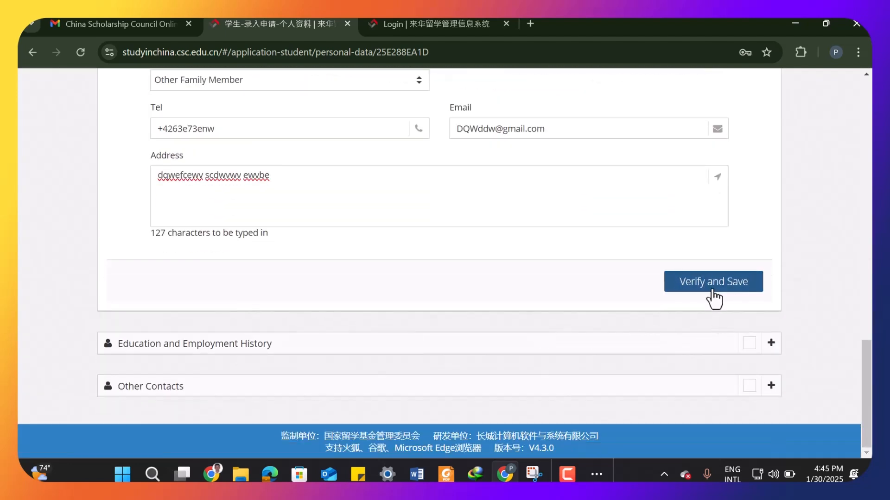
{"action": "left_click", "coordinate": [712, 291]}
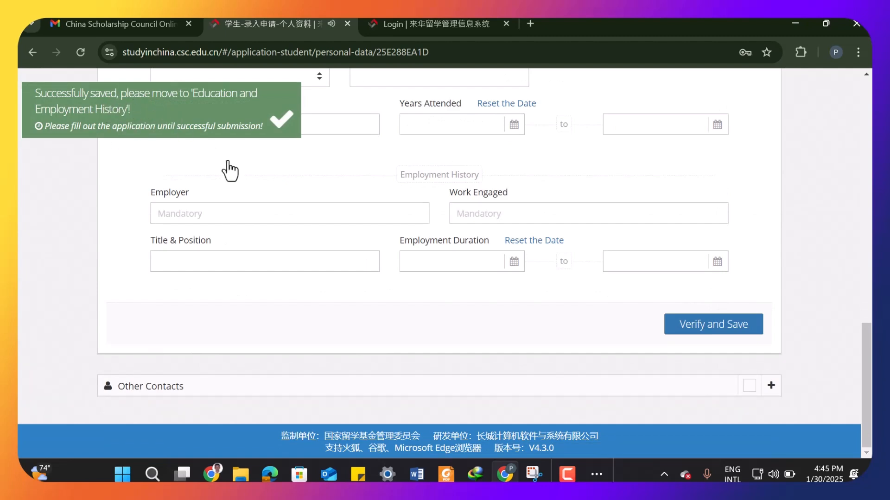
- Set the highest education level to Bachelor's Degree and the field of study to qwfeqfw
{"action": "scroll", "coordinate": [628, 206], "scroll_direction": "up", "scroll_amount": 12}
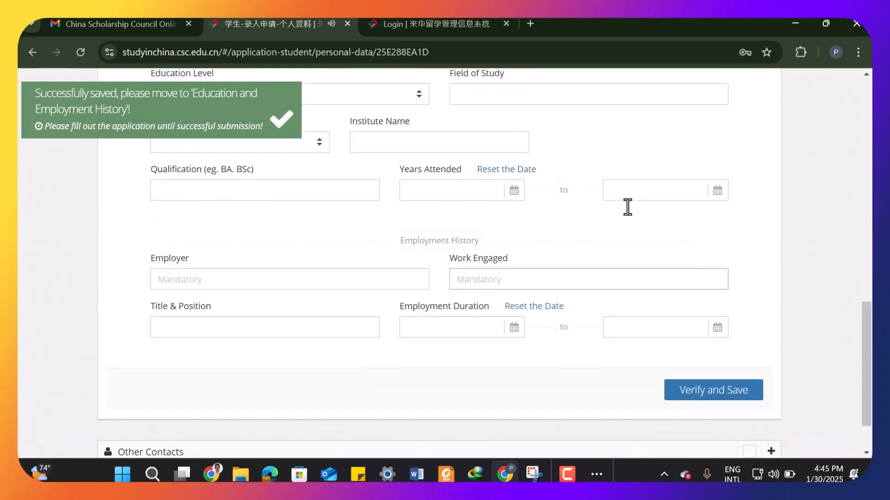
{"action": "scroll", "coordinate": [627, 207], "scroll_direction": "up", "scroll_amount": 3}
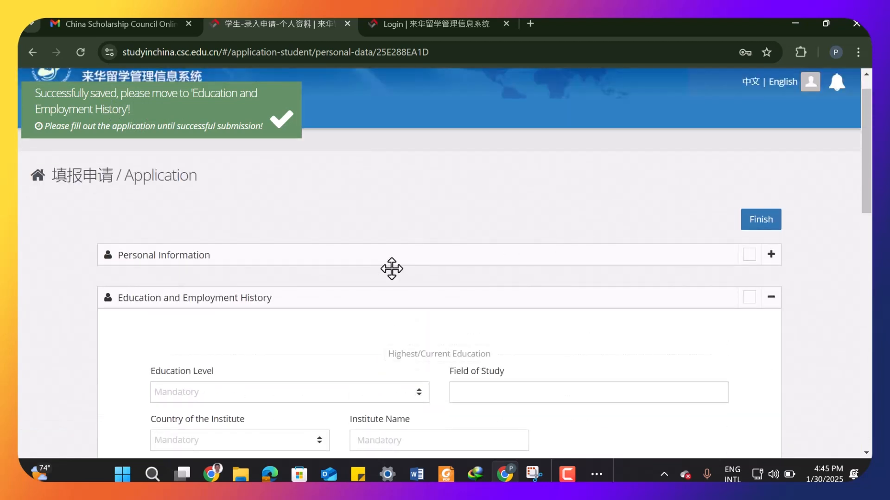
{"action": "scroll", "coordinate": [337, 315], "scroll_direction": "down", "scroll_amount": 3}
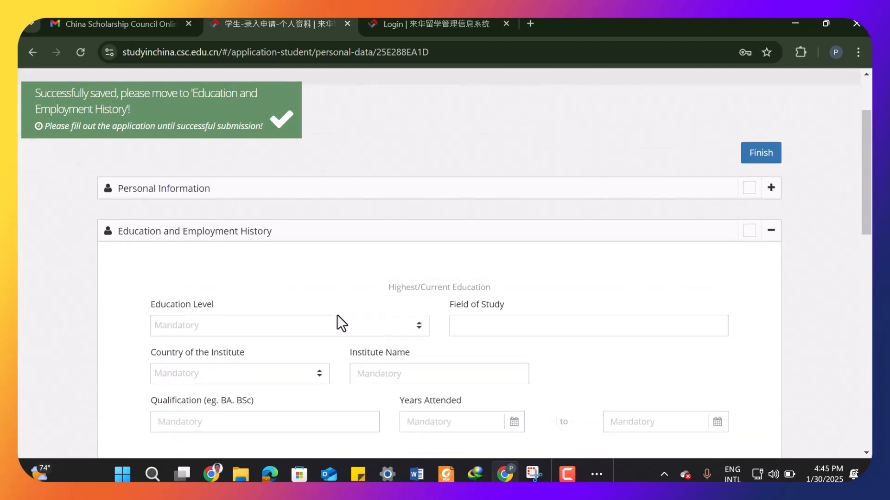
{"action": "left_click", "coordinate": [306, 263]}
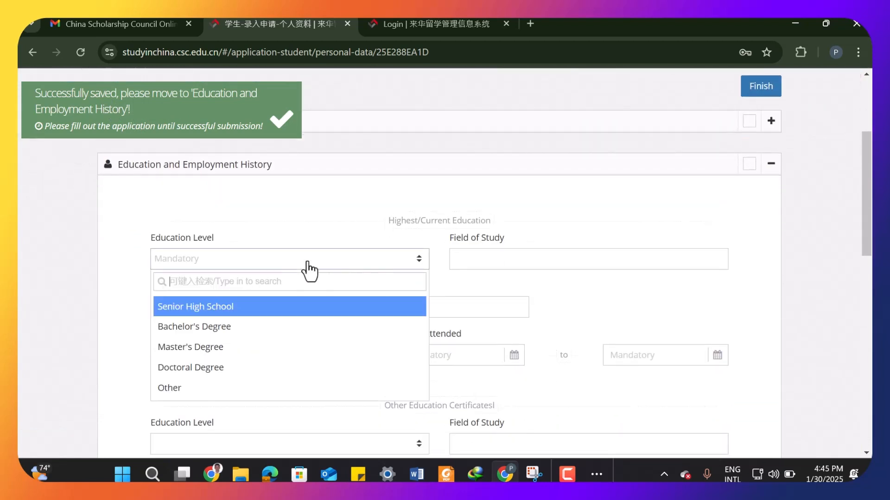
{"action": "left_click", "coordinate": [287, 328]}
{"action": "left_click", "coordinate": [485, 259]}
{"action": "type", "text": "qwfeqfw"}
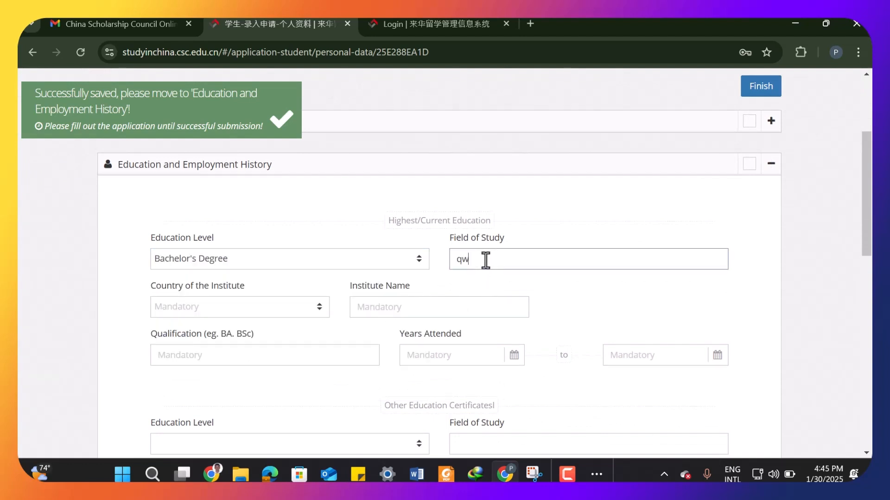
- Set the institute's country to Canada and enter the institute name fweer
{"action": "left_click", "coordinate": [265, 316]}
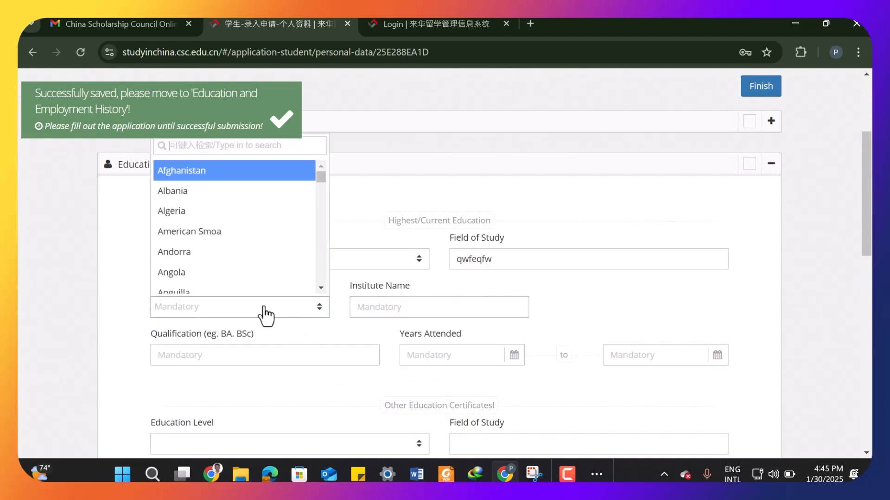
{"action": "type", "text": "can"}
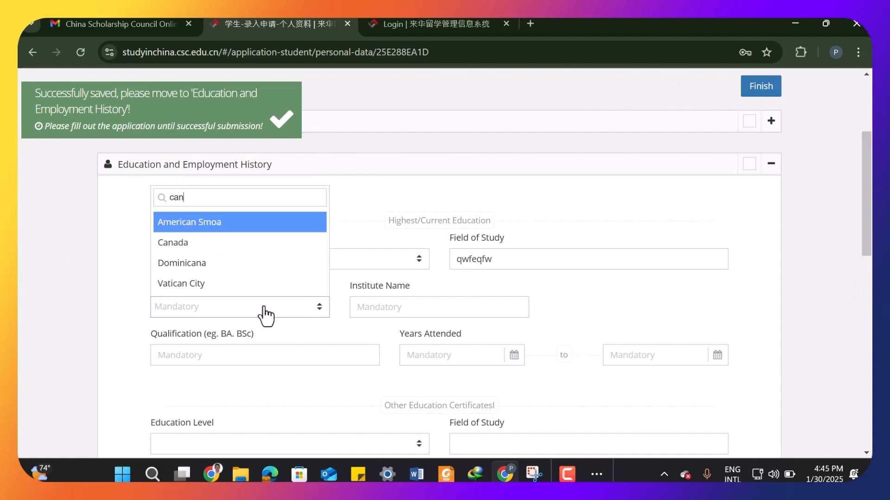
{"action": "left_click", "coordinate": [229, 244]}
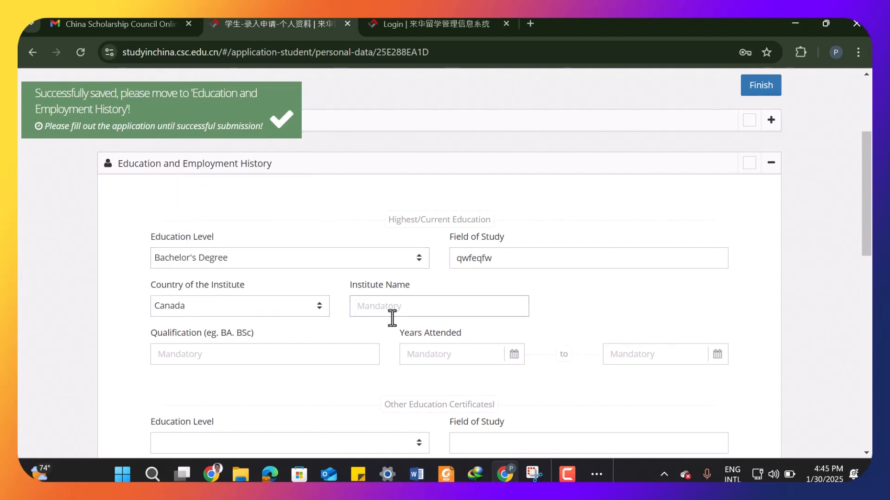
{"action": "scroll", "coordinate": [391, 317], "scroll_direction": "down", "scroll_amount": 1}
{"action": "left_click", "coordinate": [415, 241]}
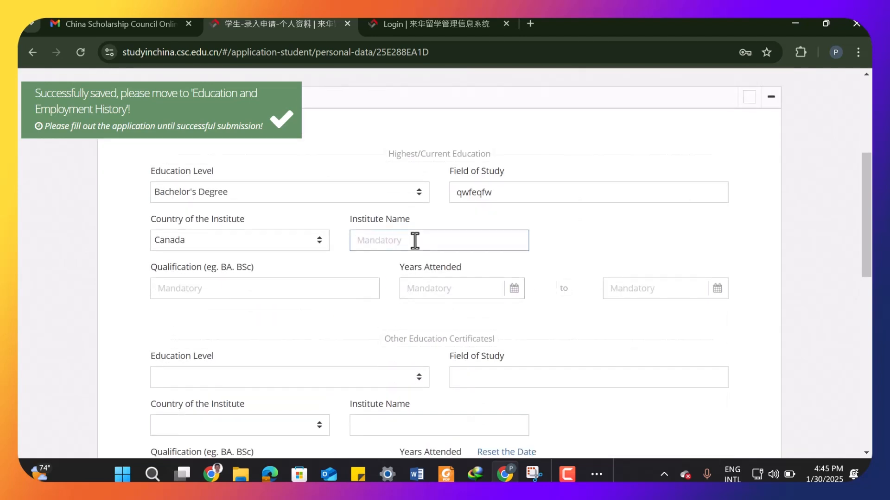
{"action": "type", "text": "fweer"}
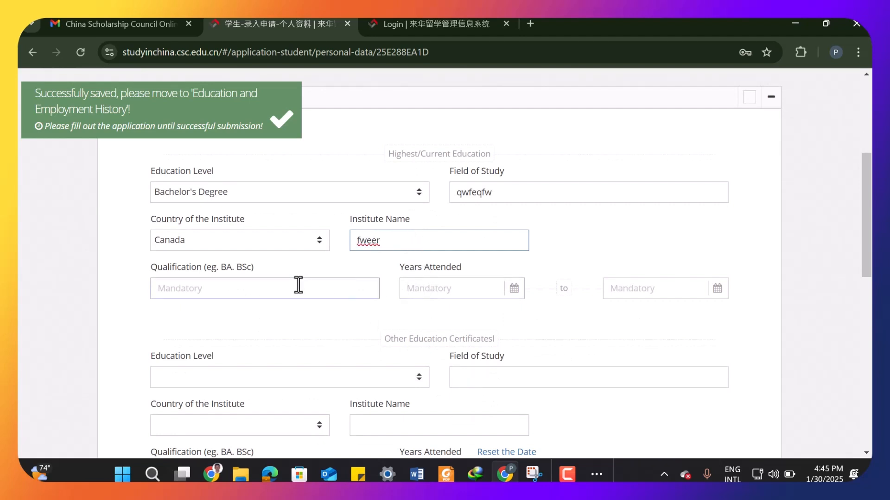
- Enter BSc as the qualification
{"action": "left_click", "coordinate": [296, 286]}
{"action": "key", "text": "Caps_Lock"}
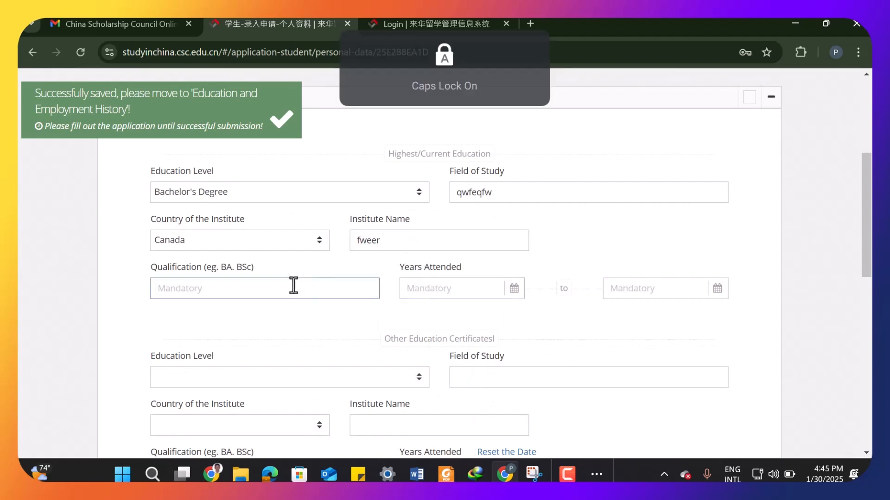
{"action": "type", "text": "BS"}
{"action": "key", "text": "Caps_Lock"}
{"action": "type", "text": "c"}
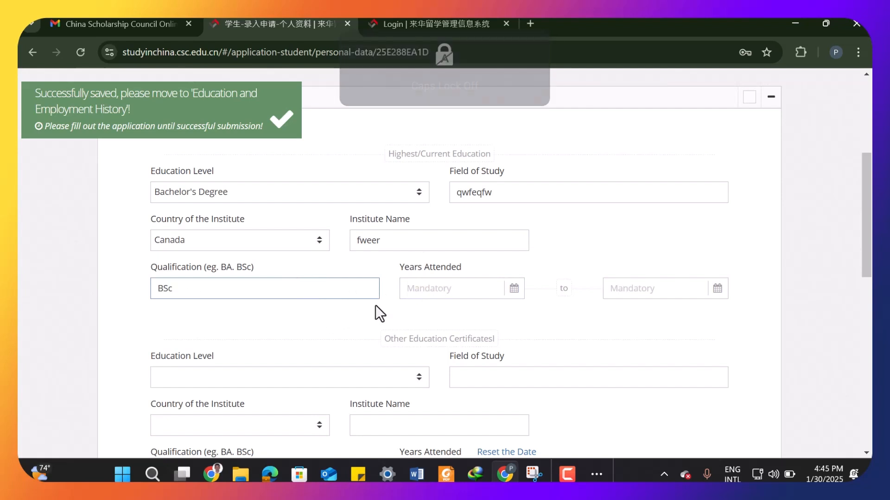
- Set the date of entry for the years attended to 2018-08-08
{"action": "scroll", "coordinate": [375, 304], "scroll_direction": "down", "scroll_amount": 1}
{"action": "left_click", "coordinate": [430, 222]}
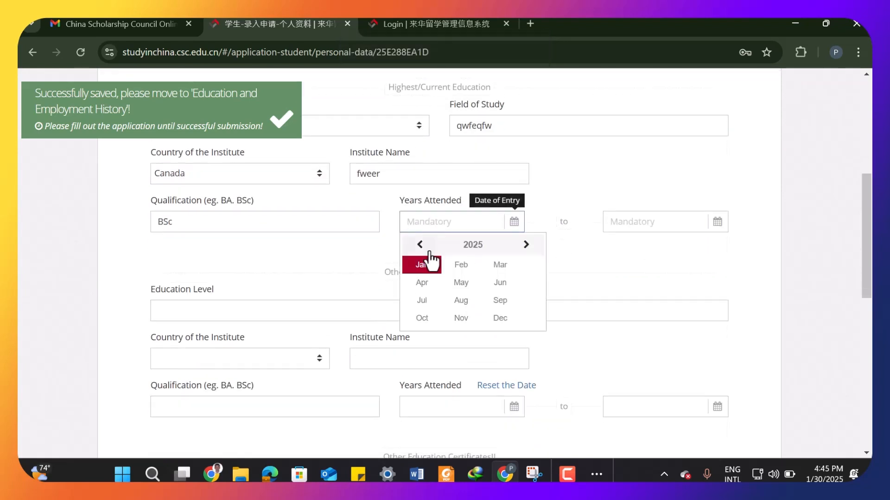
{"action": "left_click", "coordinate": [420, 244]}
{"action": "left_click", "coordinate": [419, 244]}
{"action": "left_click", "coordinate": [420, 245]}
{"action": "left_click", "coordinate": [420, 244]}
{"action": "left_click", "coordinate": [419, 244]}
{"action": "left_click", "coordinate": [420, 244]}
{"action": "left_click", "coordinate": [420, 245]}
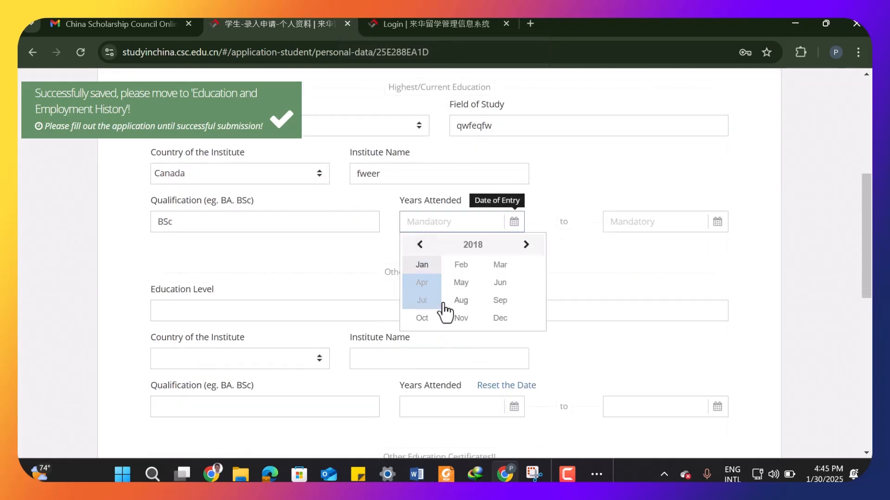
{"action": "left_click", "coordinate": [461, 300]}
{"action": "left_click", "coordinate": [470, 305]}
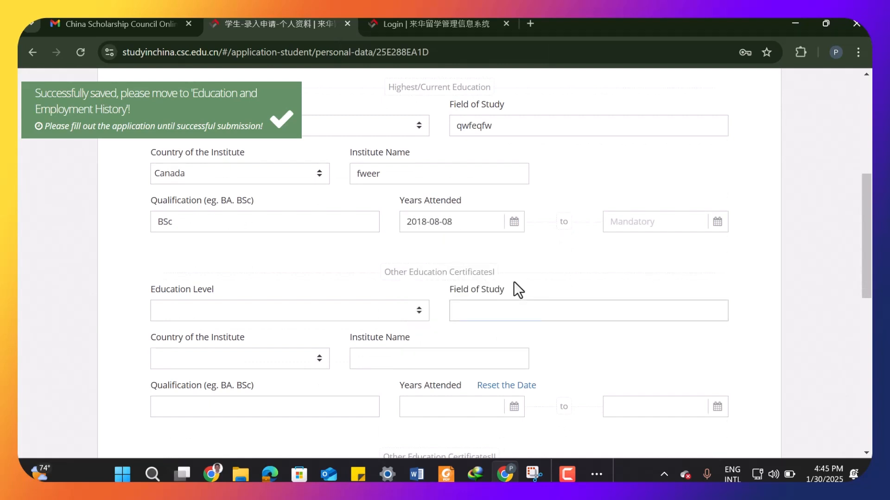
- Set the completion date for the years attended to 2025-11-04
{"action": "left_click", "coordinate": [647, 223]}
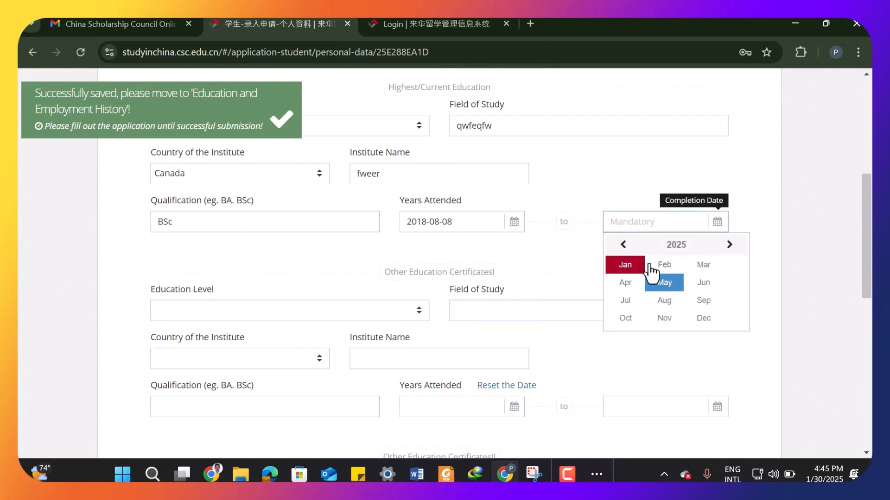
{"action": "left_click", "coordinate": [623, 245]}
{"action": "left_click", "coordinate": [623, 244]}
{"action": "left_click", "coordinate": [623, 245]}
{"action": "left_click", "coordinate": [623, 244]}
{"action": "left_click", "coordinate": [622, 244]}
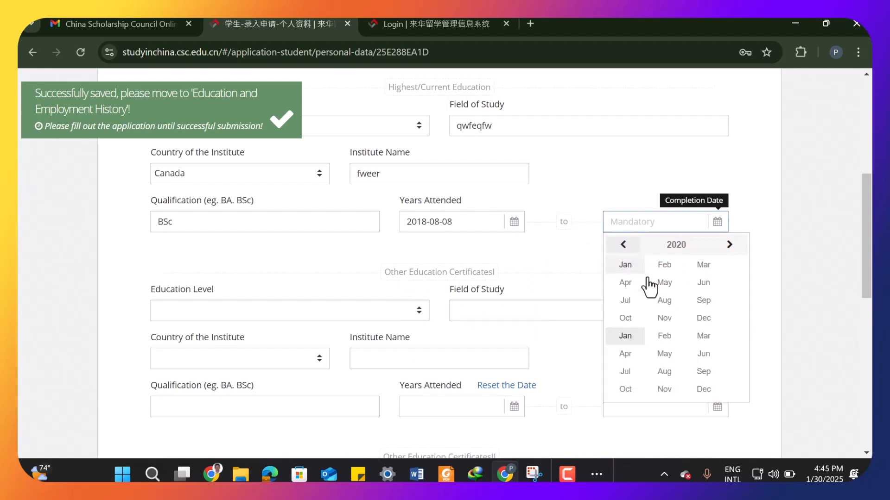
{"action": "left_click", "coordinate": [730, 244]}
{"action": "left_click", "coordinate": [729, 245]}
{"action": "left_click", "coordinate": [729, 245]}
{"action": "left_click", "coordinate": [729, 244]}
{"action": "left_click", "coordinate": [730, 245]}
{"action": "left_click", "coordinate": [664, 320]}
{"action": "left_click", "coordinate": [655, 307]}
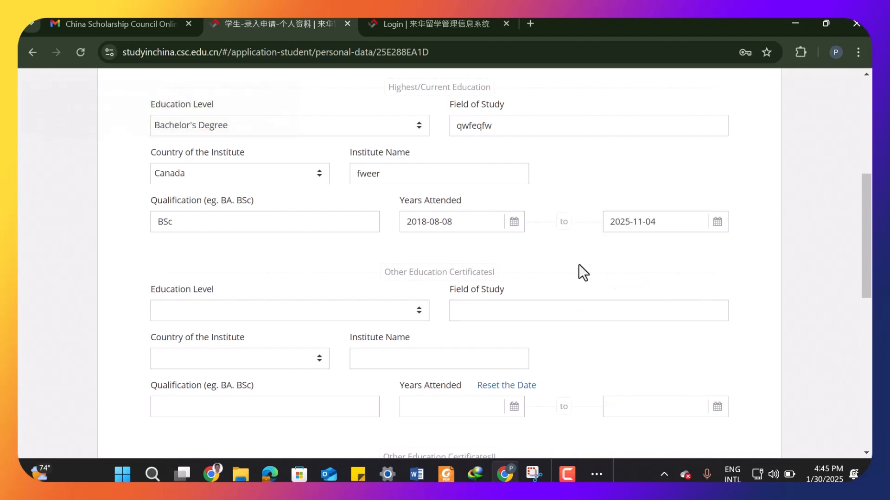
{"action": "scroll", "coordinate": [310, 293], "scroll_direction": "down", "scroll_amount": 1}
{"action": "left_click", "coordinate": [244, 253]}
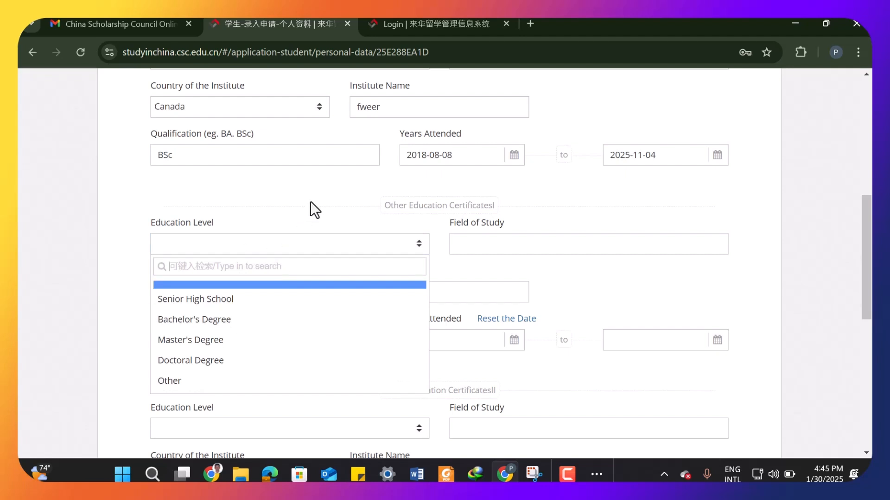
{"action": "left_click", "coordinate": [323, 201]}
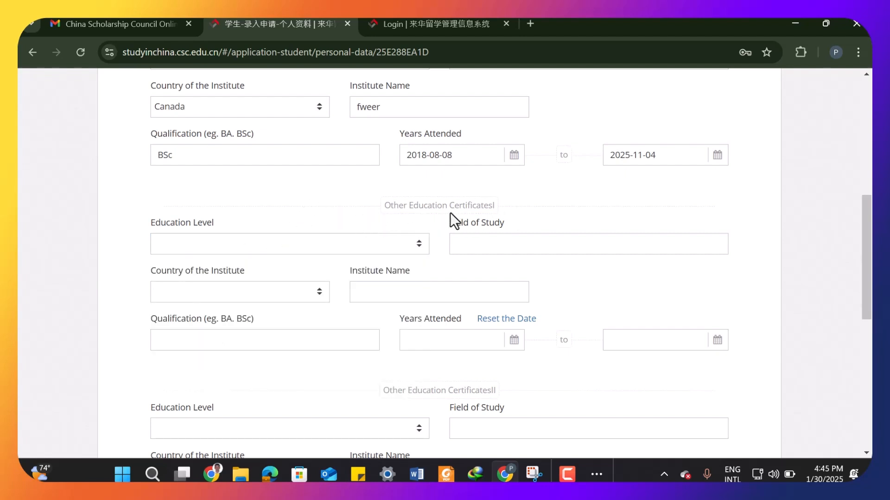
- Review the highest education entries and the other education certificate sections
{"action": "scroll", "coordinate": [493, 225], "scroll_direction": "down", "scroll_amount": 1}
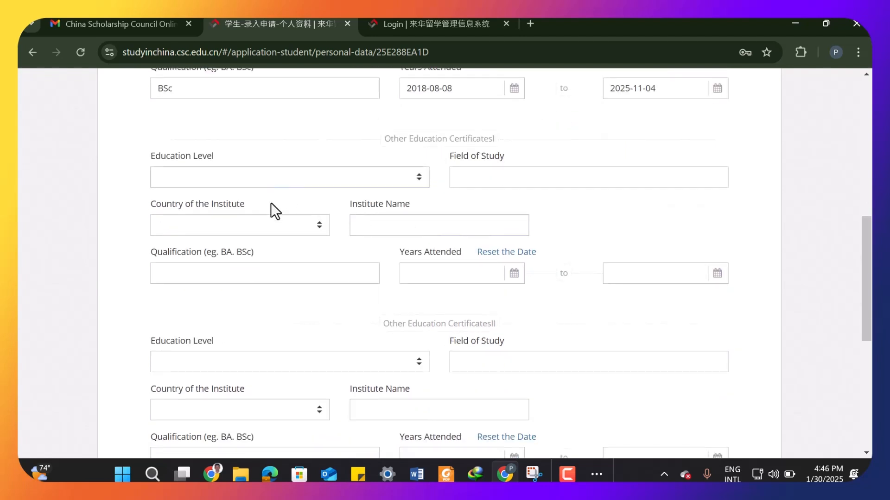
{"action": "scroll", "coordinate": [287, 232], "scroll_direction": "down", "scroll_amount": 1}
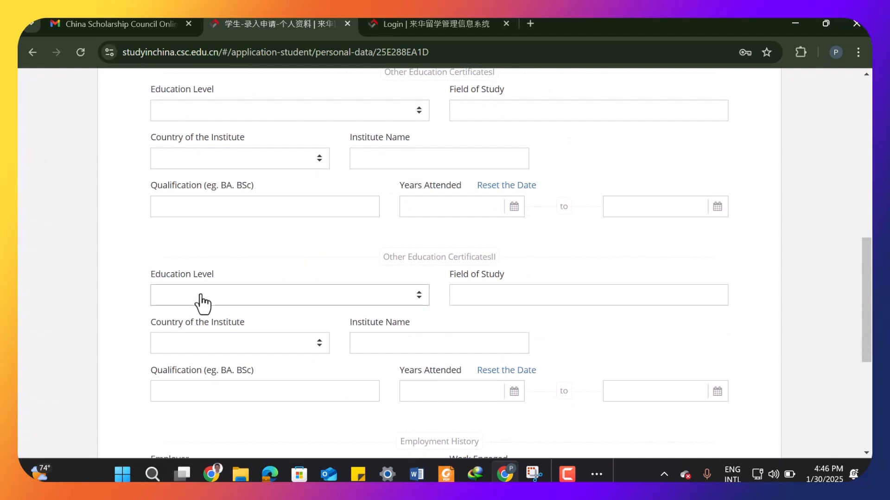
{"action": "scroll", "coordinate": [487, 300], "scroll_direction": "up", "scroll_amount": 1}
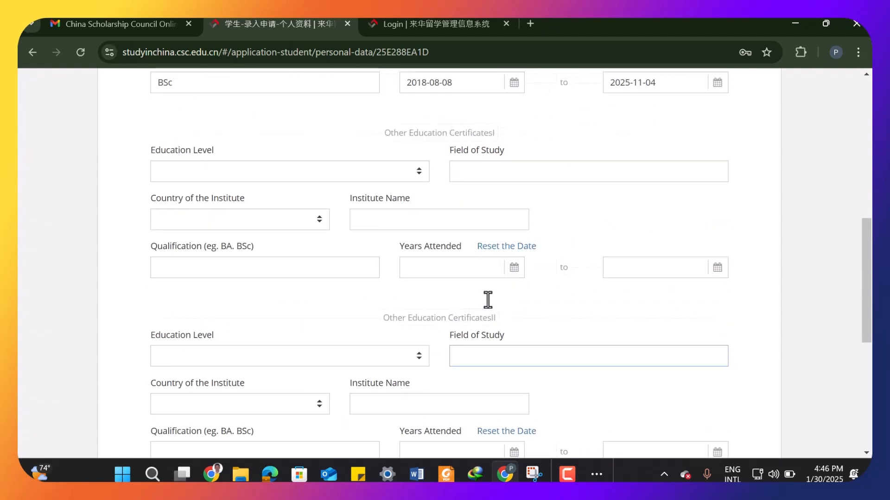
{"action": "scroll", "coordinate": [454, 297], "scroll_direction": "up", "scroll_amount": 4}
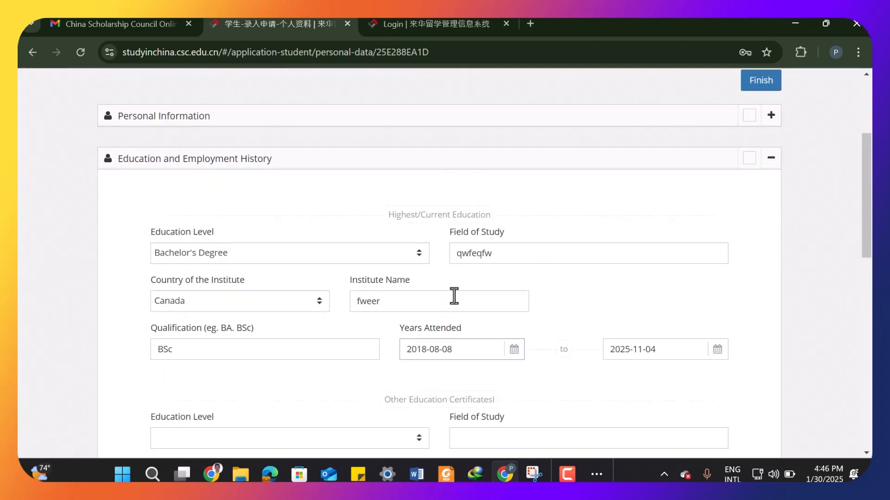
{"action": "scroll", "coordinate": [454, 297], "scroll_direction": "down", "scroll_amount": 3}
{"action": "scroll", "coordinate": [454, 296], "scroll_direction": "down", "scroll_amount": 1}
{"action": "scroll", "coordinate": [454, 297], "scroll_direction": "up", "scroll_amount": 4}
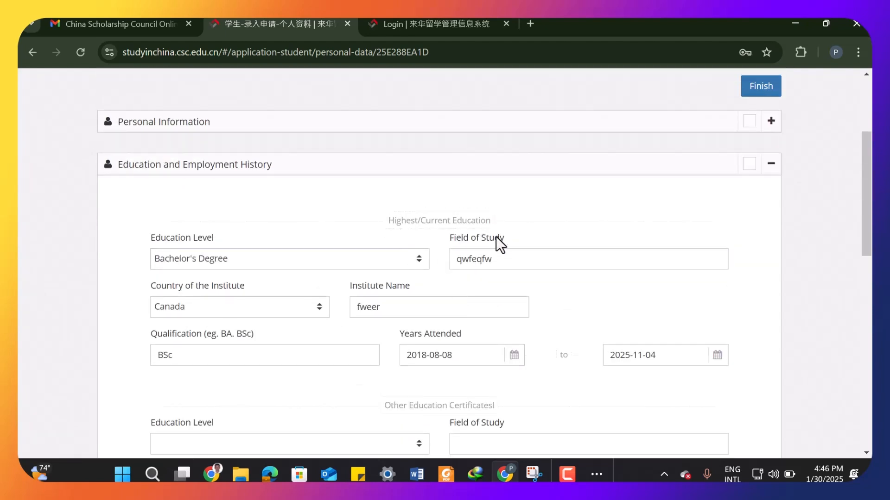
{"action": "scroll", "coordinate": [513, 271], "scroll_direction": "down", "scroll_amount": 3}
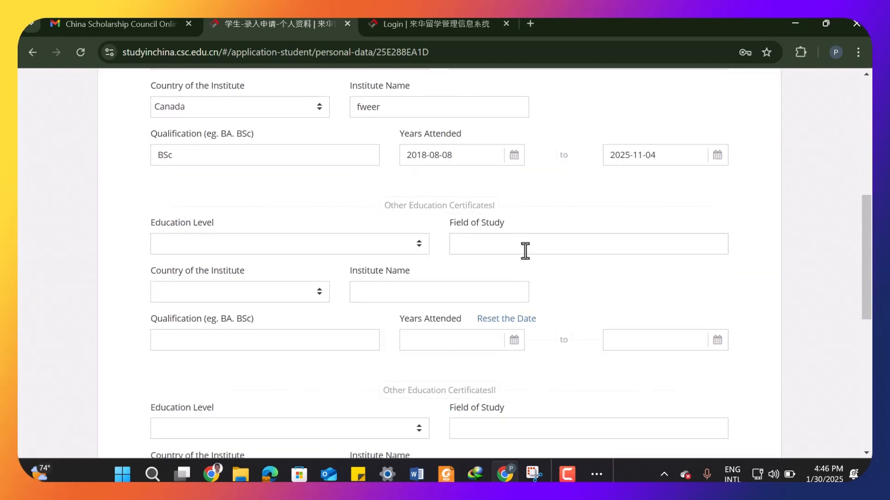
- Enter Teacher as the employer in the employment history
{"action": "scroll", "coordinate": [532, 272], "scroll_direction": "down", "scroll_amount": 3}
{"action": "scroll", "coordinate": [532, 274], "scroll_direction": "down", "scroll_amount": 2}
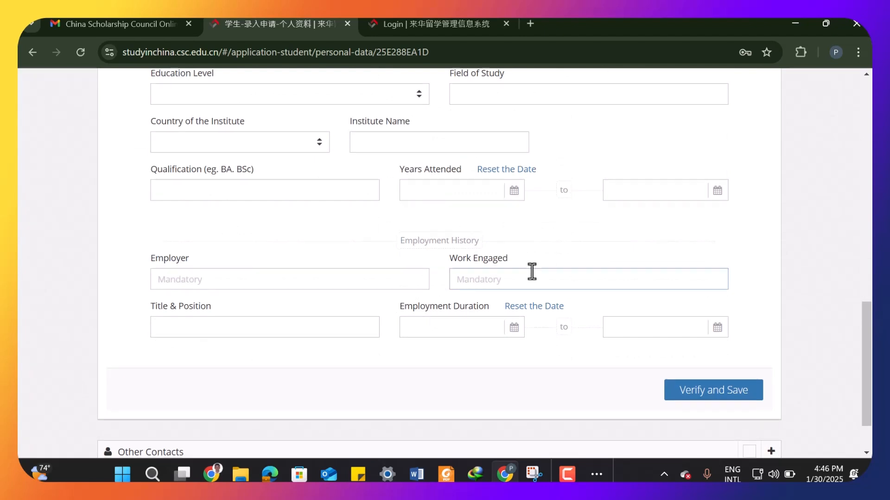
{"action": "scroll", "coordinate": [532, 272], "scroll_direction": "down", "scroll_amount": 1}
{"action": "left_click", "coordinate": [304, 213]}
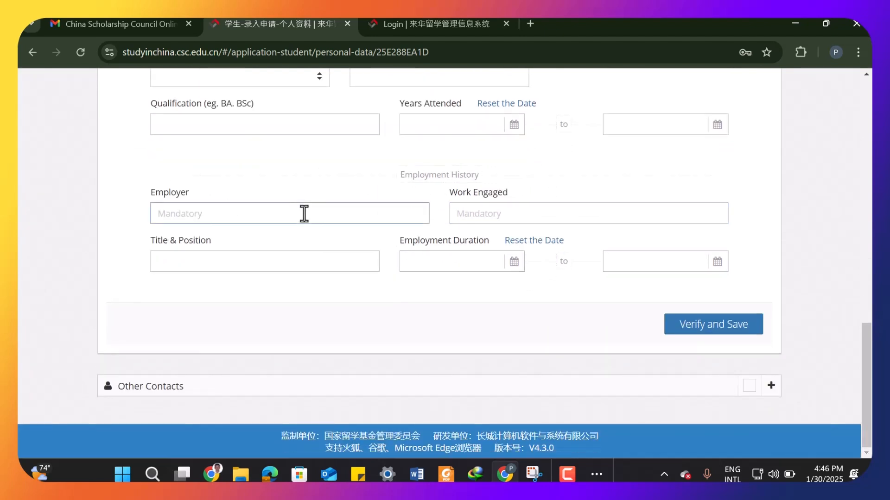
{"action": "type", "text": "teacher"}
{"action": "left_click", "coordinate": [161, 213]}
{"action": "key", "text": "BackSpace"}
{"action": "key", "text": "Caps_Lock"}
{"action": "type", "text": "T"}
{"action": "key", "text": "Caps_Lock"}
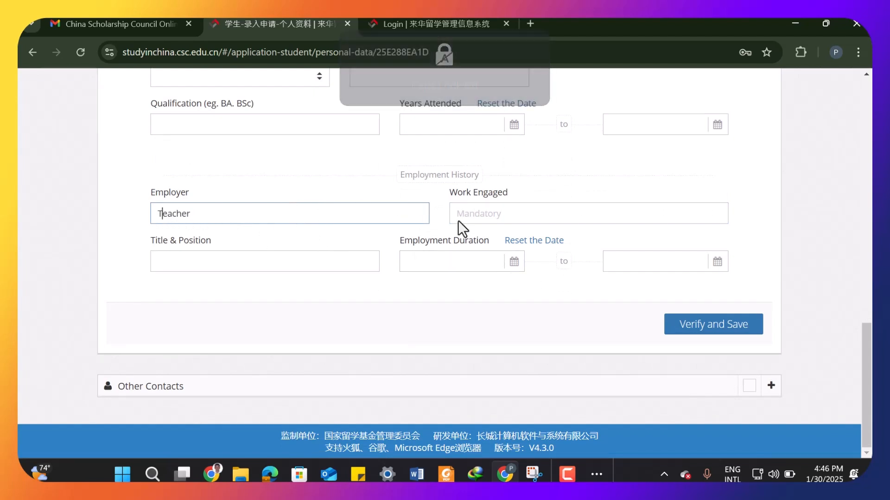
- Enter saDWDVF as the work engaged
{"action": "left_click", "coordinate": [485, 220]}
{"action": "type", "text": "sa"}
{"action": "key", "text": "Caps_Lock"}
{"action": "type", "text": "DWD"}
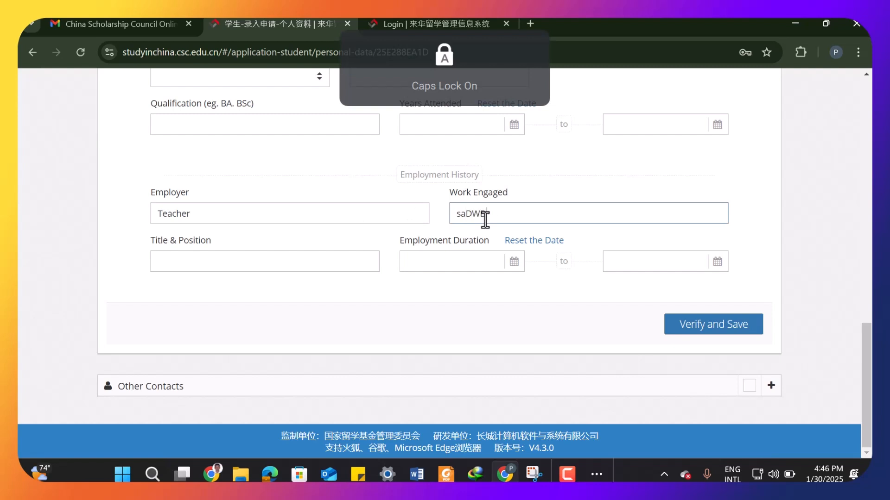
{"action": "type", "text": "VF"}
- Move Teacher from the employer field into Title & Position and enter FHWJDCSD as the employer
{"action": "left_click", "coordinate": [281, 262]}
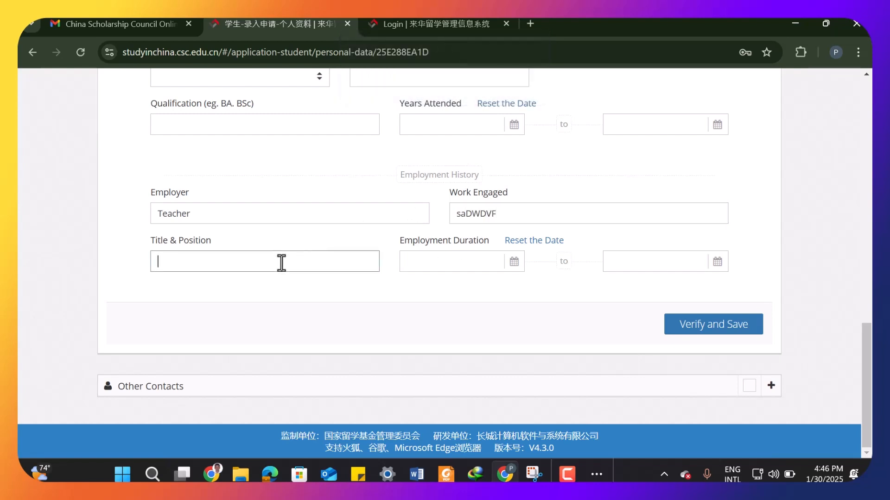
{"action": "left_click", "coordinate": [201, 208]}
{"action": "double_click", "coordinate": [173, 209]}
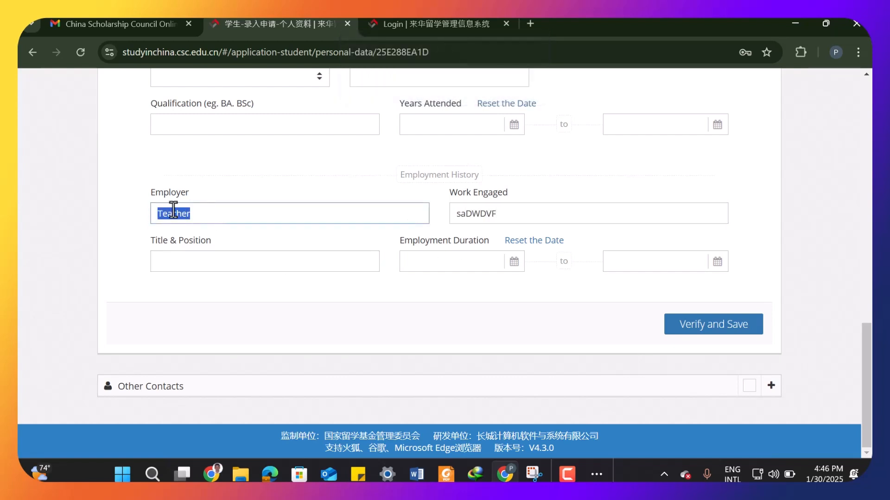
{"action": "right_click", "coordinate": [180, 210]}
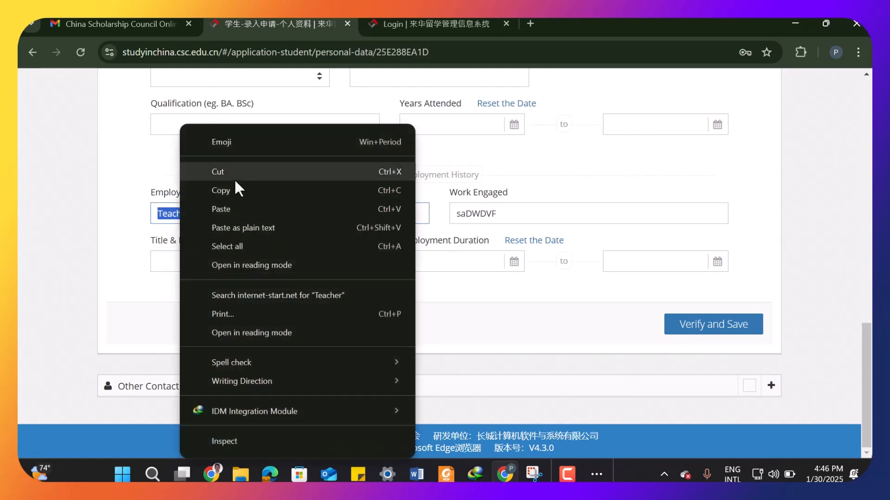
{"action": "left_click", "coordinate": [288, 170]}
{"action": "left_click", "coordinate": [211, 256]}
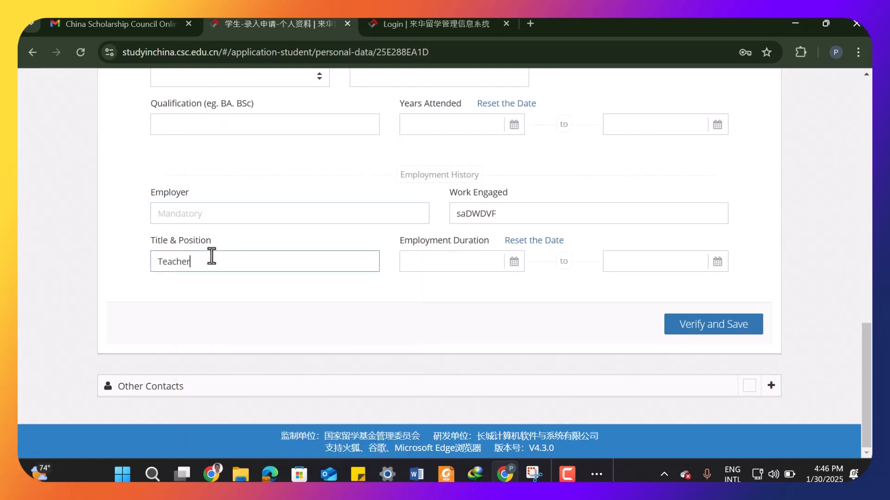
{"action": "left_click", "coordinate": [190, 209]}
{"action": "type", "text": "FHWJDCSD"}
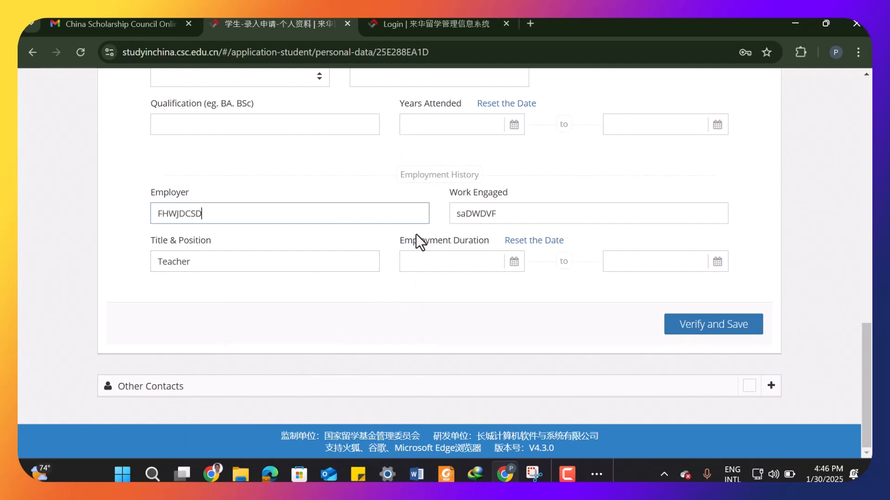
- Set the employment duration start date to 2019-09-04
{"action": "left_click", "coordinate": [453, 261]}
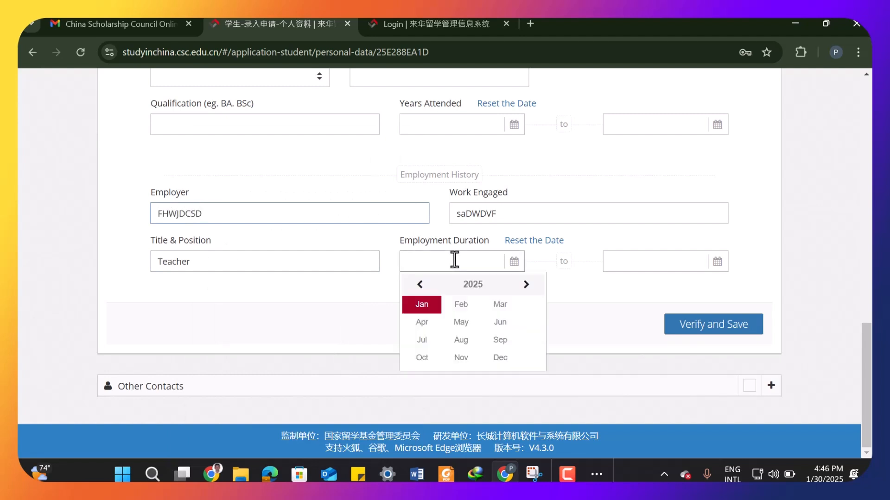
{"action": "double_click", "coordinate": [419, 284]}
{"action": "double_click", "coordinate": [419, 284]}
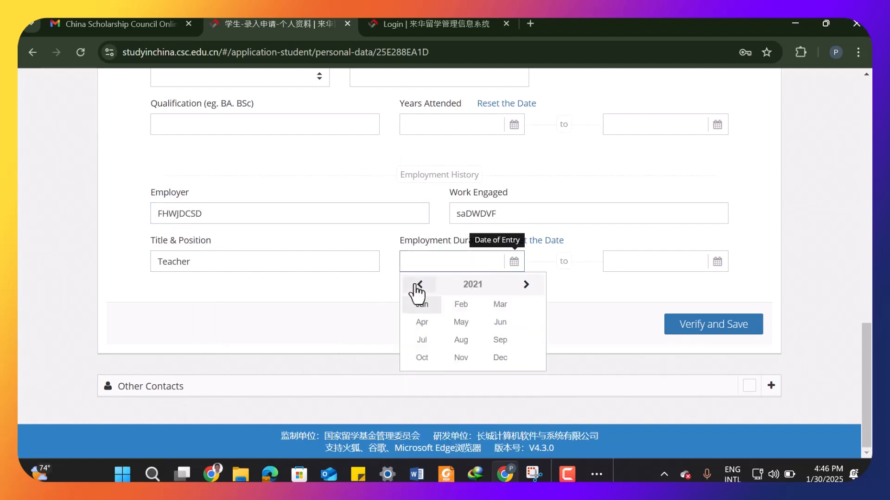
{"action": "double_click", "coordinate": [419, 285]}
{"action": "left_click", "coordinate": [501, 345]}
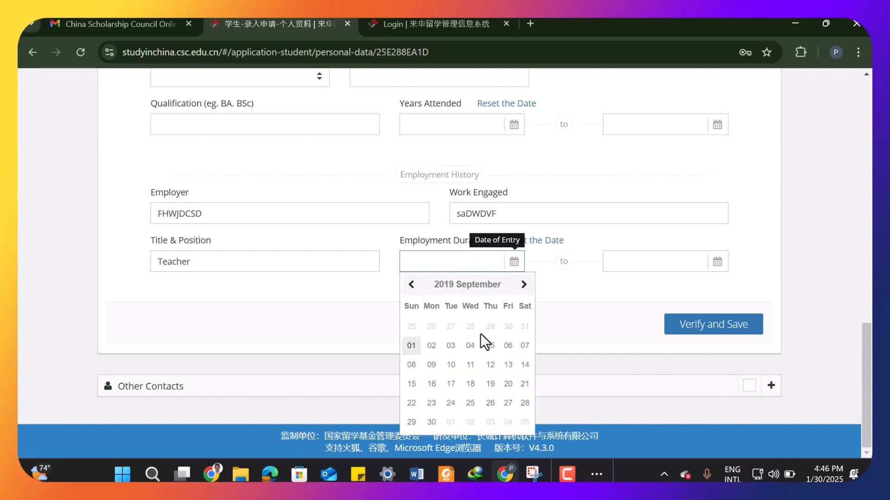
{"action": "left_click", "coordinate": [470, 346]}
- Verify and save the education and employment history
{"action": "left_click", "coordinate": [627, 266]}
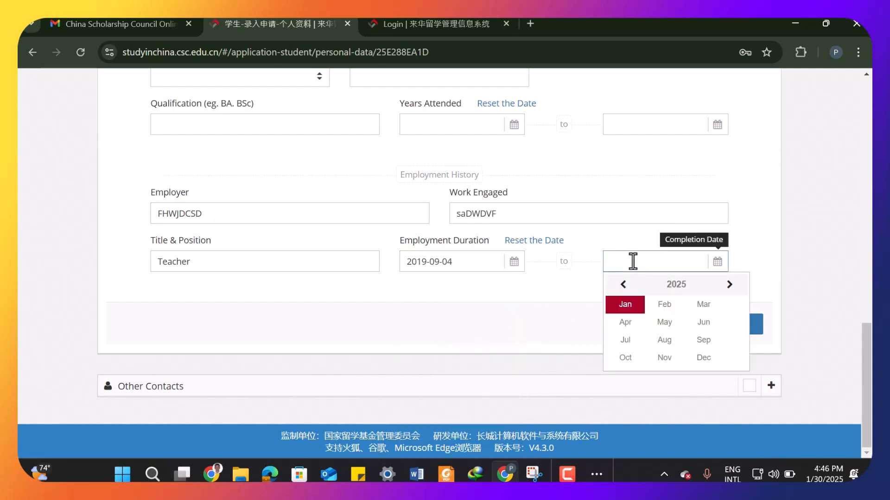
{"action": "left_click", "coordinate": [574, 317]}
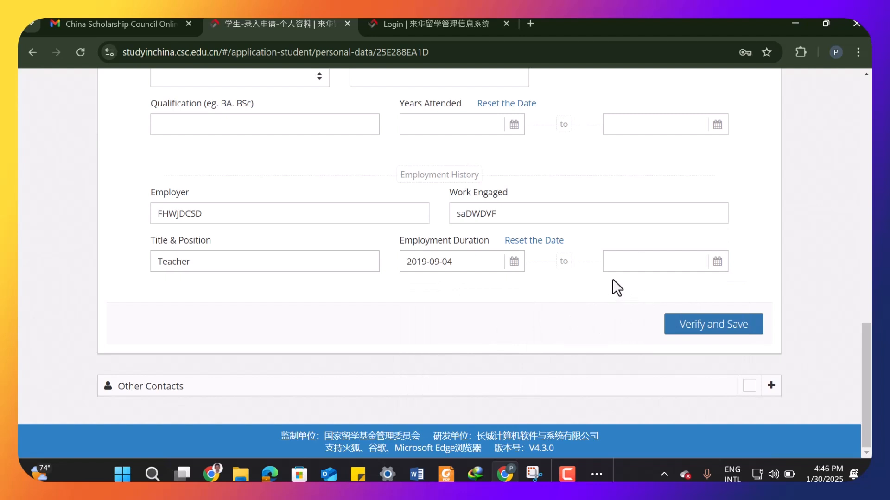
{"action": "left_click", "coordinate": [707, 327]}
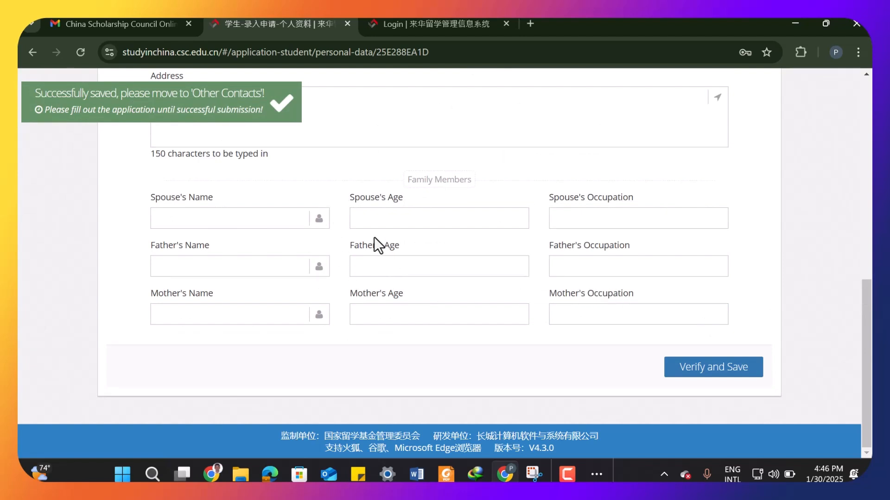
- Review the Other Contacts section's contact-in-China and family member fields
{"action": "scroll", "coordinate": [374, 237], "scroll_direction": "up", "scroll_amount": 5}
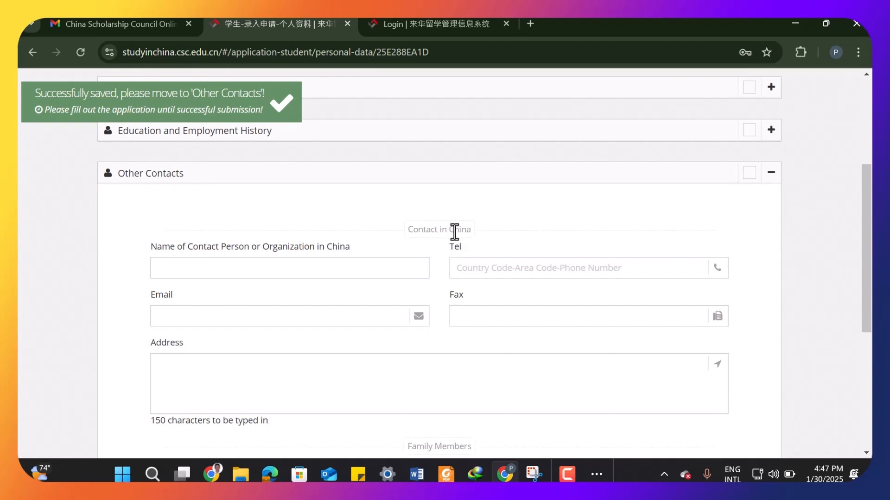
{"action": "left_click_drag", "start_coordinate": [406, 230], "coordinate": [473, 229]}
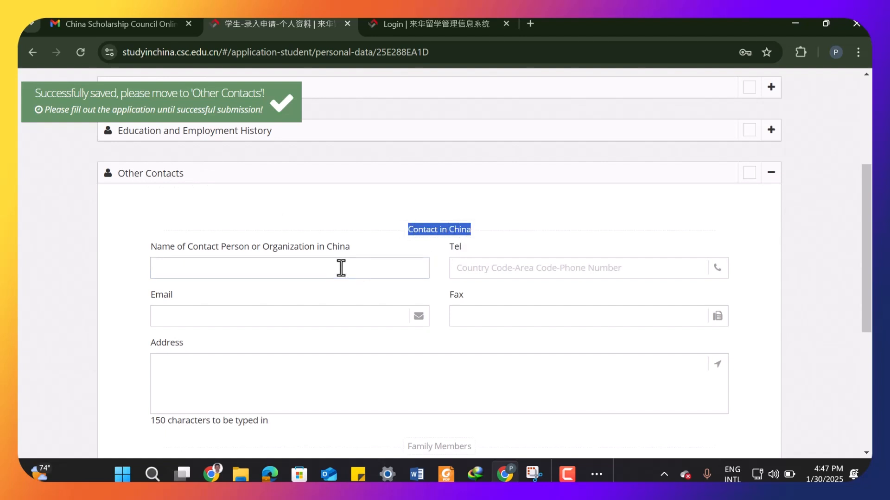
{"action": "left_click", "coordinate": [258, 265]}
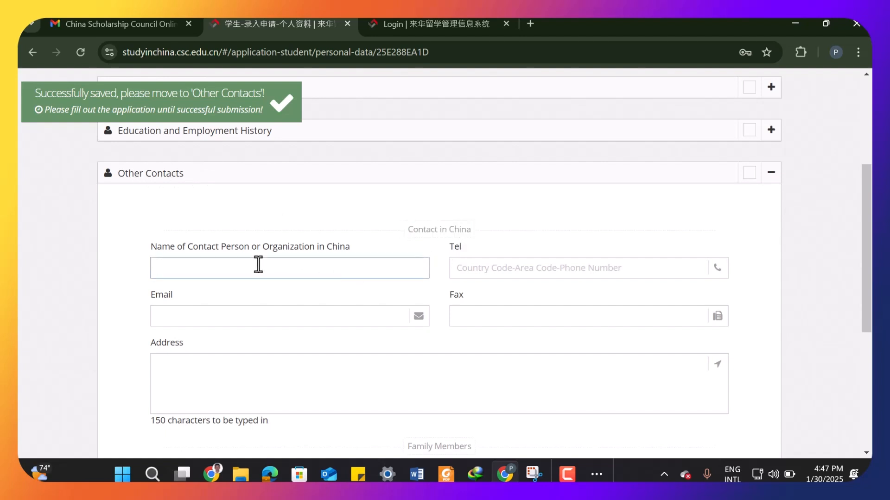
{"action": "scroll", "coordinate": [349, 288], "scroll_direction": "down", "scroll_amount": 4}
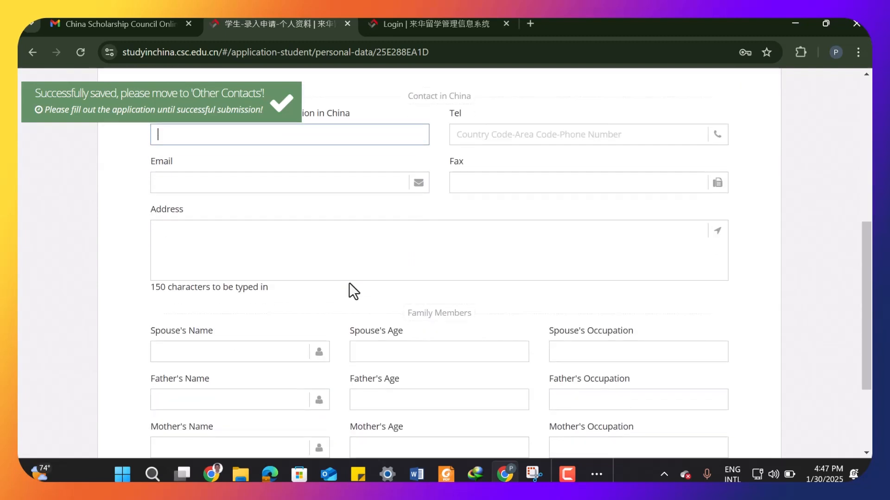
{"action": "scroll", "coordinate": [349, 283], "scroll_direction": "up", "scroll_amount": 4}
{"action": "scroll", "coordinate": [349, 282], "scroll_direction": "down", "scroll_amount": 5}
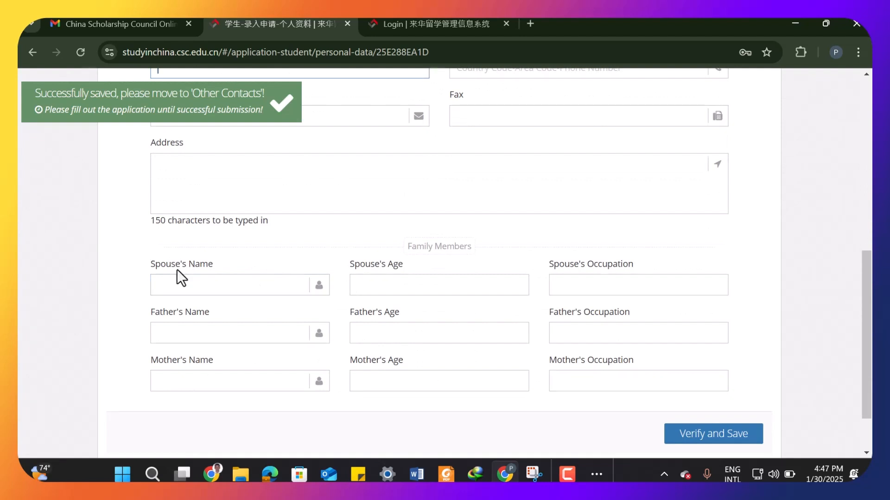
{"action": "left_click_drag", "start_coordinate": [148, 262], "coordinate": [232, 266]}
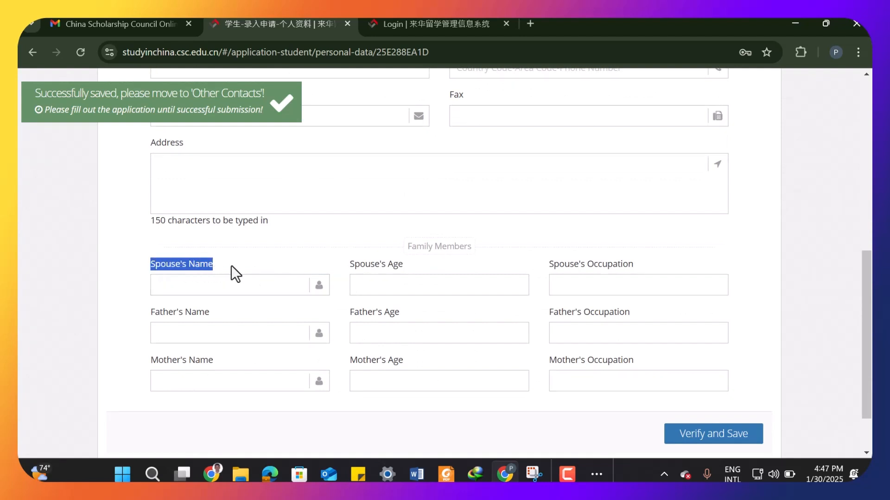
{"action": "left_click", "coordinate": [221, 265]}
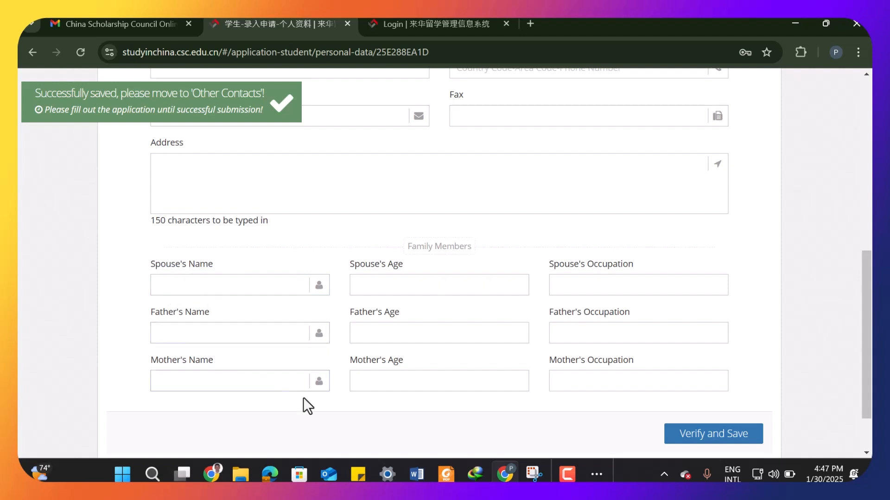
- Verify and save the Other Contacts section, then finish the personal details
{"action": "left_click", "coordinate": [690, 434]}
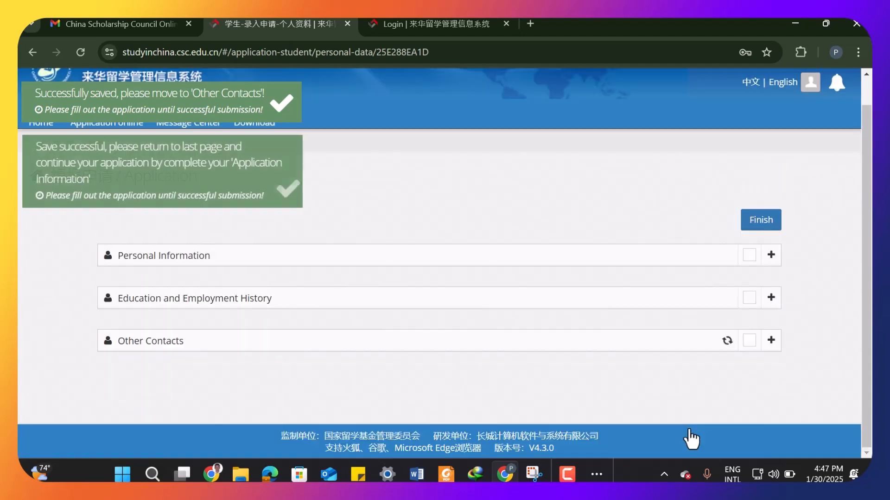
{"action": "left_click", "coordinate": [767, 224]}
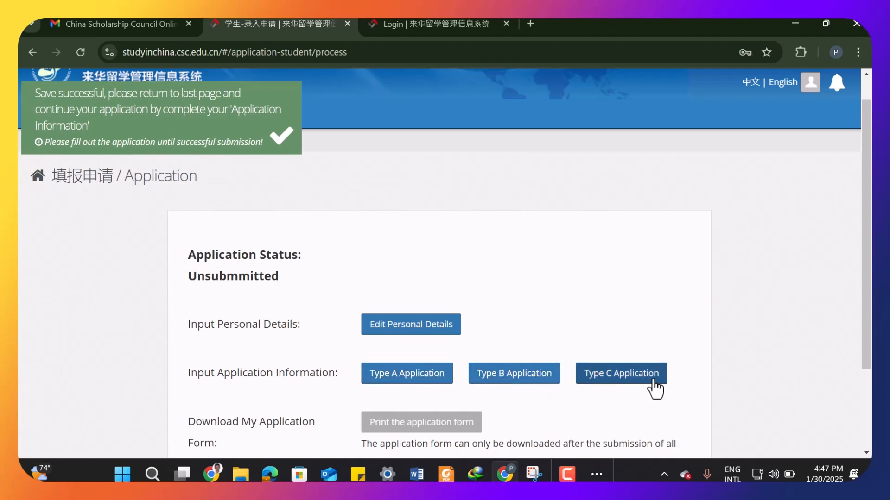
- Add a new Type B application
{"action": "scroll", "coordinate": [655, 387], "scroll_direction": "down", "scroll_amount": 1}
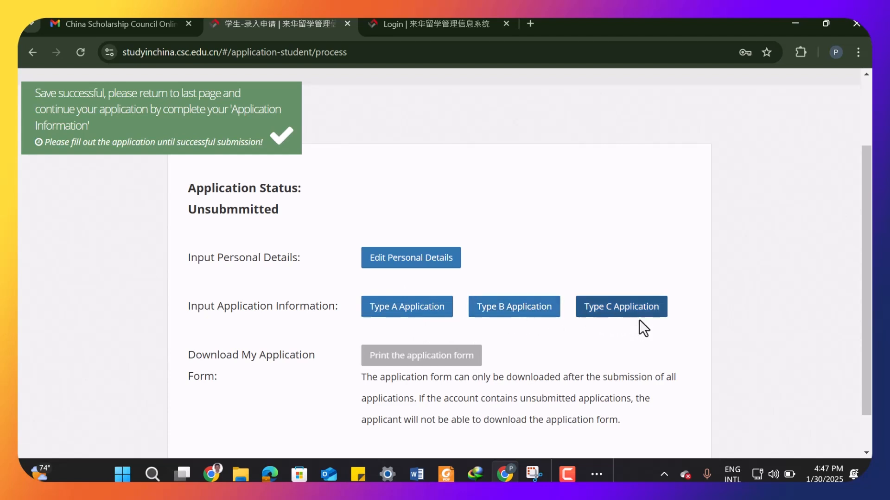
{"action": "left_click", "coordinate": [502, 316]}
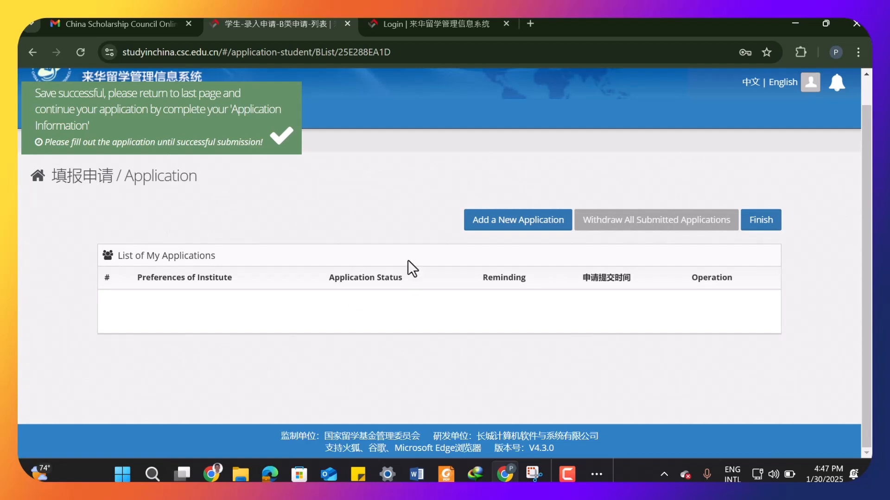
{"action": "left_click", "coordinate": [482, 237]}
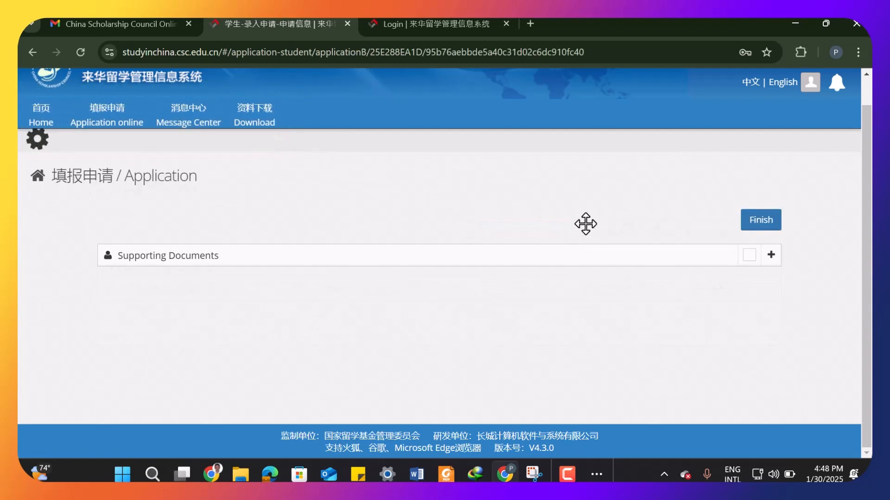
- Enter Teacher as the Agency No. in Language Proficiency and Study Plan
{"action": "scroll", "coordinate": [459, 260], "scroll_direction": "down", "scroll_amount": 3}
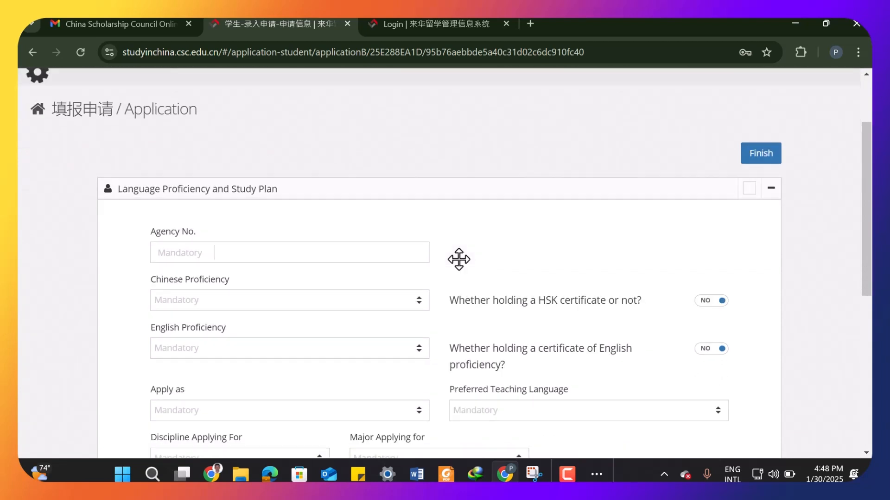
{"action": "left_click", "coordinate": [189, 190]}
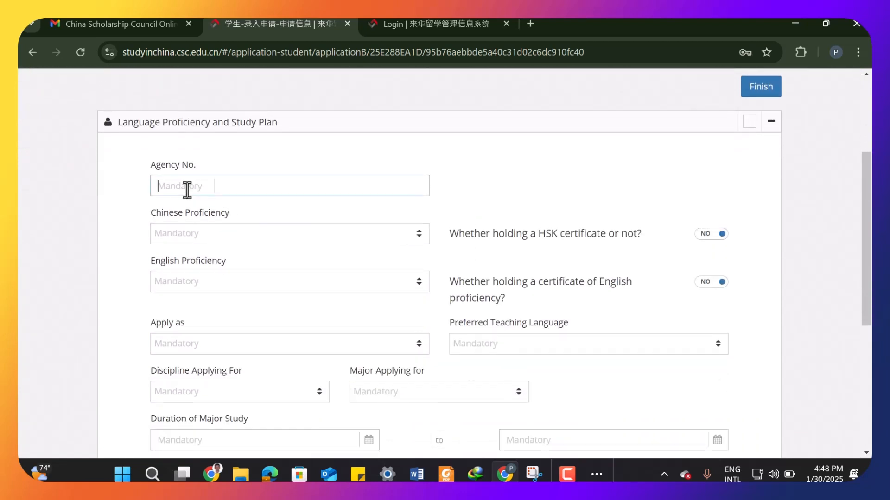
{"action": "type", "text": "Teacher"}
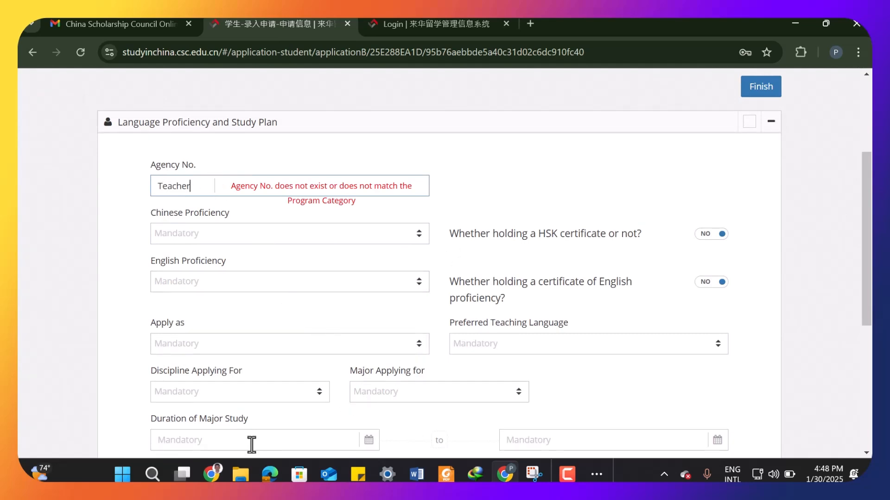
- Switch to the USTC scholarship page in Edge and copy the agency code 10358
{"action": "left_click", "coordinate": [267, 471]}
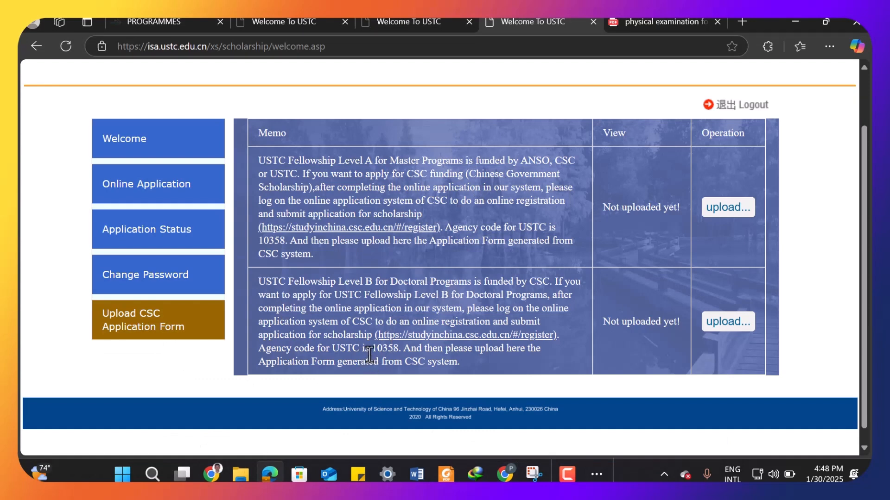
{"action": "left_click_drag", "start_coordinate": [369, 352], "coordinate": [400, 352]}
{"action": "right_click", "coordinate": [392, 351]}
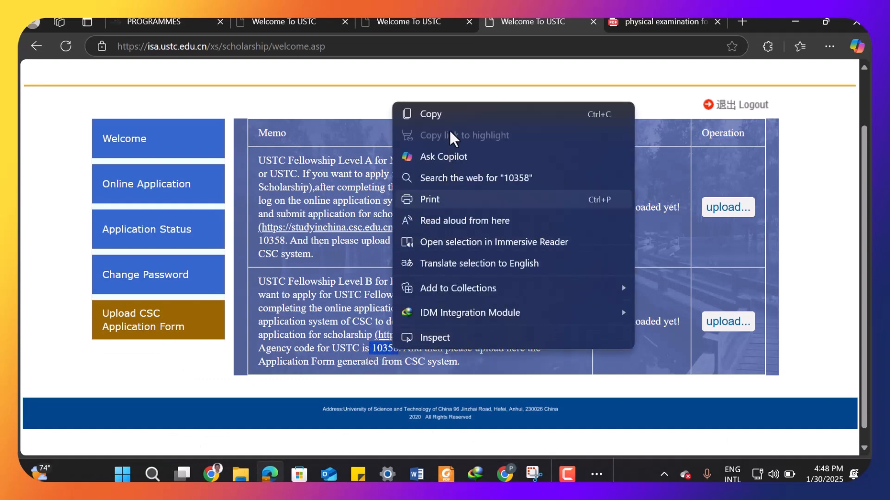
{"action": "left_click", "coordinate": [430, 114]}
- Return to the application and replace the Agency No. with the pasted 10358
{"action": "left_click", "coordinate": [795, 22]}
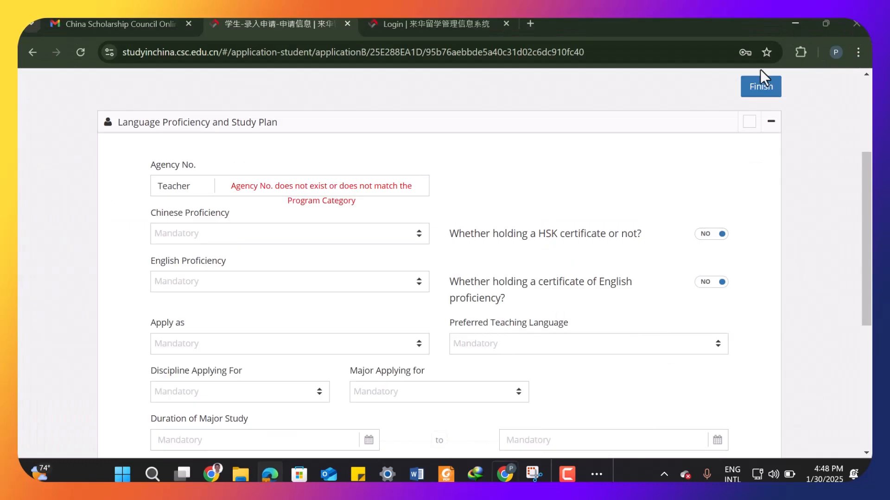
{"action": "double_click", "coordinate": [154, 187]}
{"action": "key", "text": "ctrl+v"}
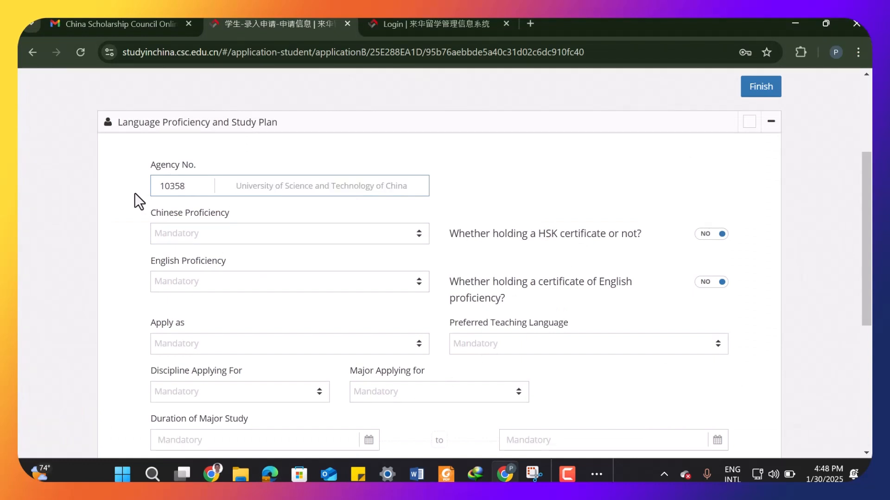
{"action": "left_click", "coordinate": [236, 165]}
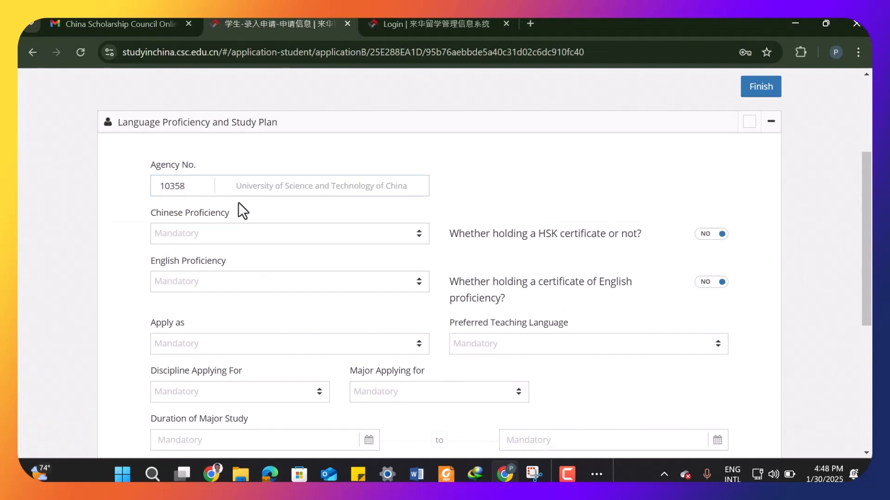
- Set Chinese Proficiency to None and English Proficiency to Excellent
{"action": "left_click", "coordinate": [251, 236]}
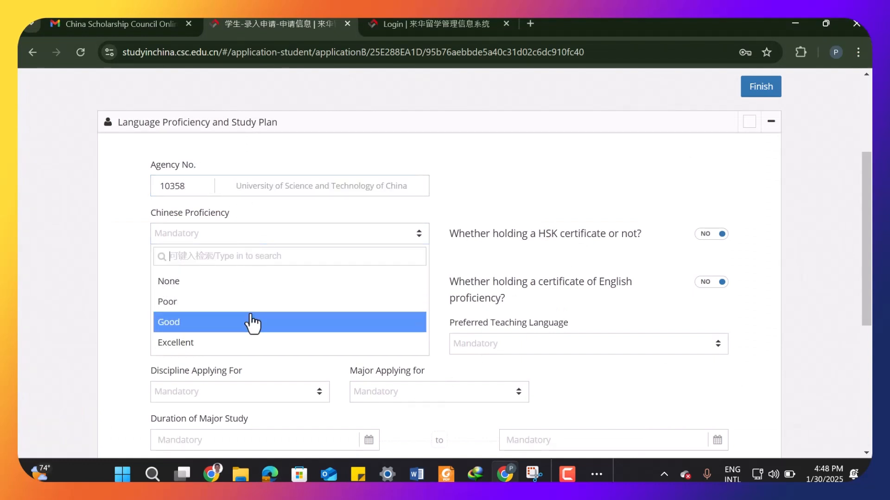
{"action": "left_click", "coordinate": [252, 285]}
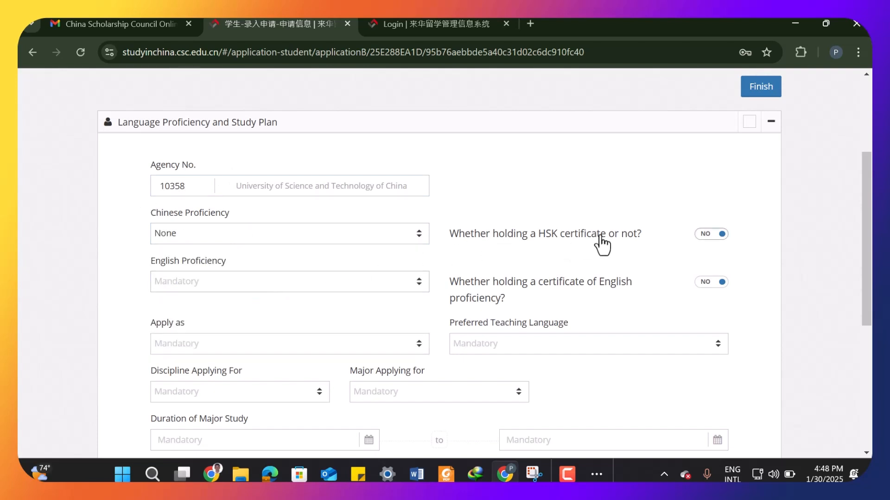
{"action": "left_click", "coordinate": [261, 291]}
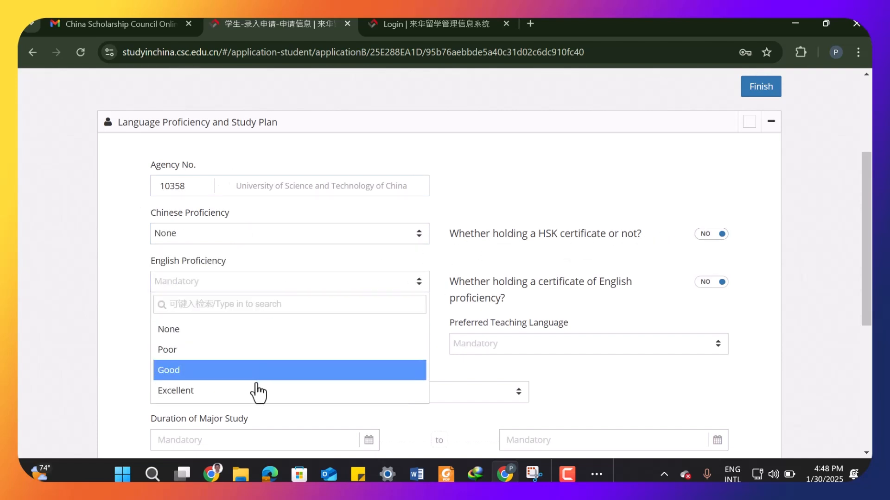
{"action": "left_click", "coordinate": [254, 391]}
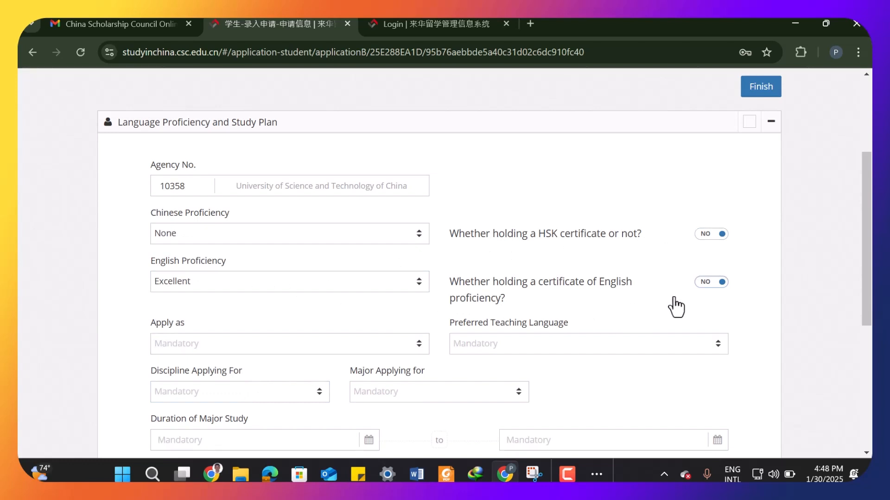
{"action": "left_click", "coordinate": [715, 286]}
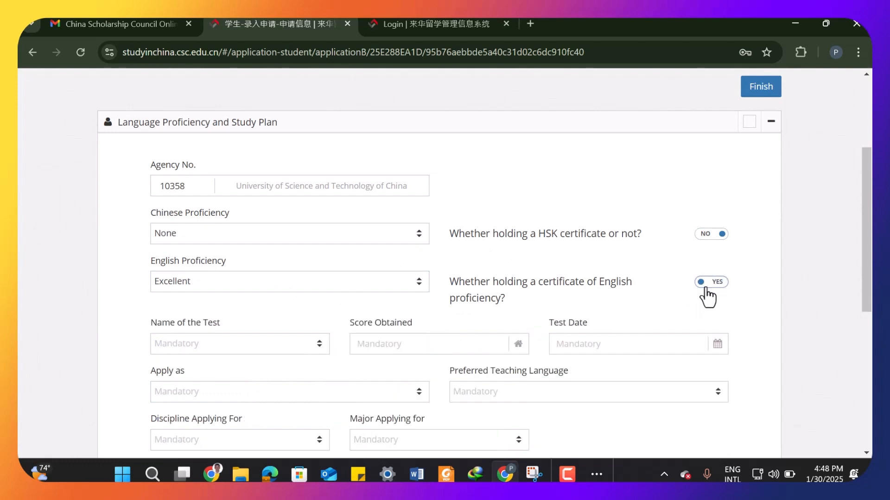
{"action": "left_click", "coordinate": [716, 286]}
- Choose Master's Degree for Apply as and English as the preferred teaching language
{"action": "scroll", "coordinate": [676, 310], "scroll_direction": "down", "scroll_amount": 1}
{"action": "scroll", "coordinate": [665, 318], "scroll_direction": "down", "scroll_amount": 1}
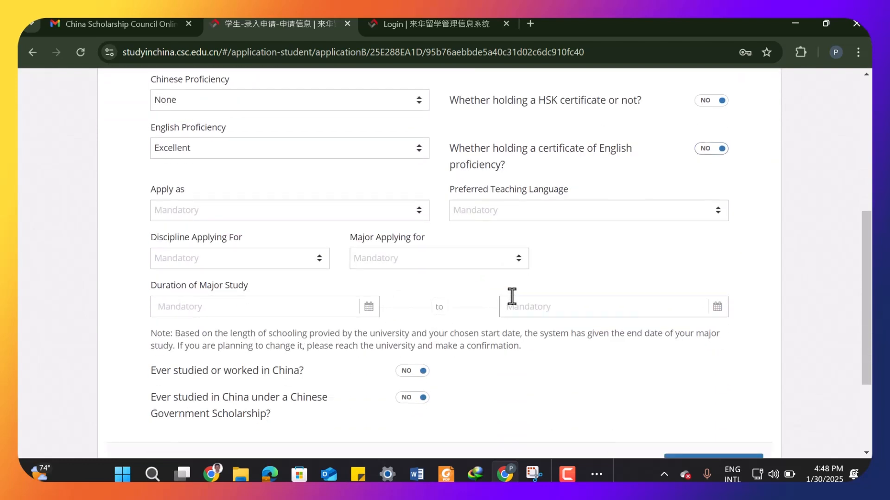
{"action": "left_click", "coordinate": [411, 219]}
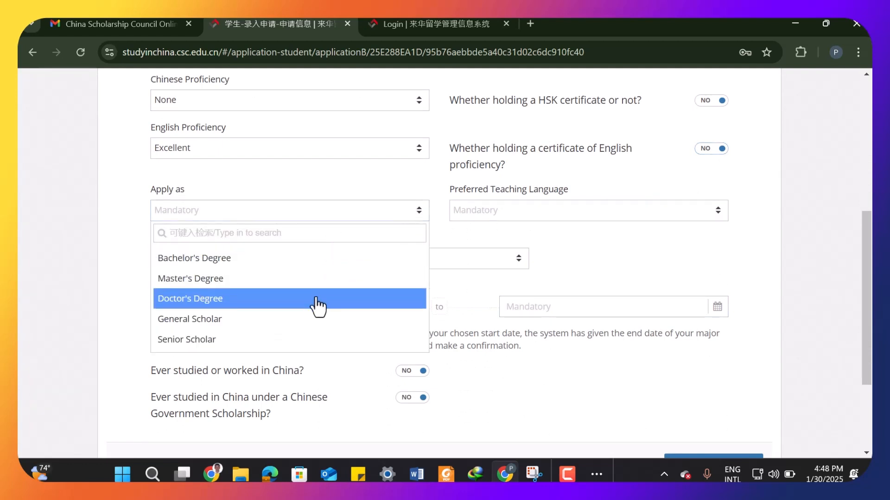
{"action": "left_click", "coordinate": [313, 279]}
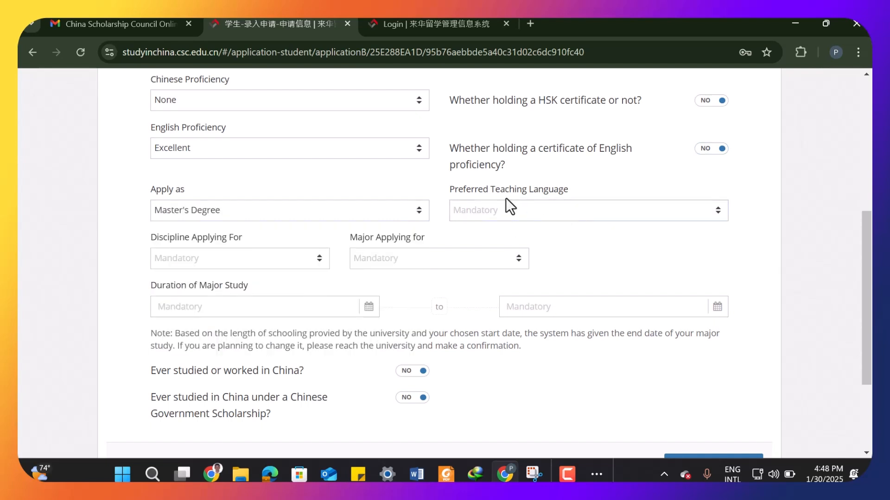
{"action": "left_click", "coordinate": [563, 216]}
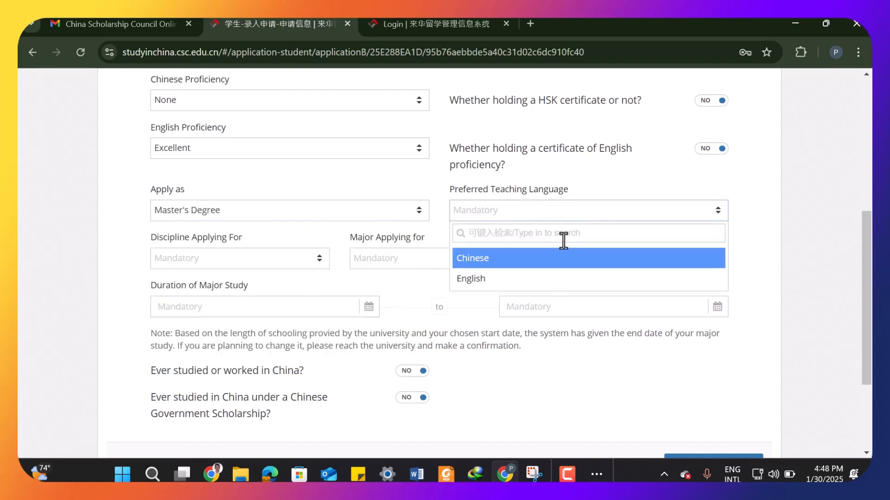
{"action": "left_click", "coordinate": [564, 279]}
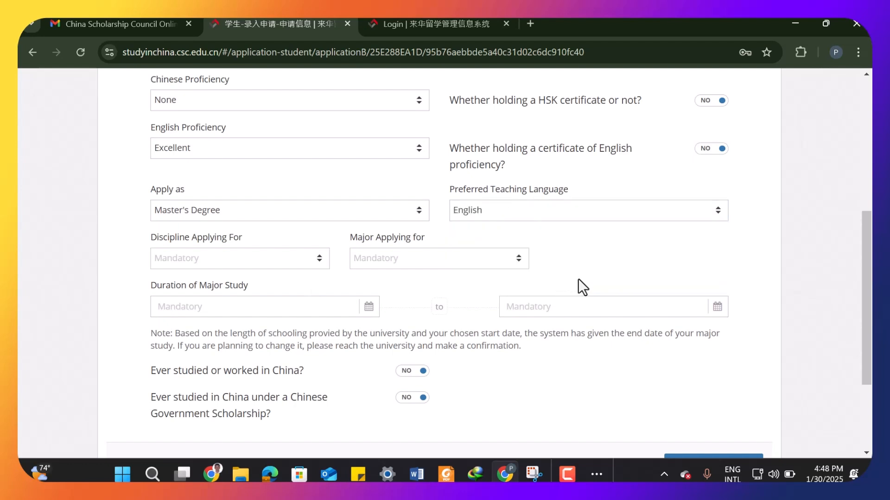
- Select Engineering as the discipline applying for
{"action": "scroll", "coordinate": [628, 263], "scroll_direction": "down", "scroll_amount": 1}
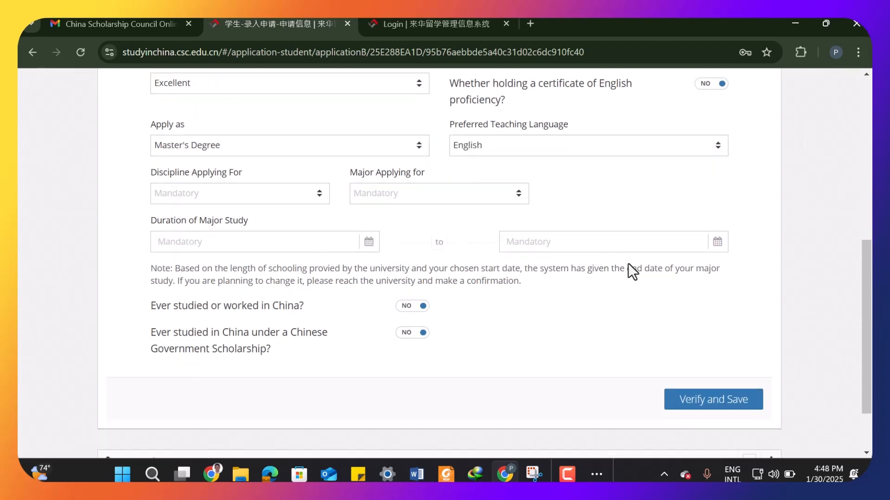
{"action": "left_click", "coordinate": [249, 201]}
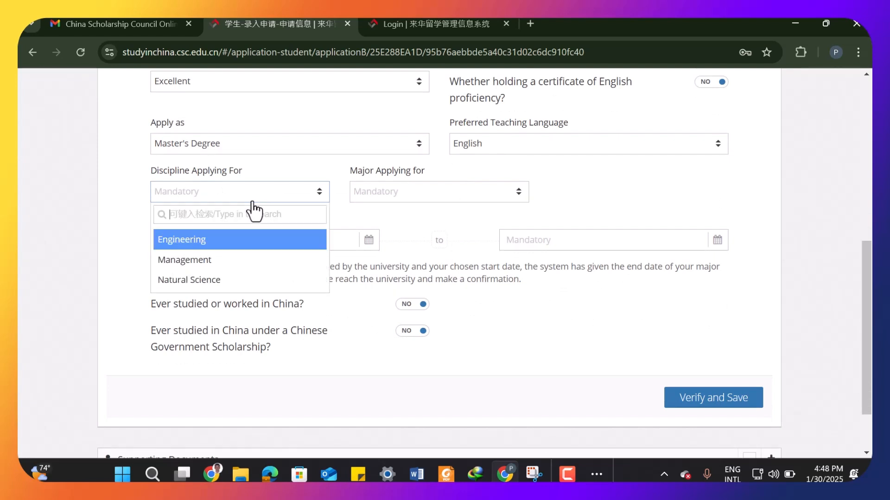
{"action": "left_click", "coordinate": [243, 248]}
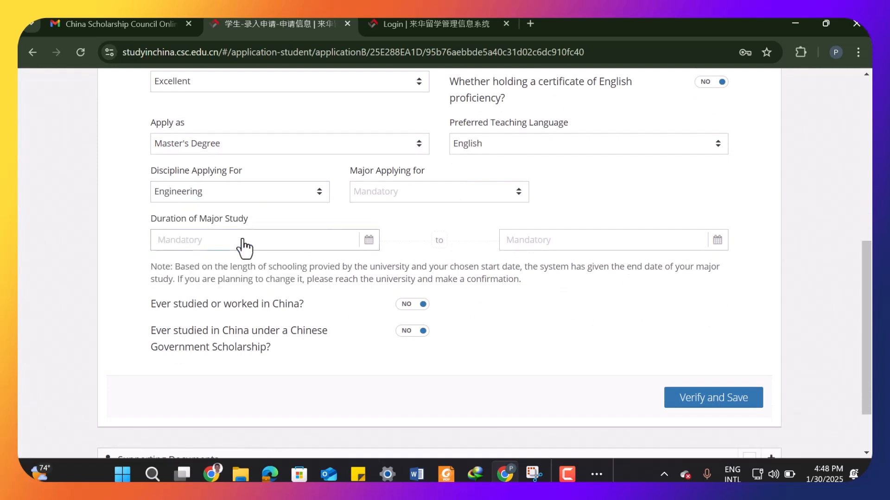
{"action": "left_click", "coordinate": [312, 197]}
{"action": "left_click", "coordinate": [389, 217]}
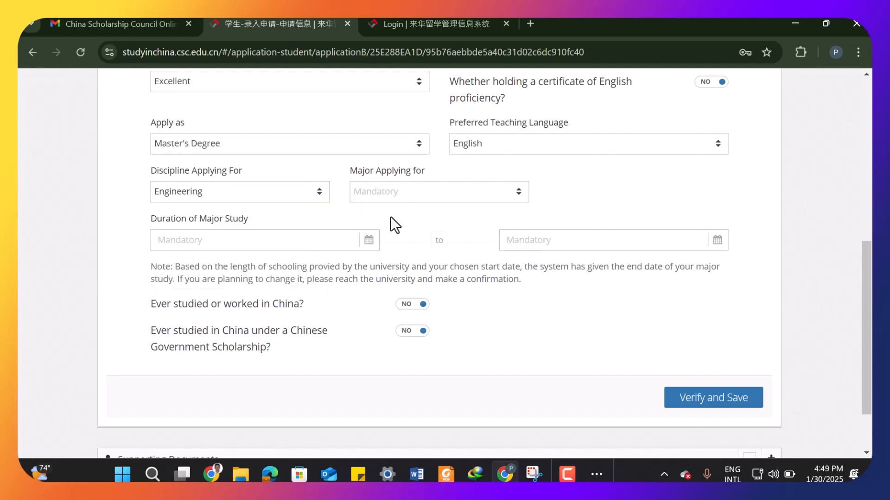
- Select Material Processing Engineering as the major applying for
{"action": "left_click", "coordinate": [422, 193]}
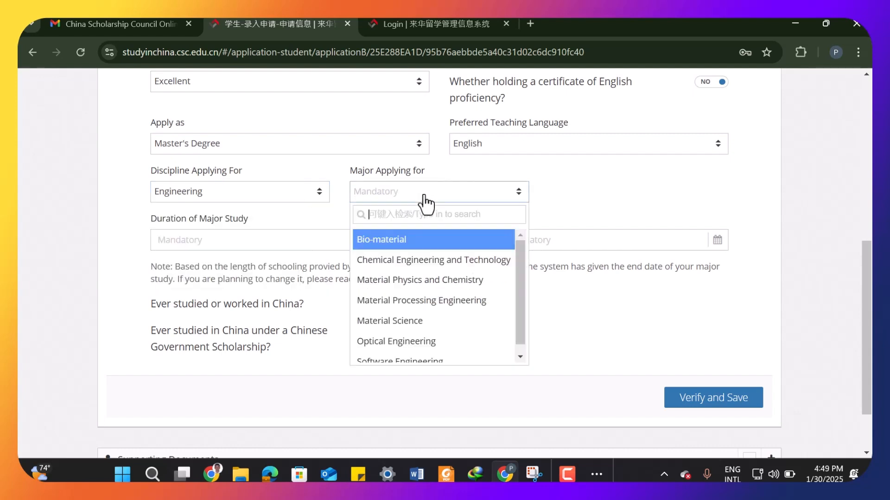
{"action": "scroll", "coordinate": [432, 284], "scroll_direction": "down", "scroll_amount": 1}
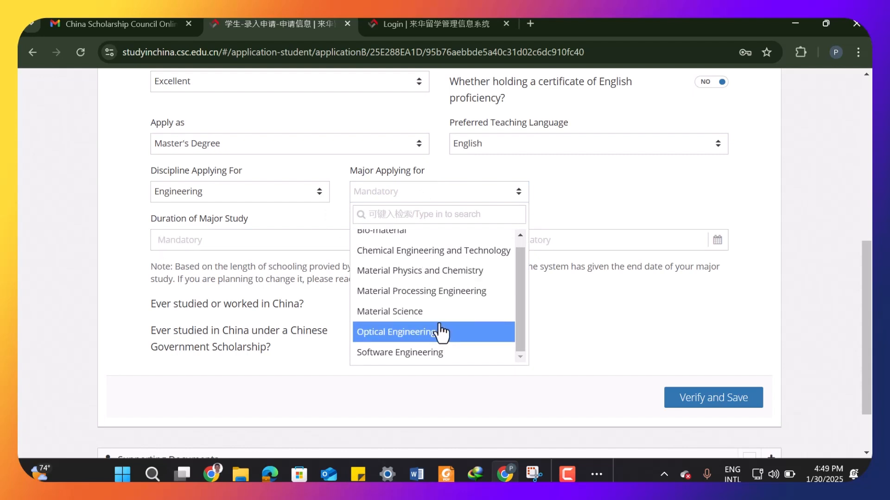
{"action": "scroll", "coordinate": [437, 327], "scroll_direction": "up", "scroll_amount": 1}
{"action": "left_click", "coordinate": [436, 307]}
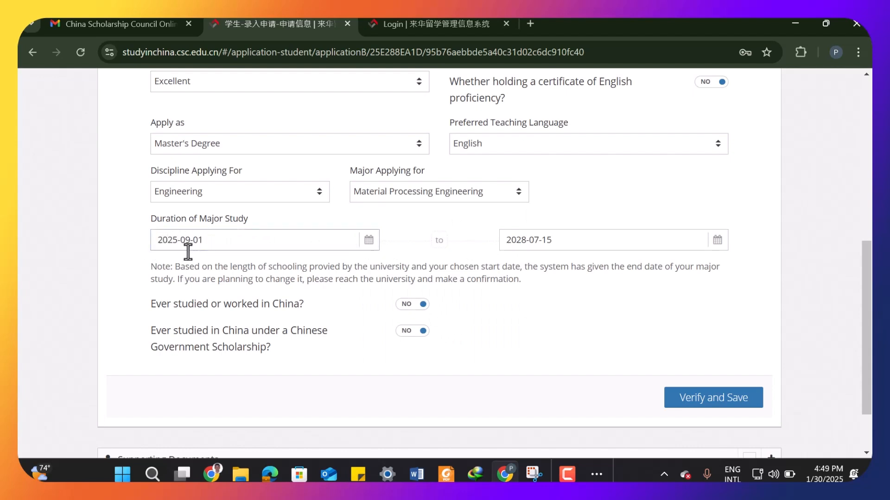
- Inspect the start and completion dates of the major study duration
{"action": "left_click", "coordinate": [161, 240]}
{"action": "left_click", "coordinate": [526, 240]}
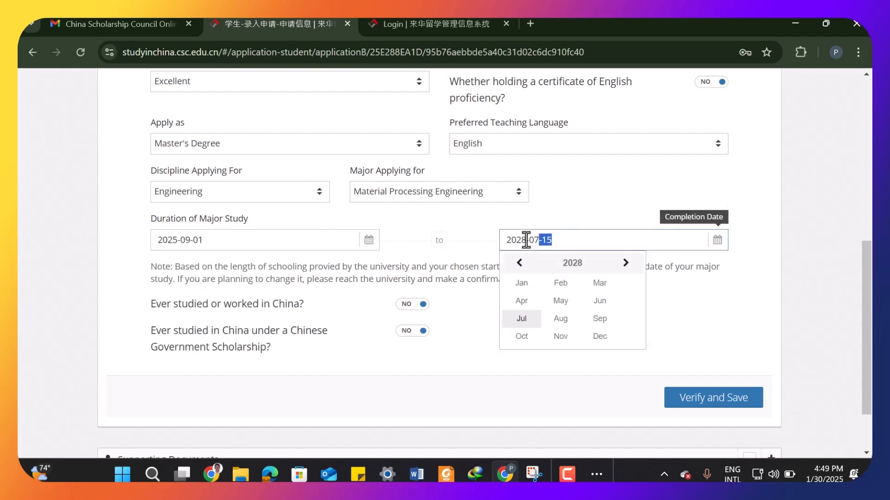
{"action": "left_click", "coordinate": [473, 249]}
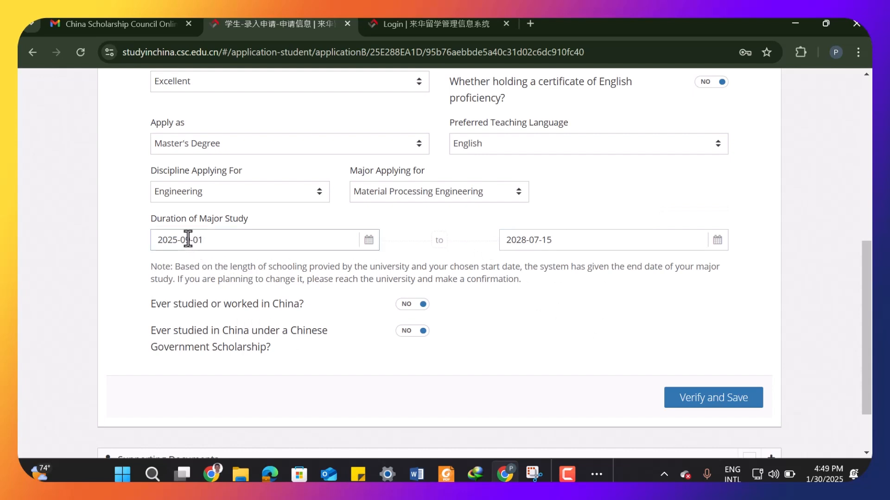
{"action": "scroll", "coordinate": [454, 266], "scroll_direction": "down", "scroll_amount": 2}
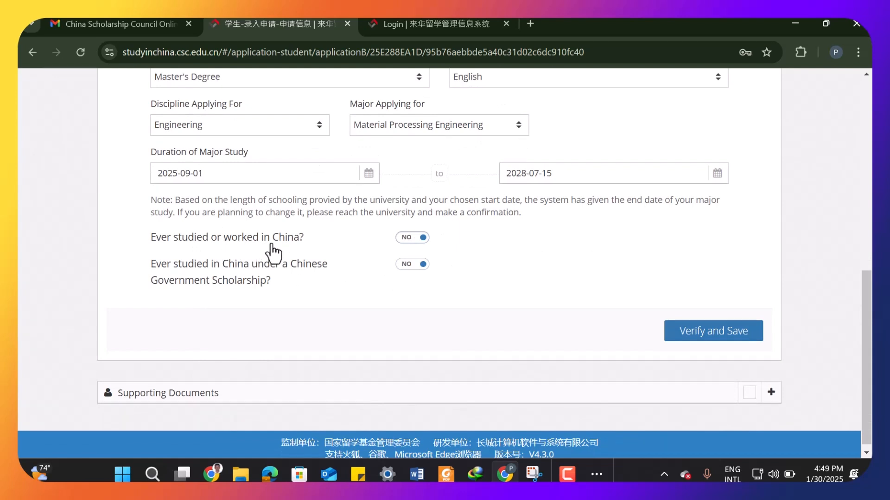
- Verify and save the Language Proficiency and Study Plan section
{"action": "left_click", "coordinate": [412, 239]}
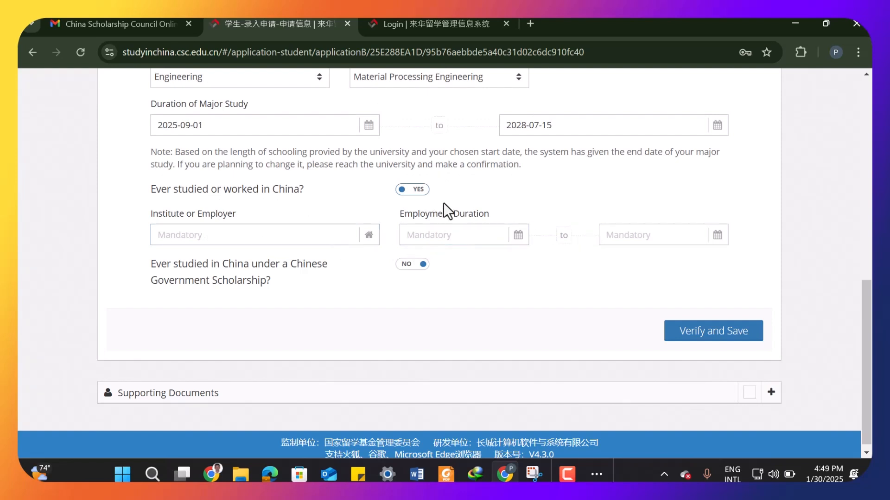
{"action": "left_click", "coordinate": [414, 191]}
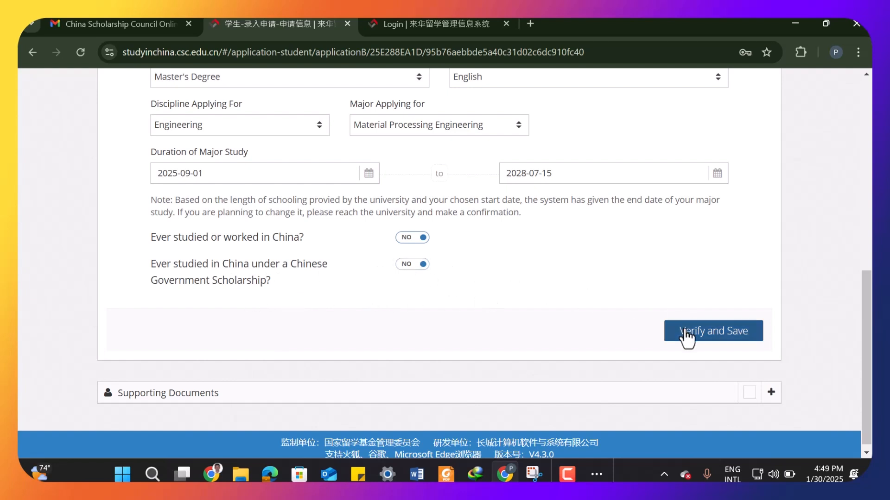
{"action": "left_click", "coordinate": [715, 342]}
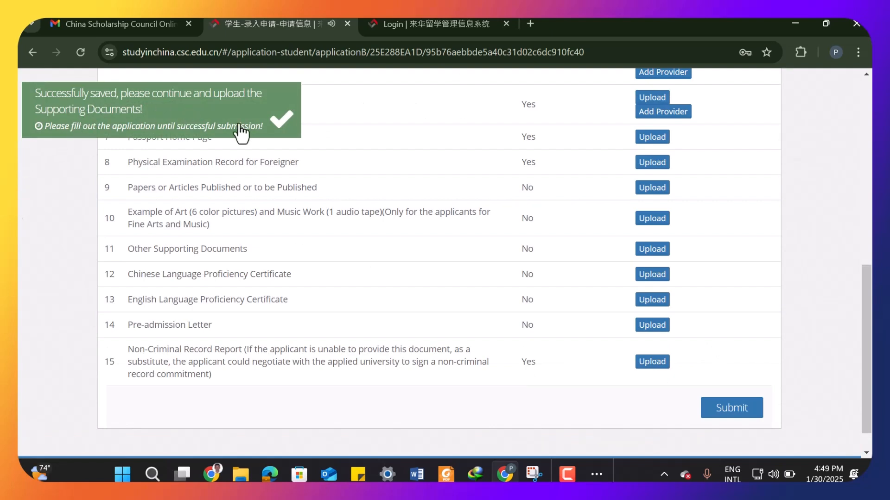
- Review the list of required supporting documents
{"action": "left_click", "coordinate": [265, 122]}
{"action": "scroll", "coordinate": [431, 228], "scroll_direction": "down", "scroll_amount": 1}
{"action": "scroll", "coordinate": [432, 227], "scroll_direction": "up", "scroll_amount": 7}
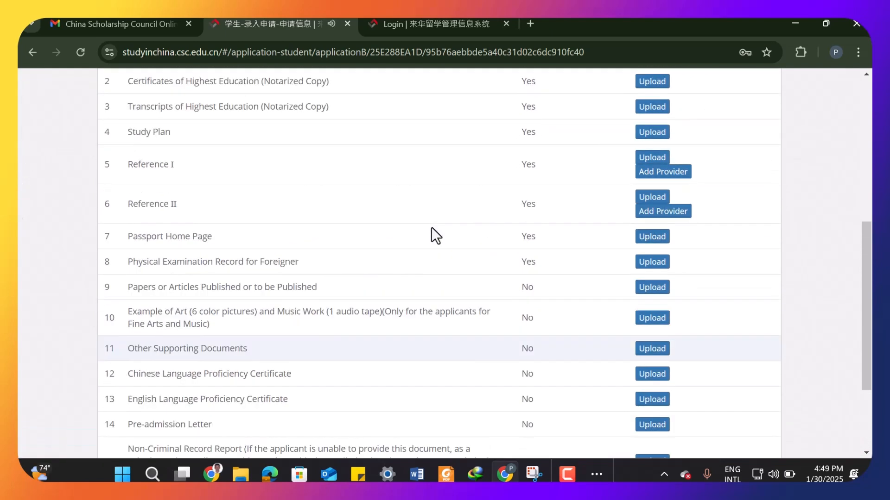
{"action": "scroll", "coordinate": [432, 227], "scroll_direction": "down", "scroll_amount": 2}
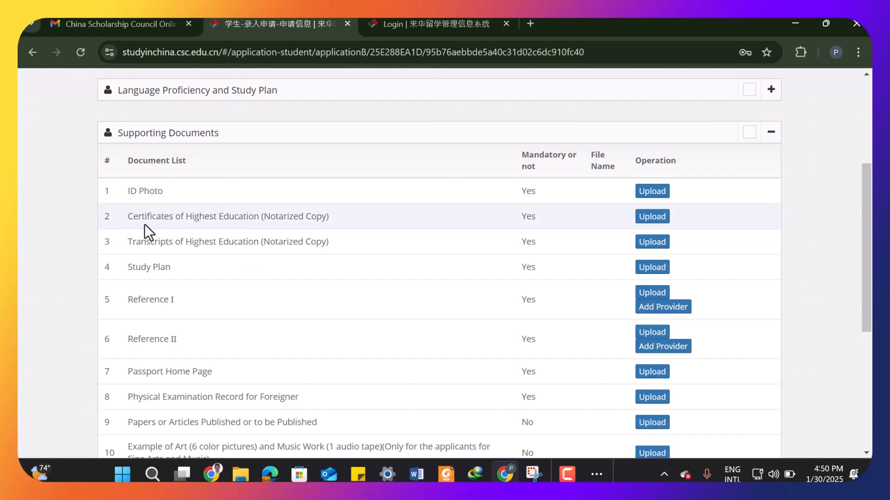
{"action": "scroll", "coordinate": [167, 226], "scroll_direction": "down", "scroll_amount": 1}
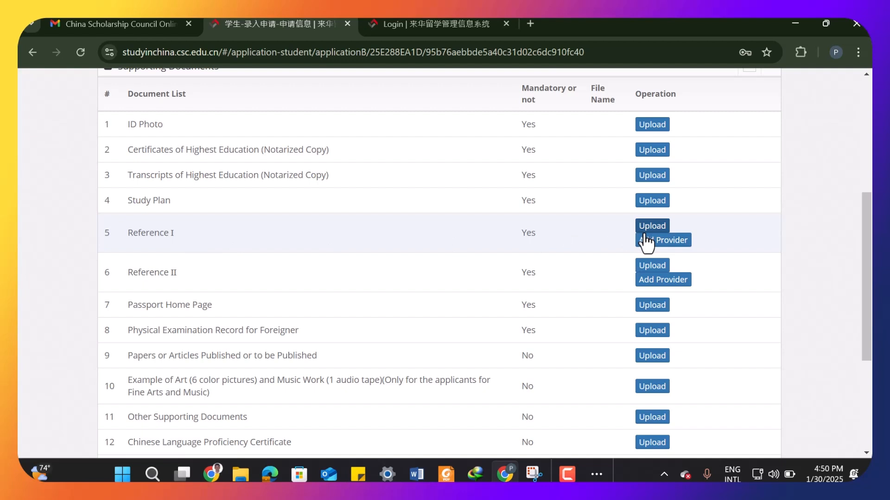
{"action": "scroll", "coordinate": [285, 284], "scroll_direction": "down", "scroll_amount": 1}
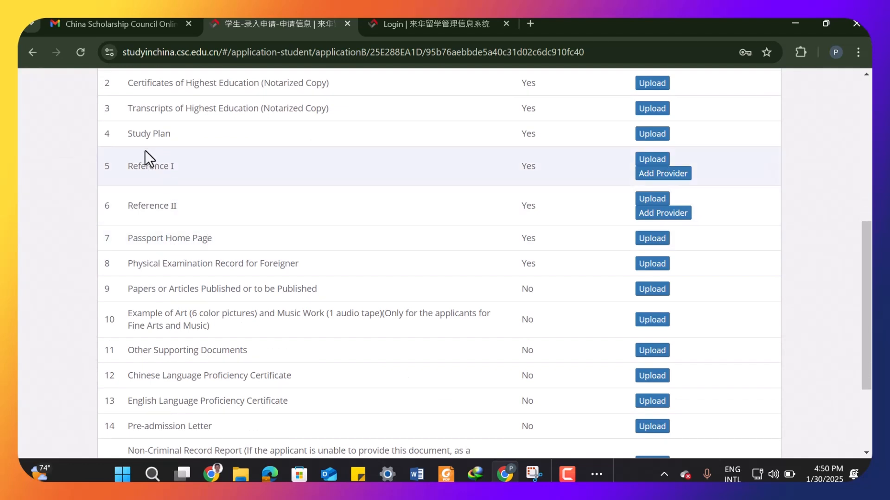
{"action": "left_click_drag", "start_coordinate": [150, 183], "coordinate": [171, 206]}
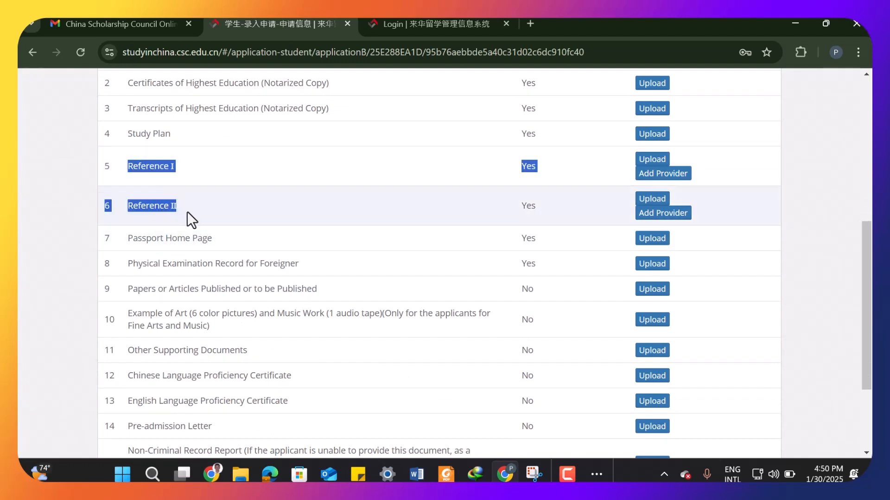
{"action": "left_click", "coordinate": [95, 214]}
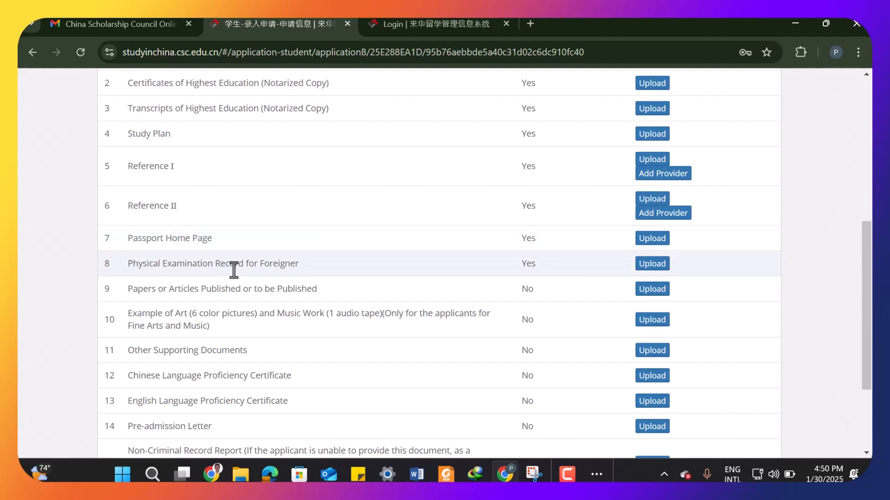
{"action": "scroll", "coordinate": [361, 269], "scroll_direction": "down", "scroll_amount": 1}
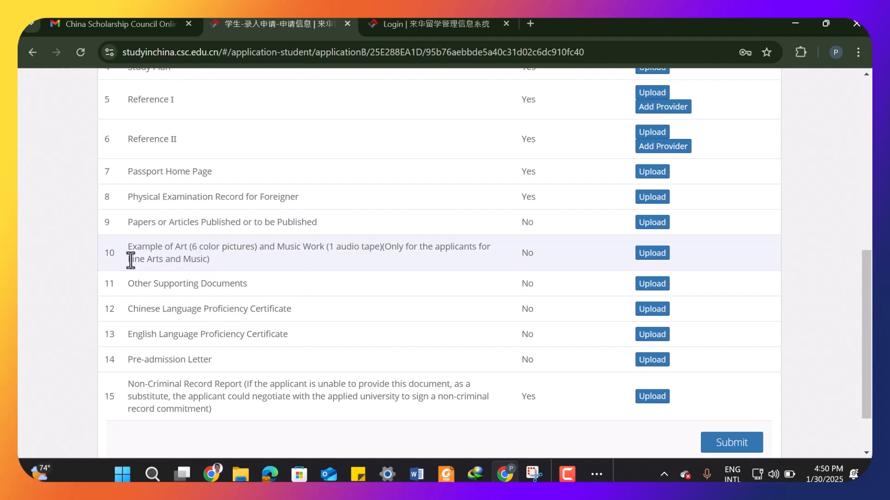
- Read the requirement for the art and music work document
{"action": "left_click_drag", "start_coordinate": [131, 261], "coordinate": [196, 262]}
{"action": "left_click_drag", "start_coordinate": [384, 247], "coordinate": [336, 248]}
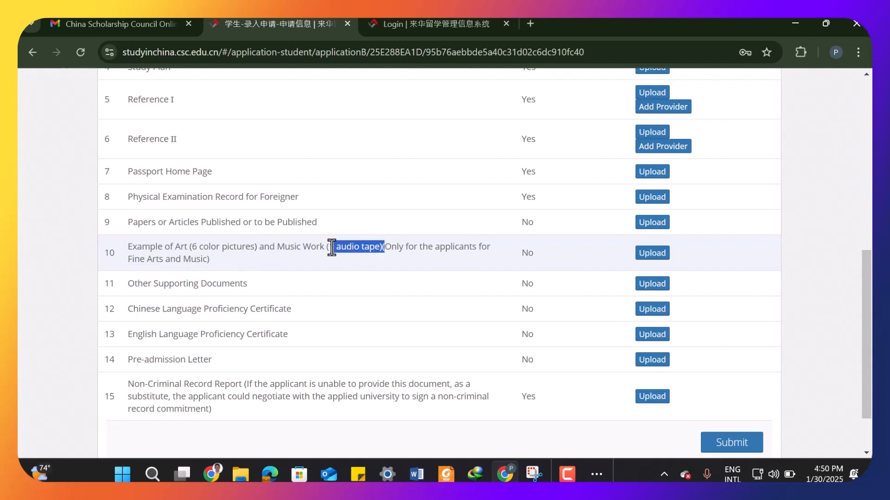
{"action": "left_click", "coordinate": [265, 248]}
{"action": "left_click_drag", "start_coordinate": [266, 248], "coordinate": [185, 253]}
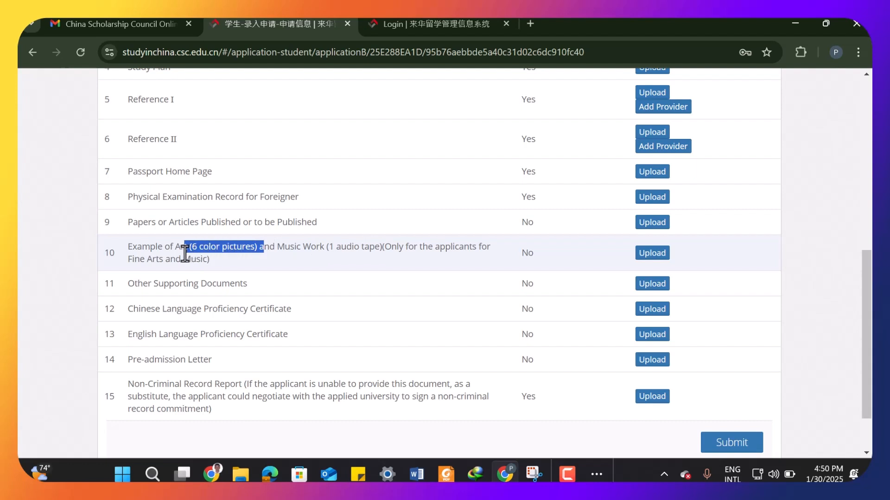
{"action": "scroll", "coordinate": [124, 269], "scroll_direction": "down", "scroll_amount": 2}
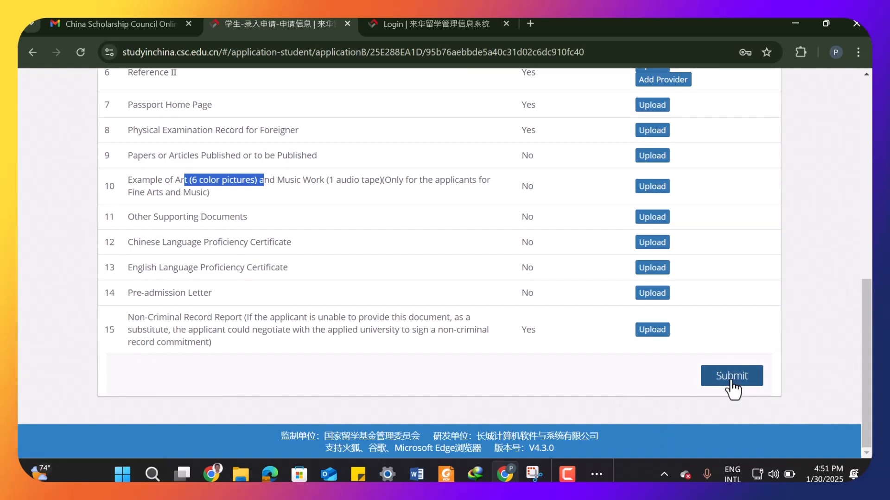
- Try to submit the application, then finish and return to the applications list
{"action": "left_click", "coordinate": [731, 376]}
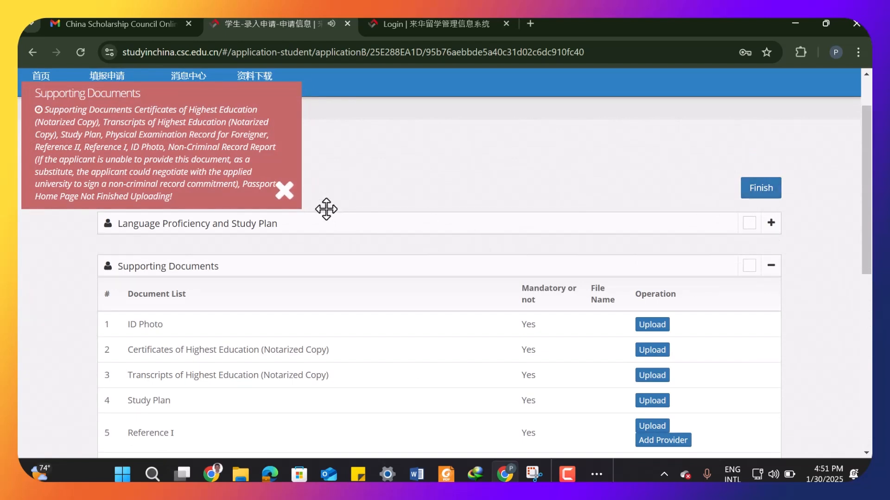
{"action": "left_click", "coordinate": [285, 191]}
{"action": "left_click", "coordinate": [762, 189]}
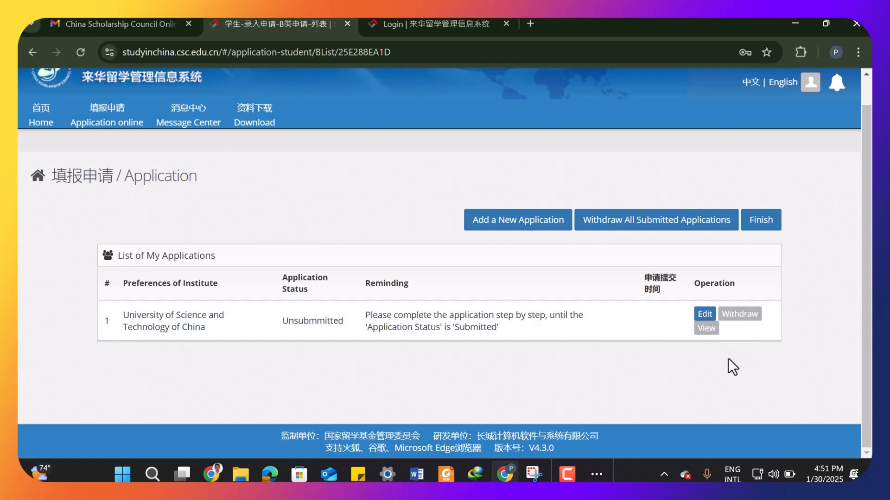
- Open the CSC home page and review the application status and application form download section
{"action": "left_click", "coordinate": [104, 119]}
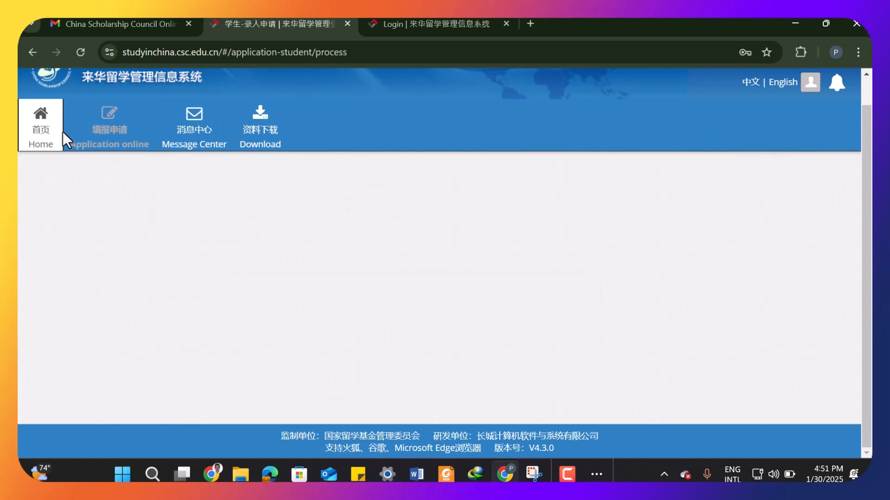
{"action": "scroll", "coordinate": [435, 385], "scroll_direction": "down", "scroll_amount": 2}
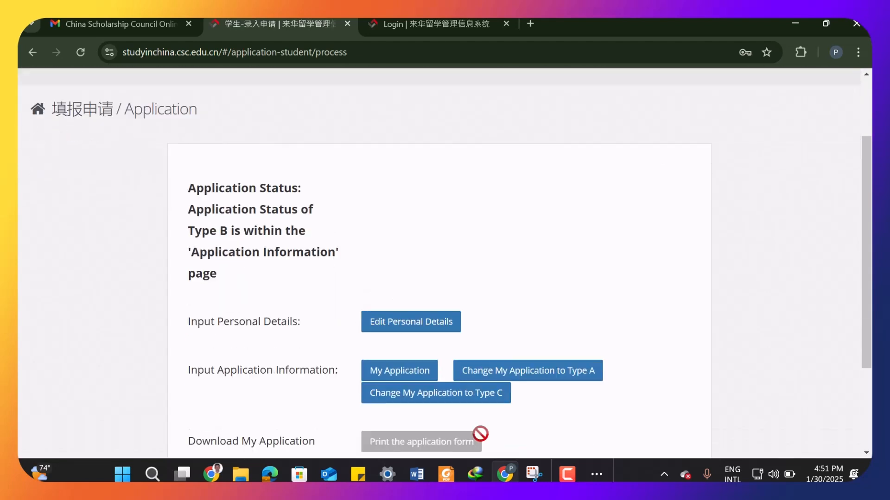
{"action": "scroll", "coordinate": [408, 431], "scroll_direction": "down", "scroll_amount": 2}
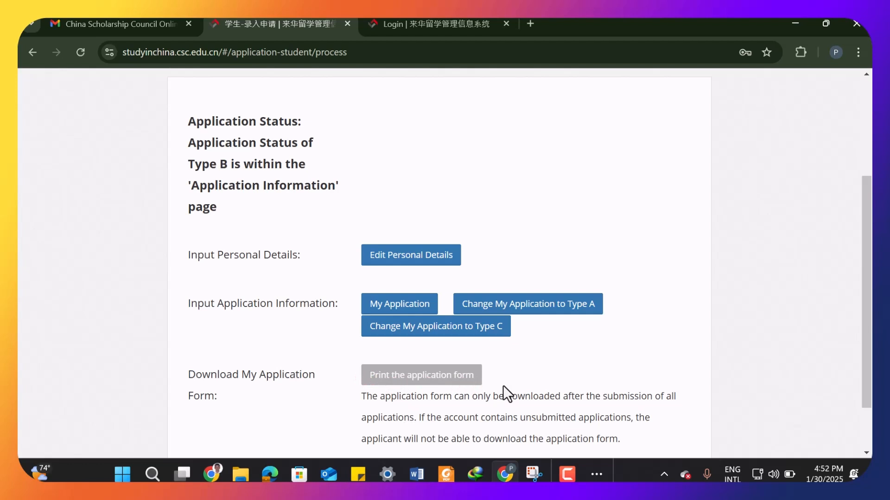
{"action": "scroll", "coordinate": [508, 394], "scroll_direction": "down", "scroll_amount": 2}
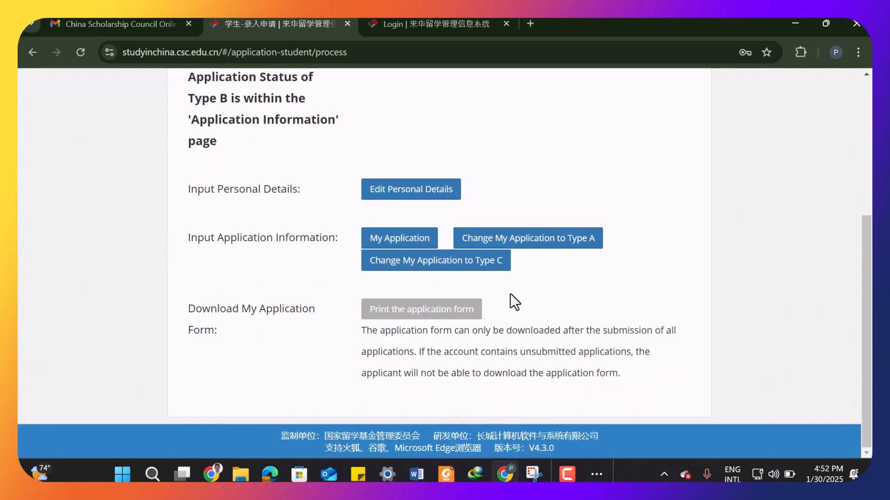
- Switch to the USTC online application site in Edge and open the upload for the Level A Master Programs form
{"action": "left_click", "coordinate": [794, 24]}
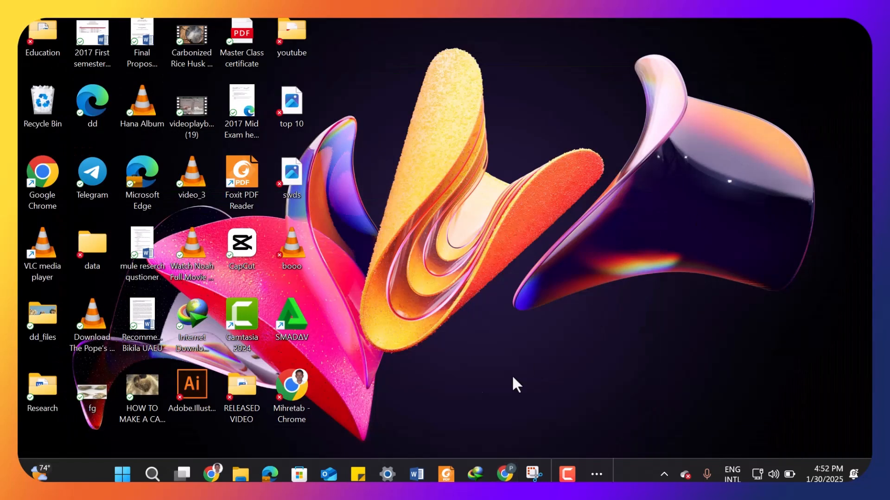
{"action": "left_click", "coordinate": [271, 475]}
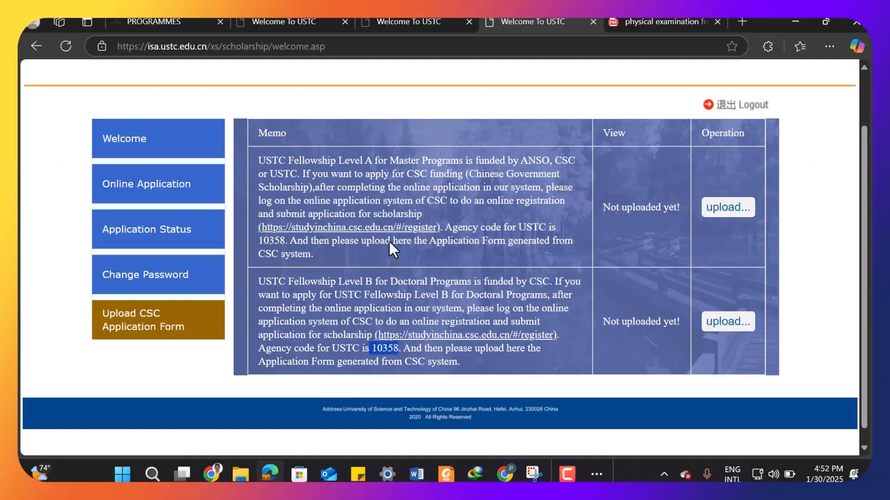
{"action": "left_click", "coordinate": [655, 301]}
{"action": "scroll", "coordinate": [598, 290], "scroll_direction": "up", "scroll_amount": 2}
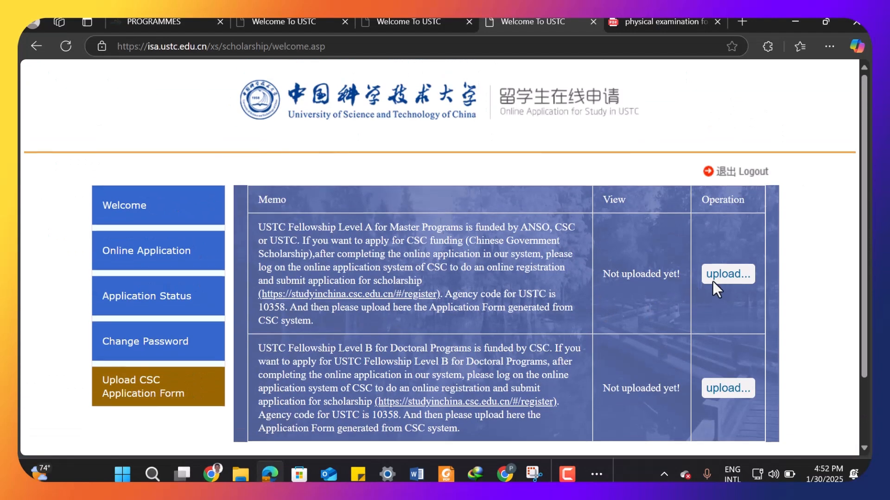
{"action": "left_click", "coordinate": [723, 275]}
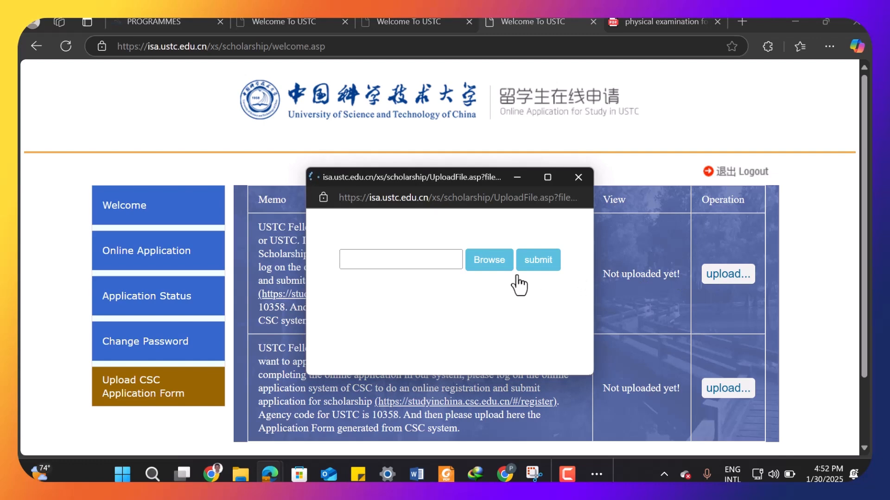
- Browse to the file 1 in the youtube folder, submit it as the Level A application form, and close the dialog
{"action": "left_click", "coordinate": [490, 259]}
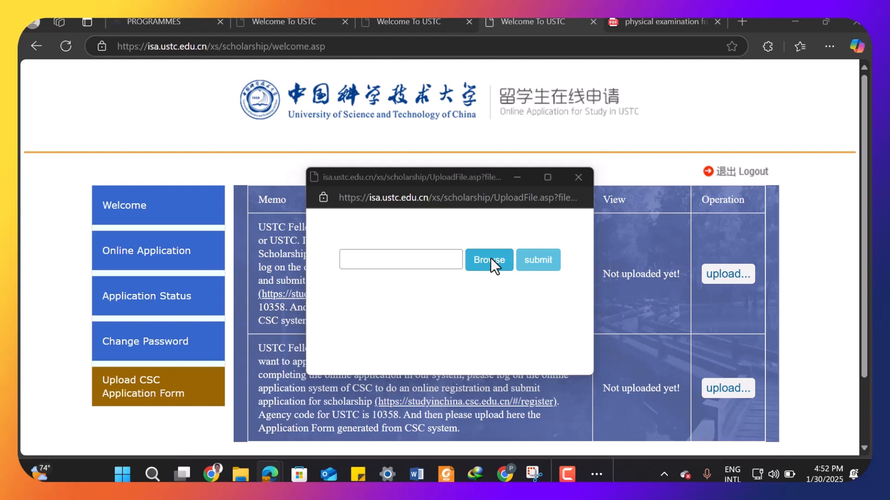
{"action": "double_click", "coordinate": [466, 188]}
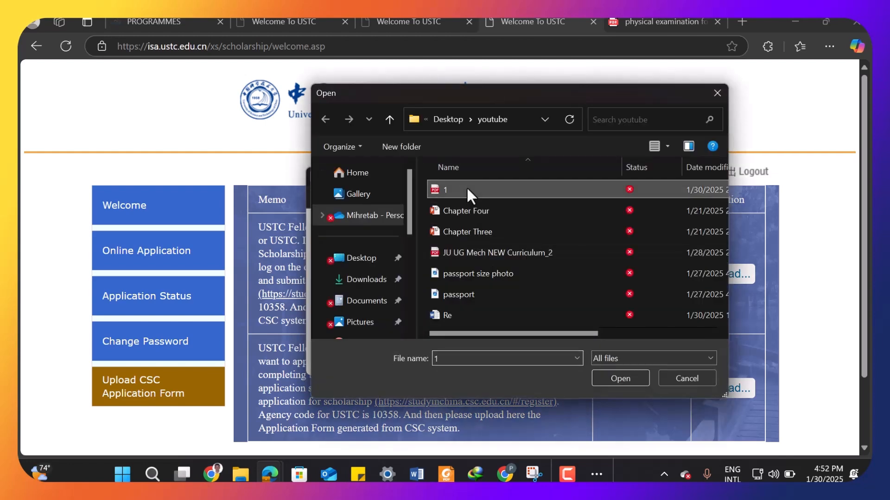
{"action": "left_click", "coordinate": [549, 268]}
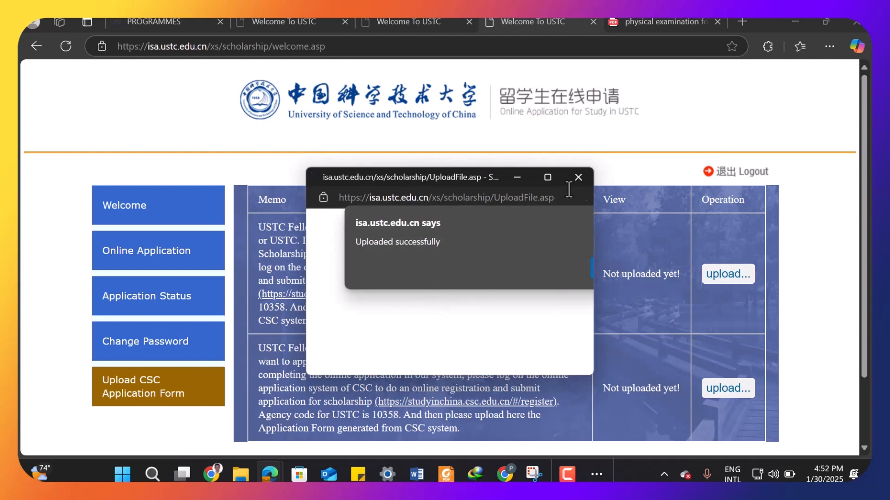
{"action": "left_click", "coordinate": [578, 177]}
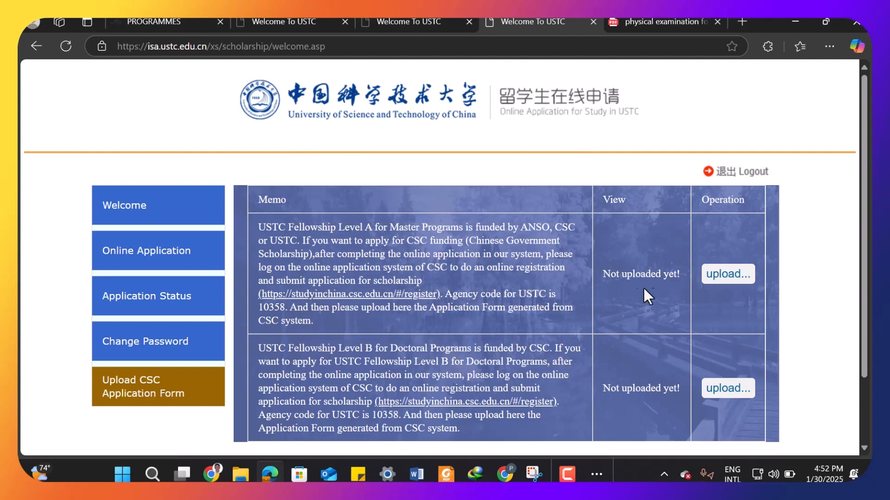
- Refresh the site and reopen the Upload CSC Application Form page to check the Level A upload status
{"action": "left_click", "coordinate": [71, 54]}
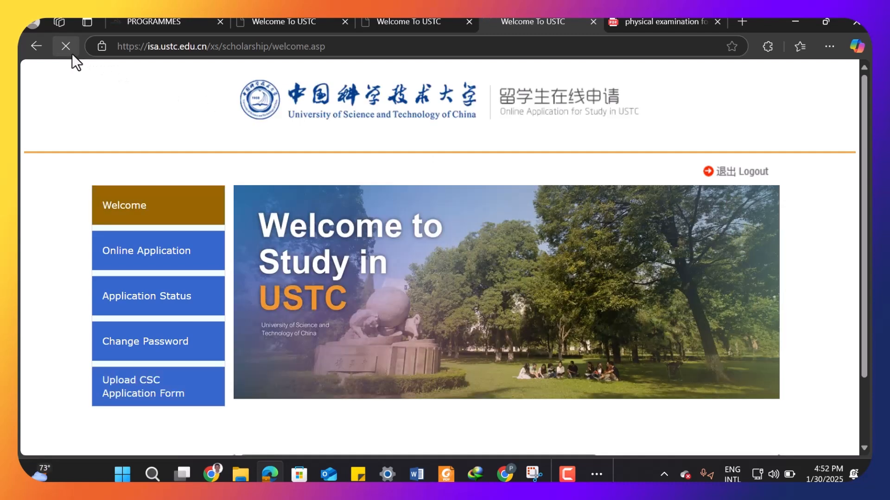
{"action": "left_click", "coordinate": [165, 395]}
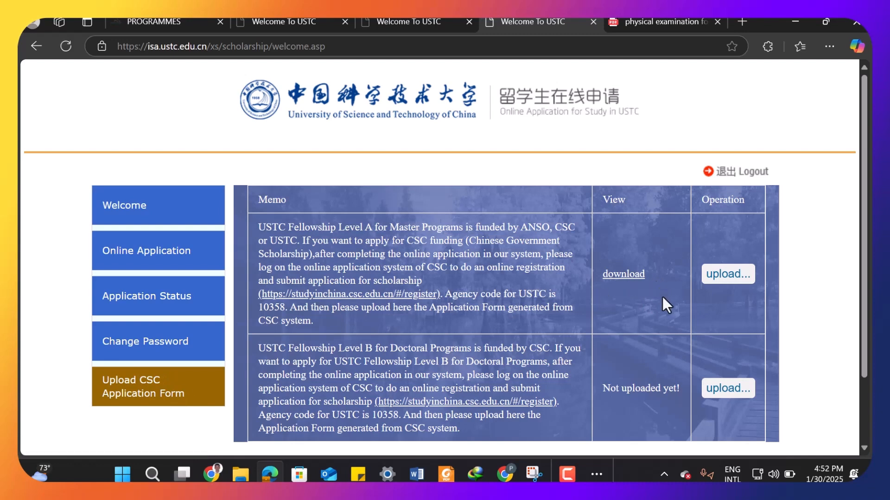
{"action": "scroll", "coordinate": [530, 277], "scroll_direction": "down", "scroll_amount": 2}
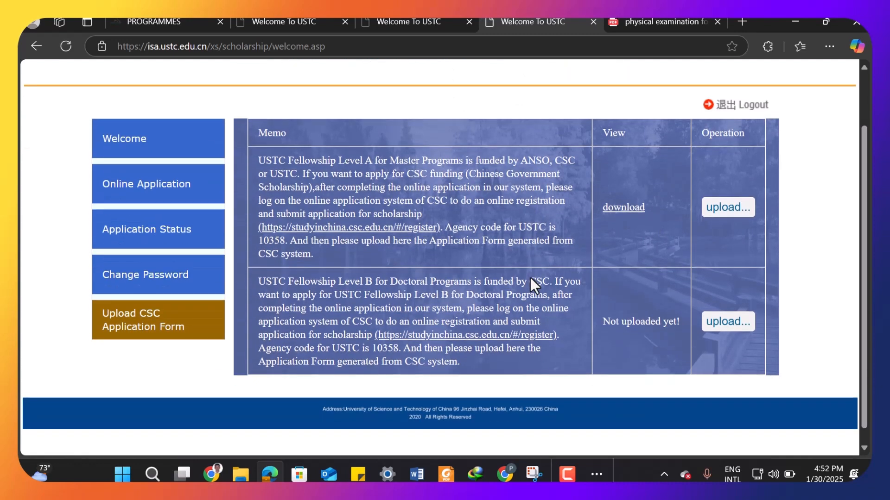
{"action": "scroll", "coordinate": [530, 277], "scroll_direction": "up", "scroll_amount": 2}
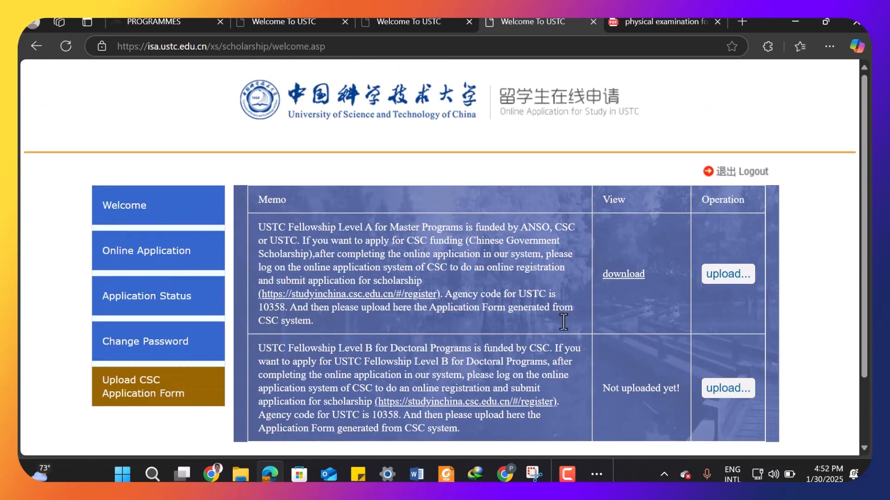